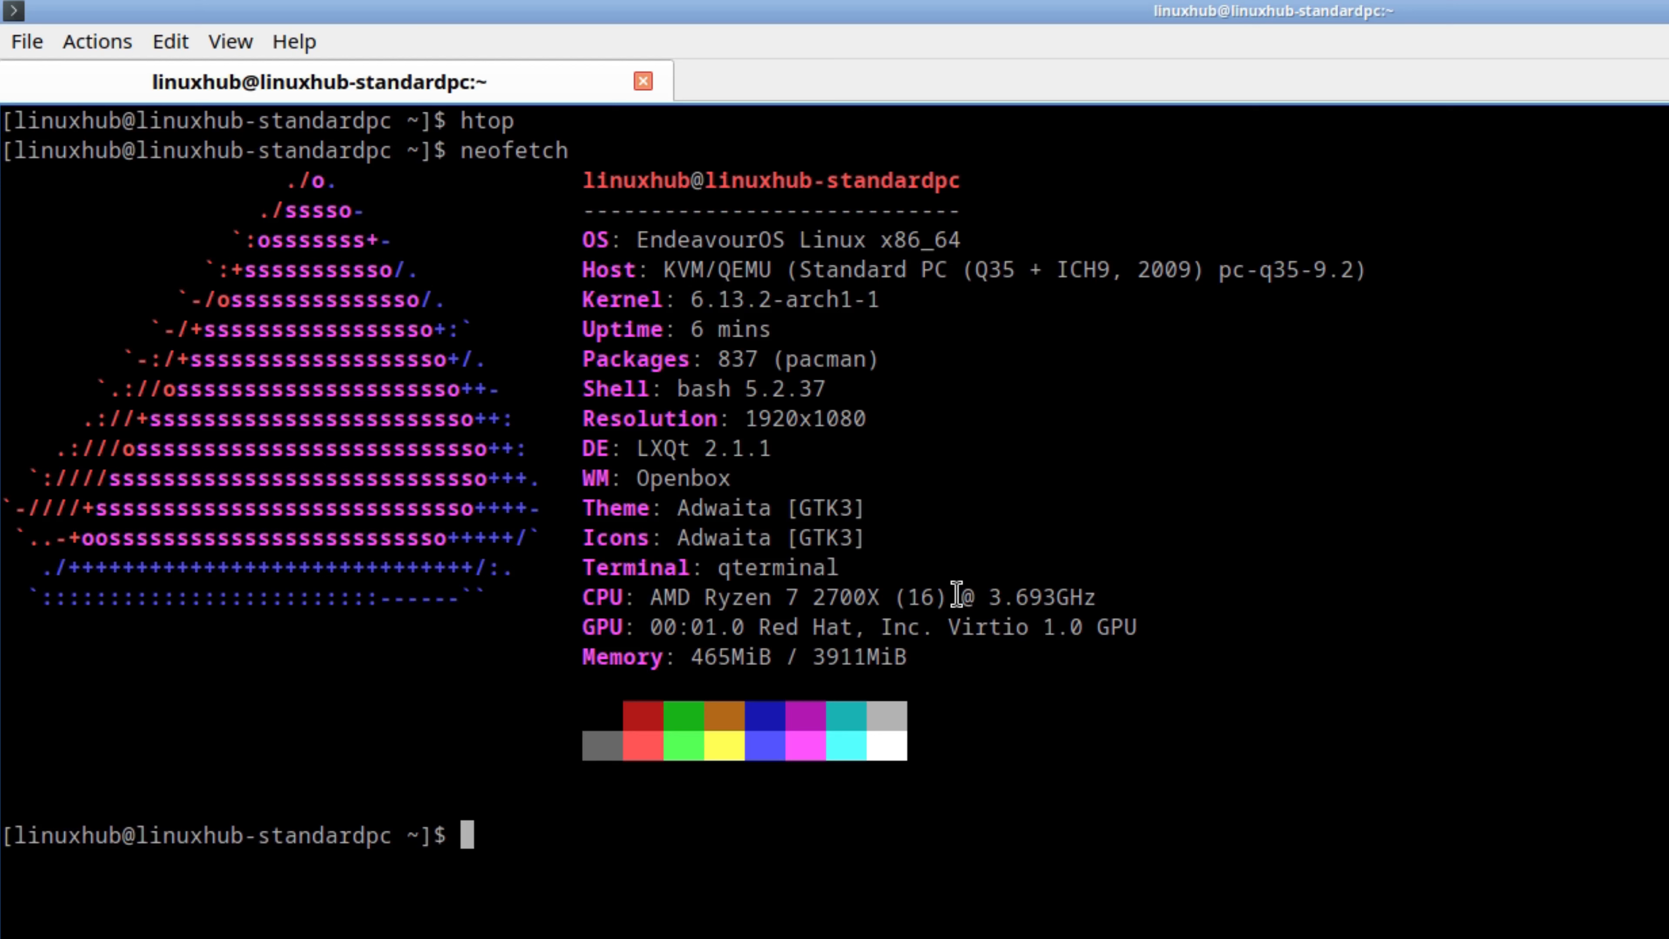
# - Highlight the OS line and the window manager line in the neofetch output
pyautogui.tripleClick(721, 235)
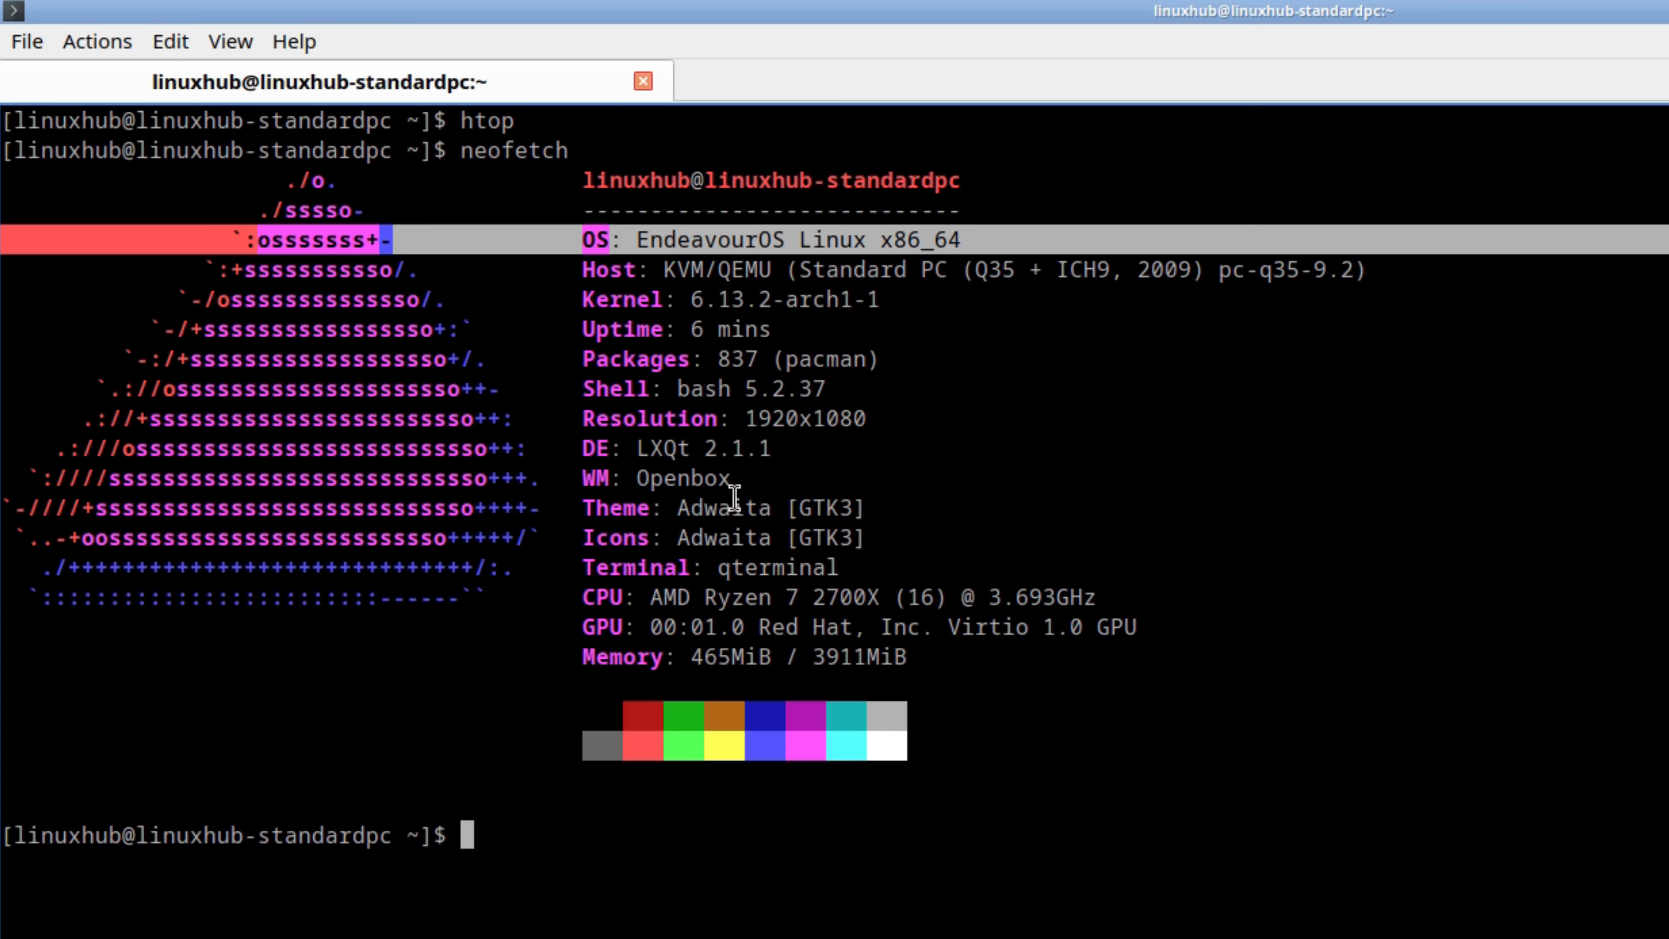
pyautogui.tripleClick(674, 472)
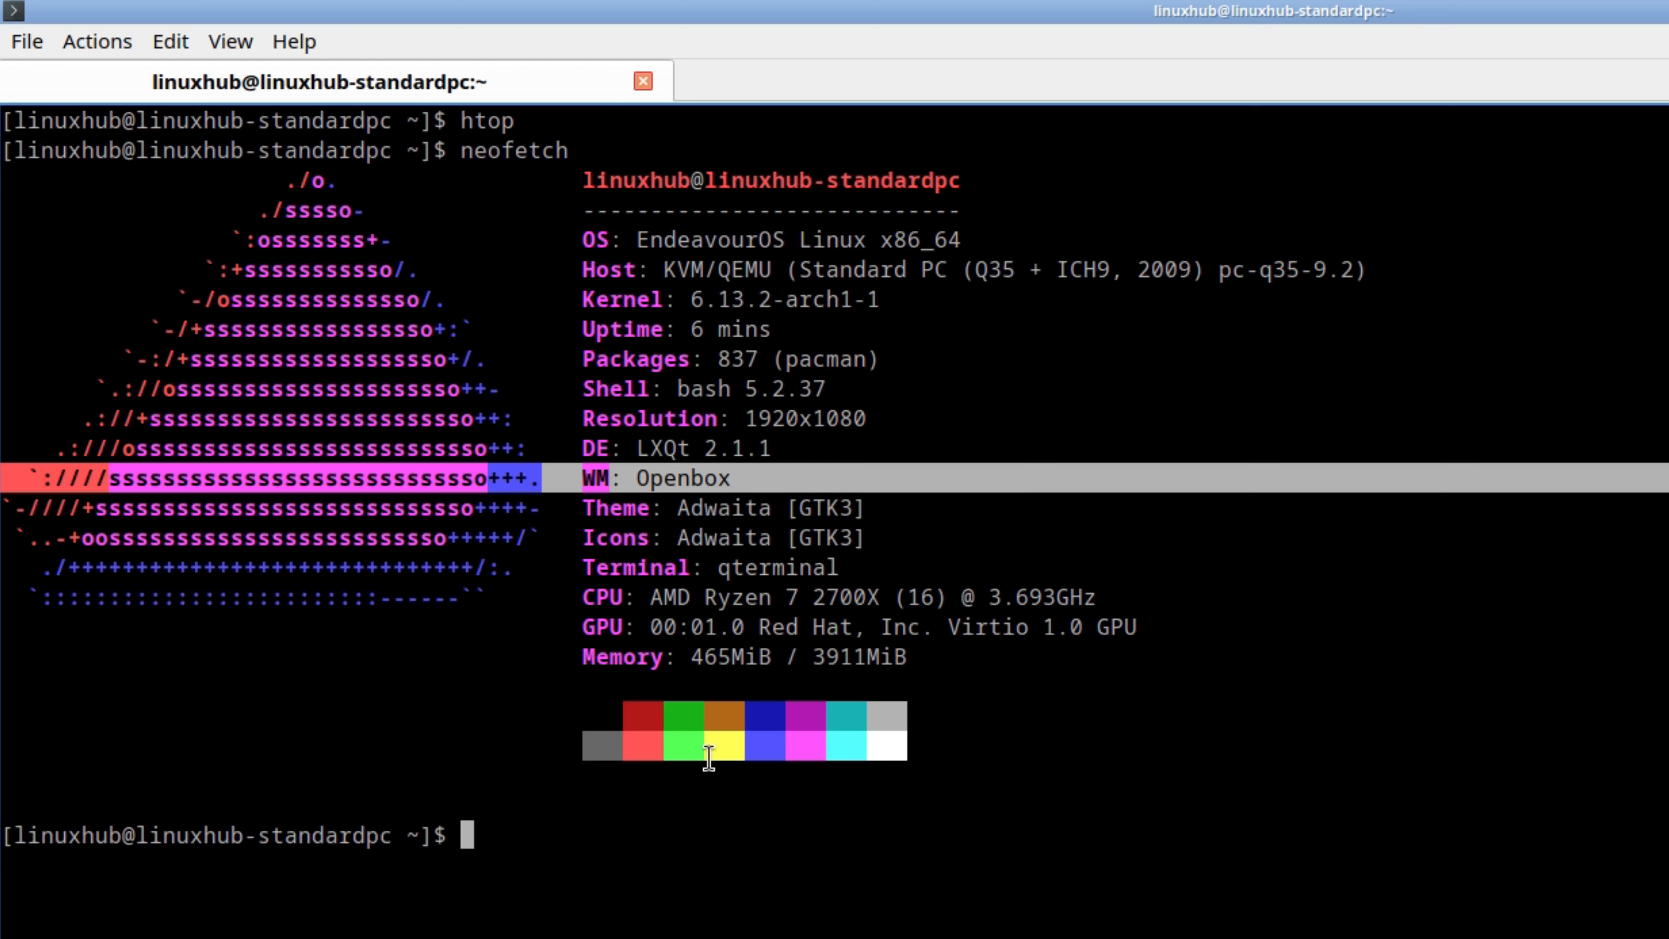
pyautogui.click(475, 835)
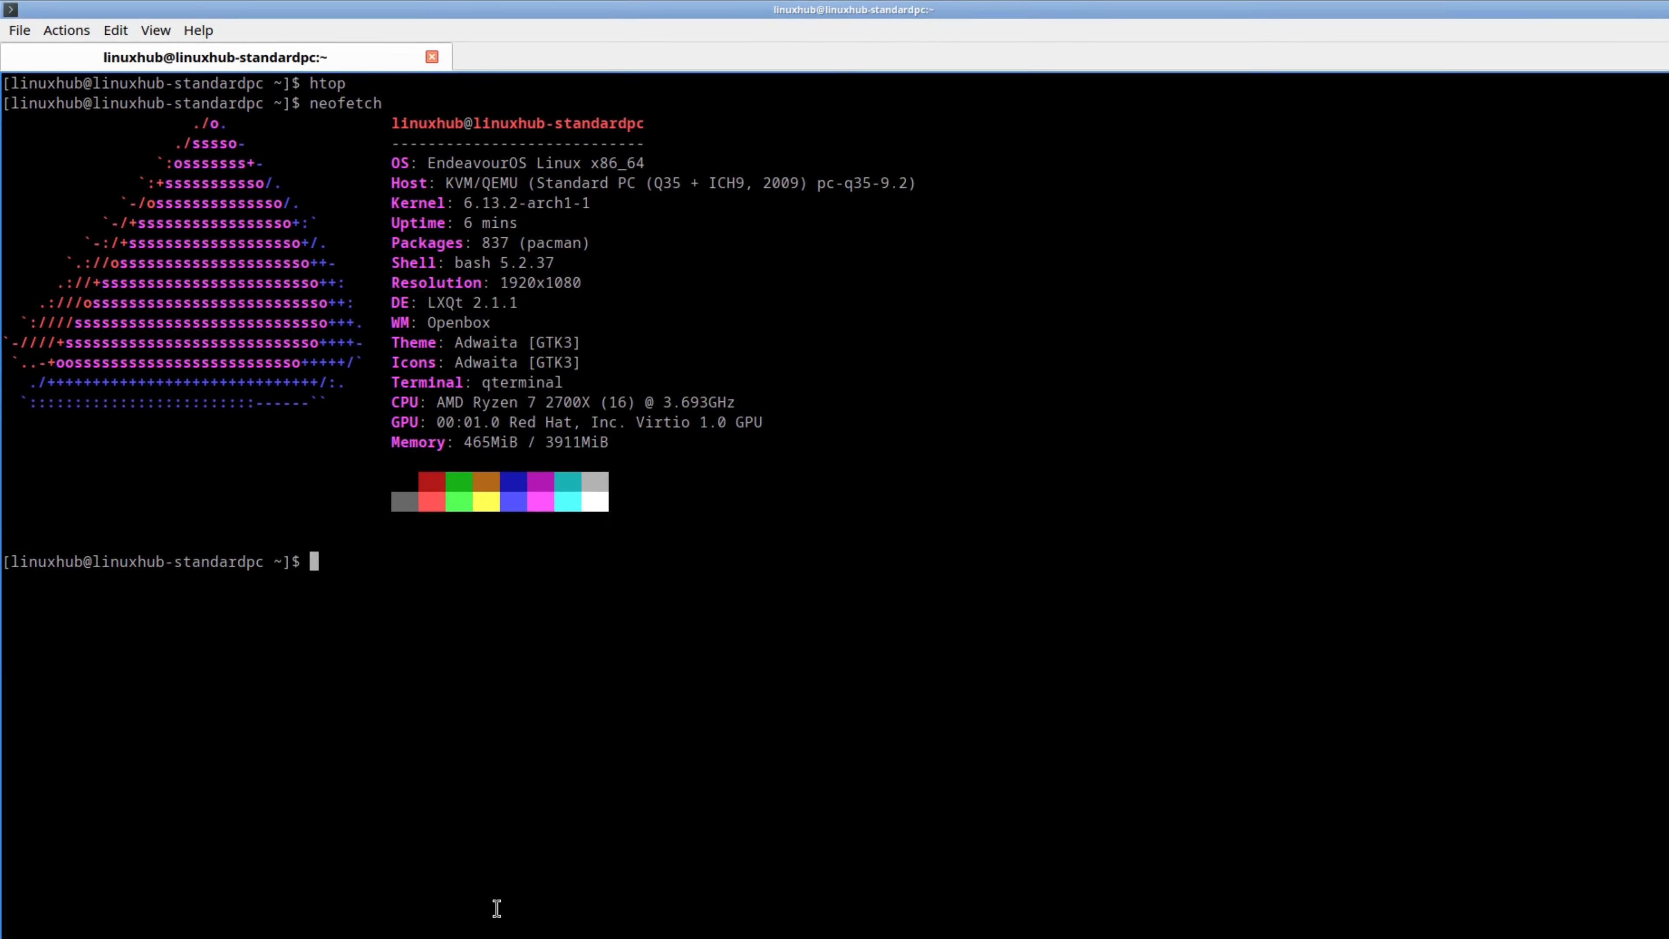
# - Close the terminal window that shows the neofetch output and confirm the exit
pyautogui.rightClick(309, 927)
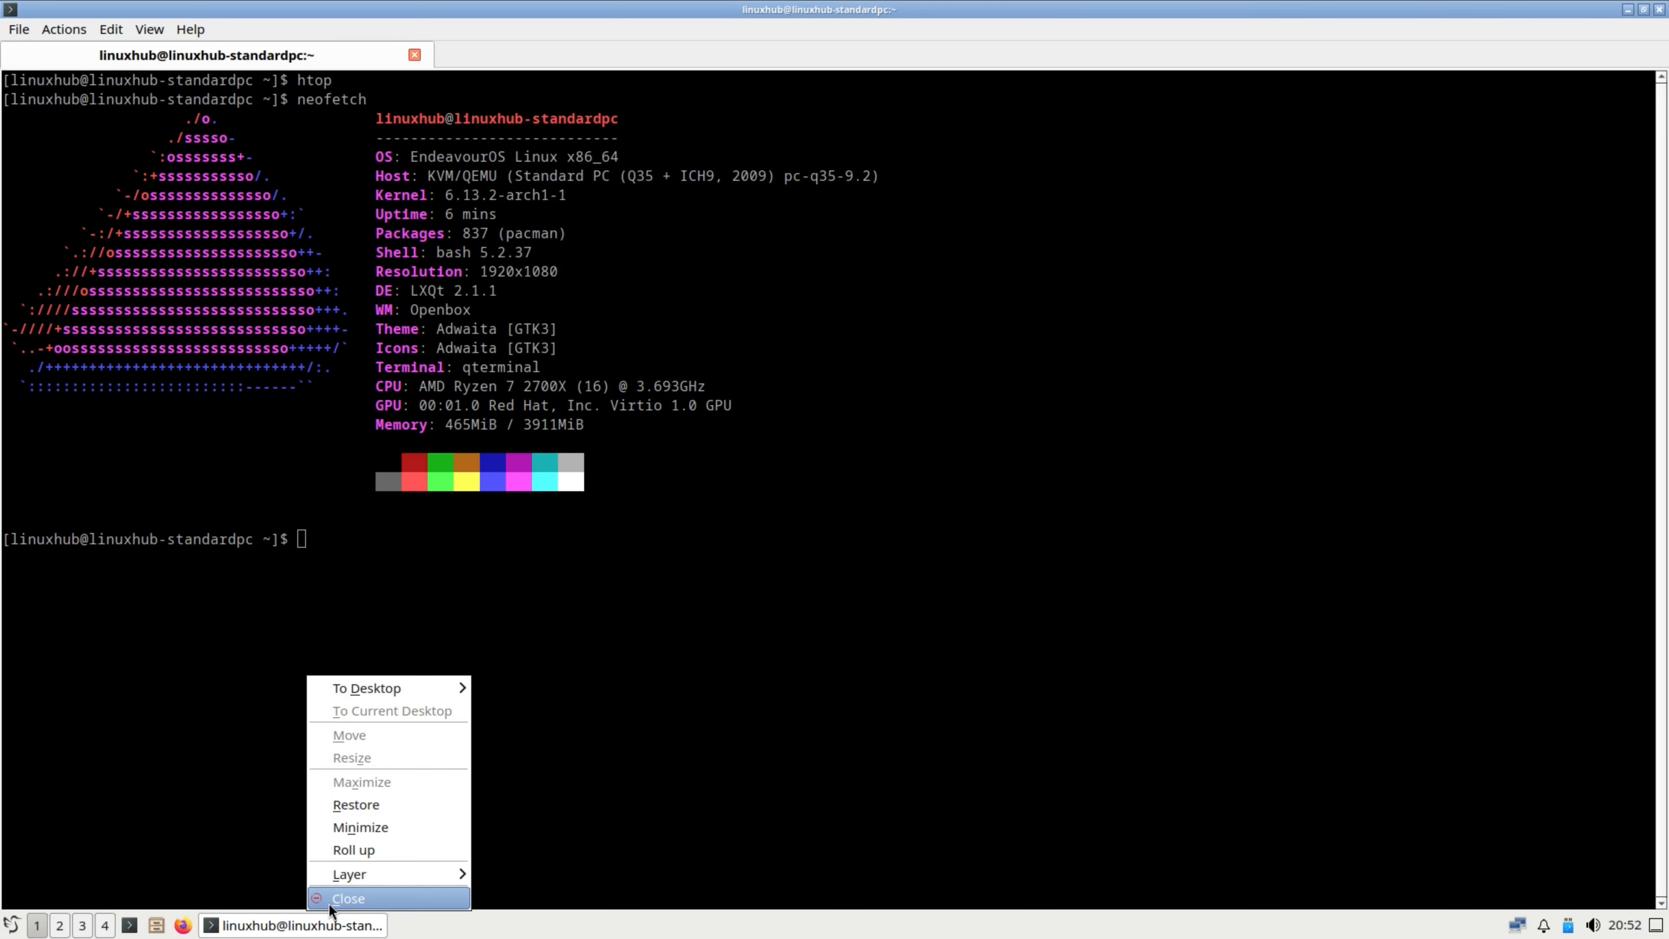
pyautogui.click(348, 899)
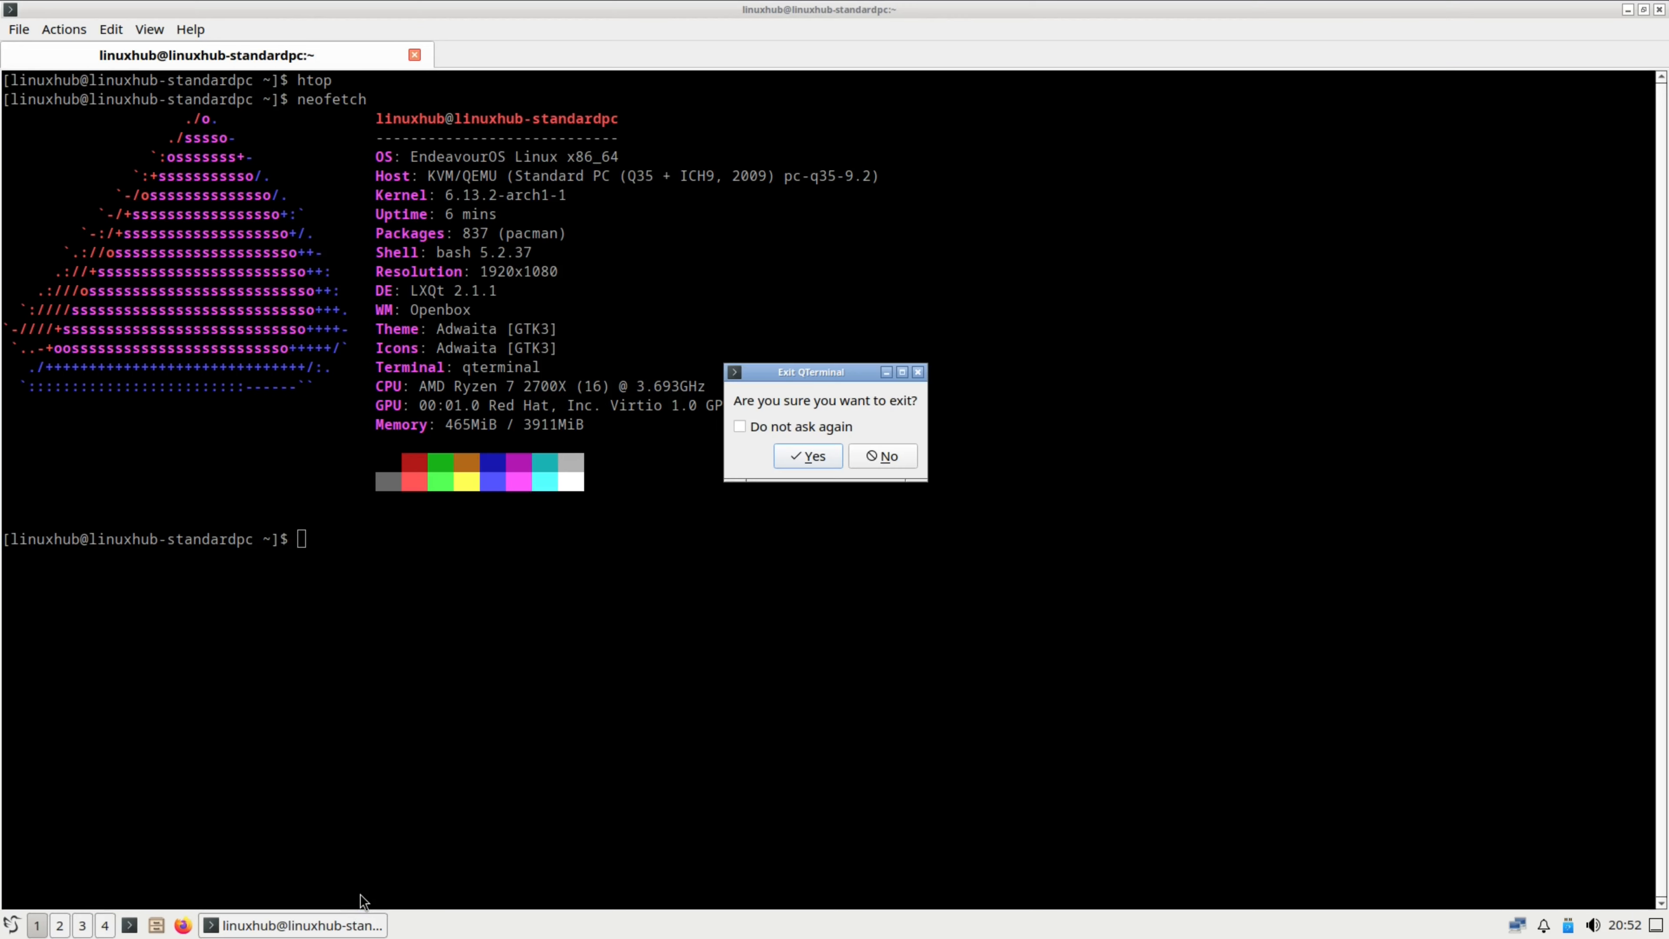
pyautogui.click(801, 455)
# - Look through the System Tools and Preferences categories of the application menu
pyautogui.click(9, 925)
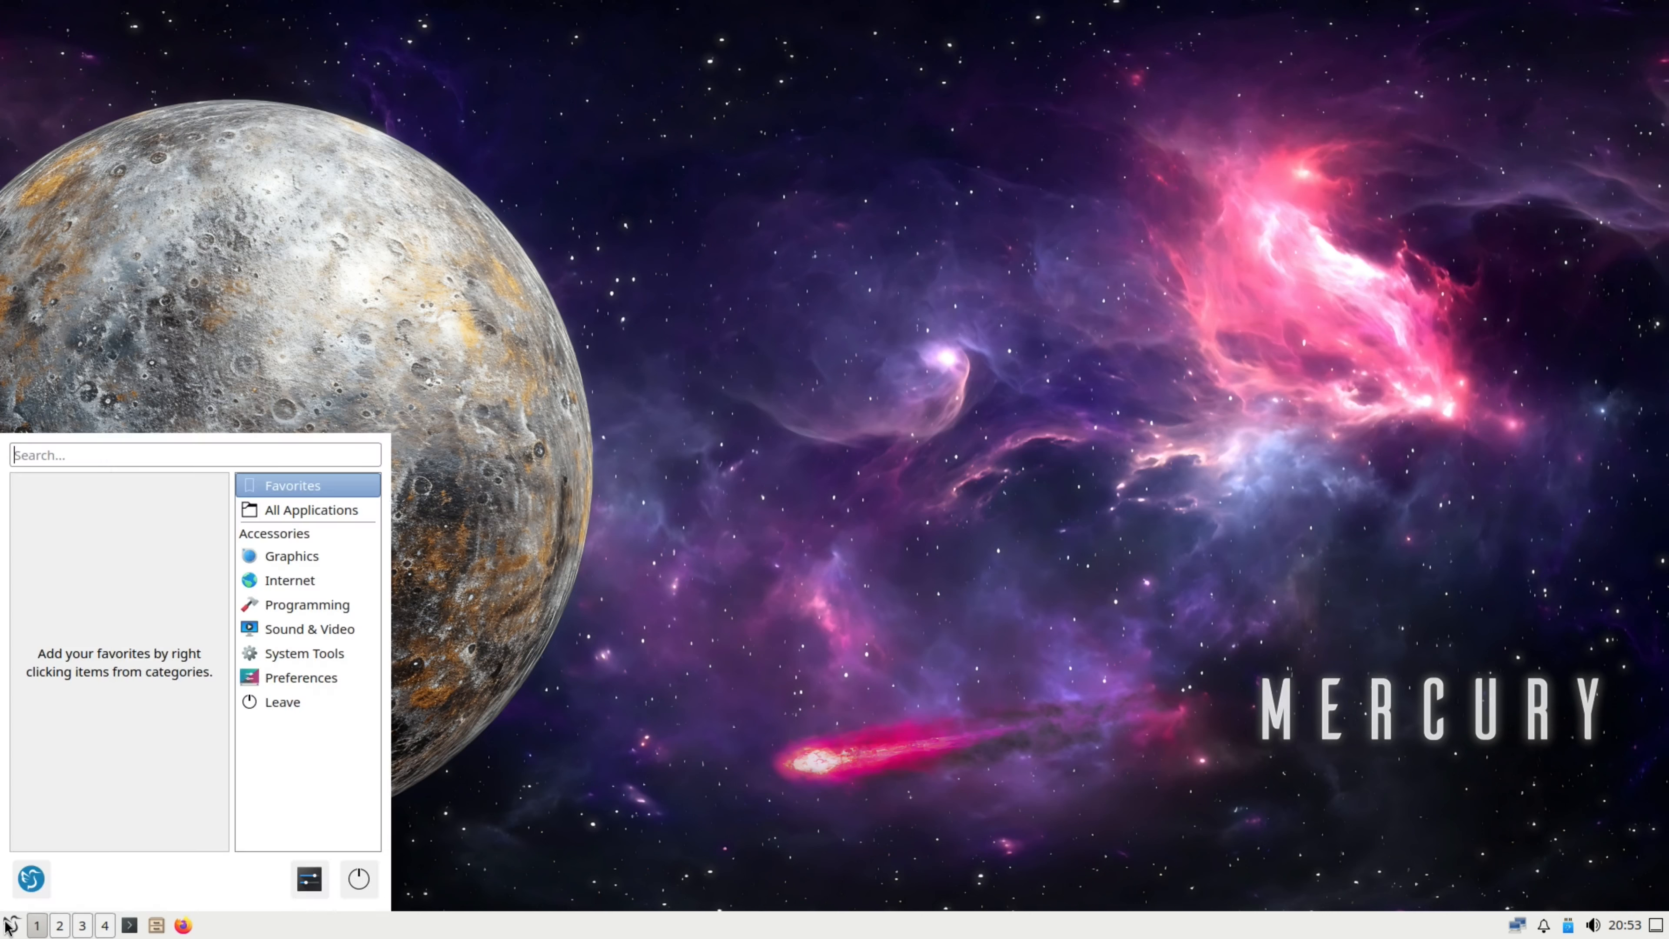
pyautogui.click(309, 654)
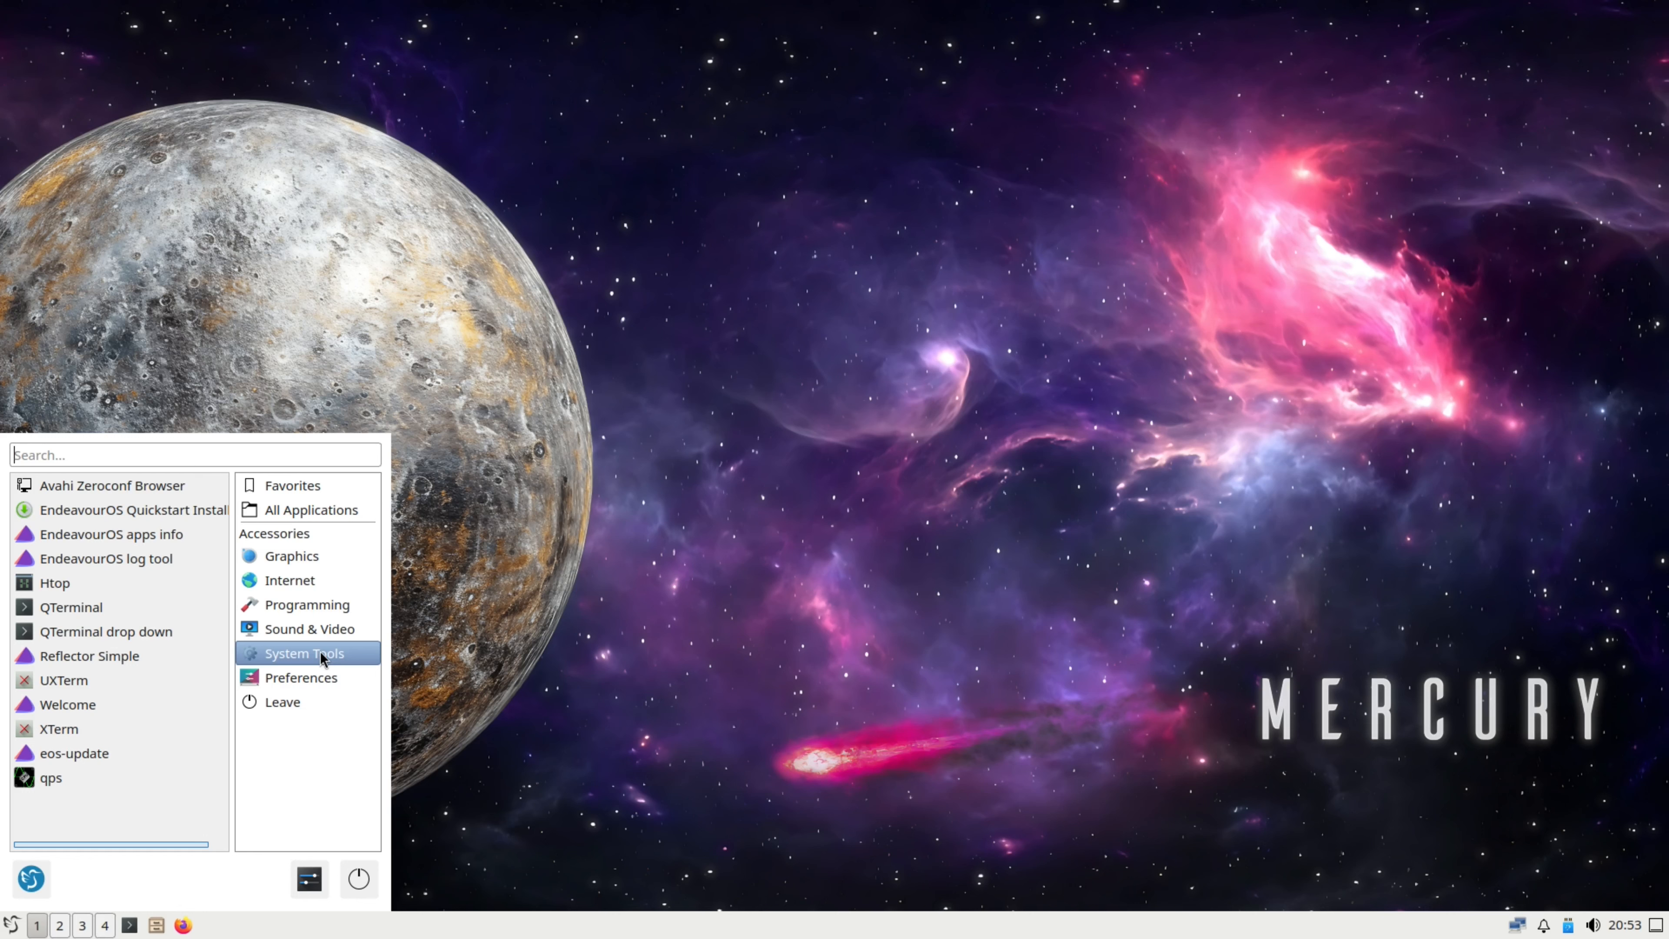
pyautogui.click(306, 679)
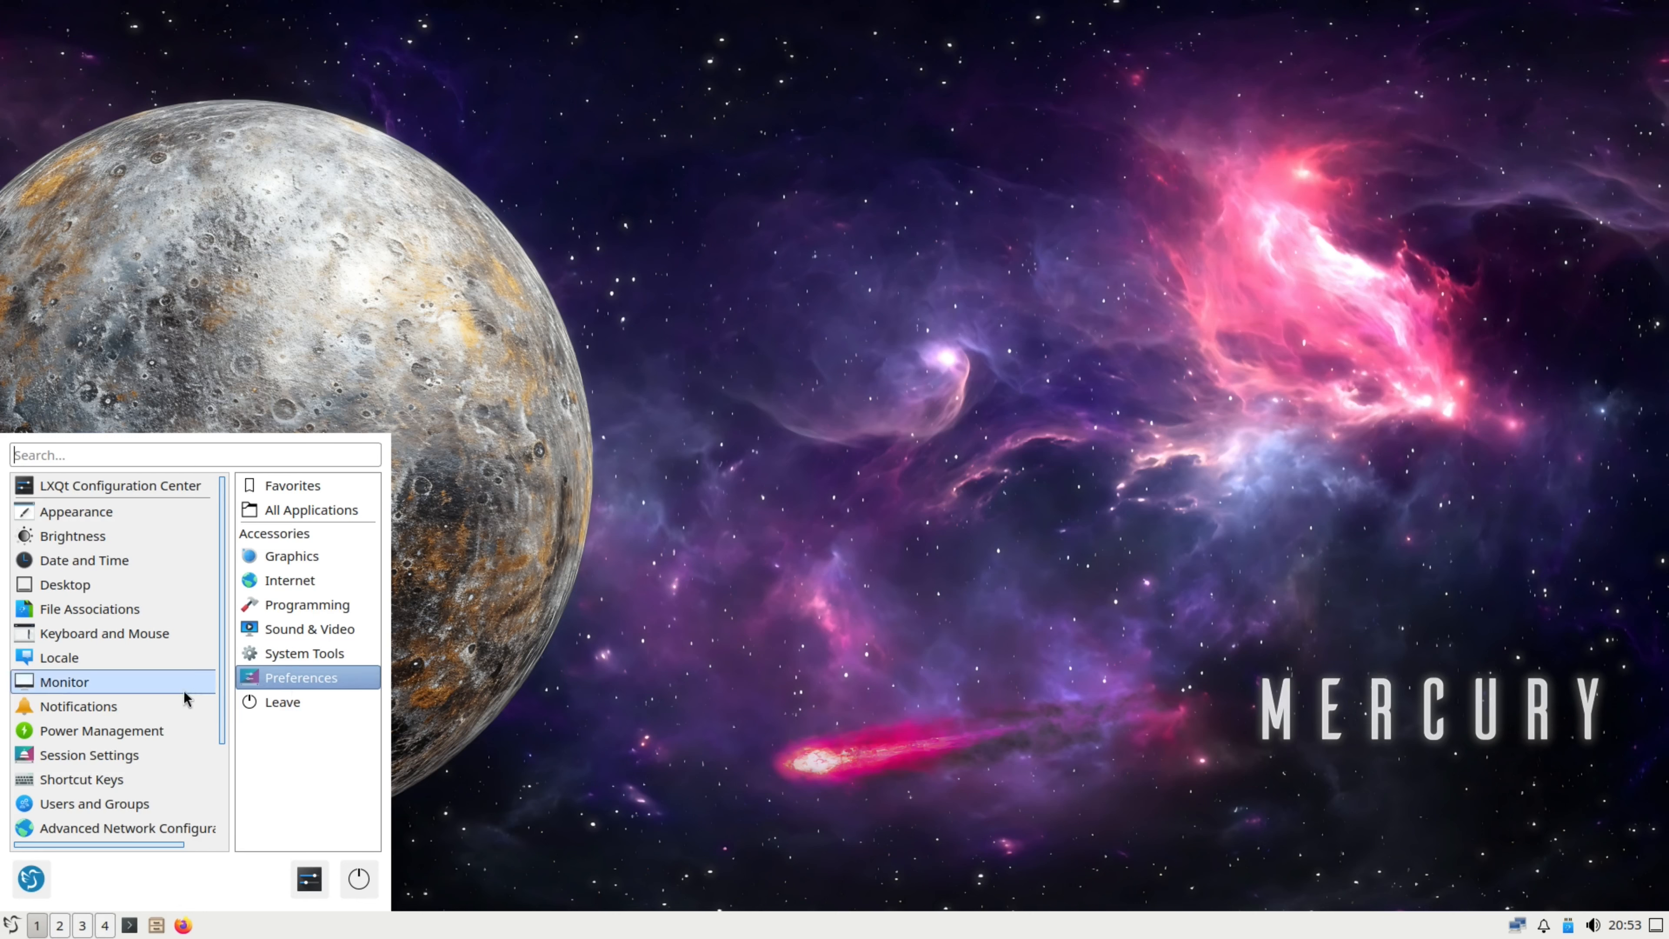
pyautogui.scroll(-2, 102, 736)
pyautogui.scroll(2, 103, 750)
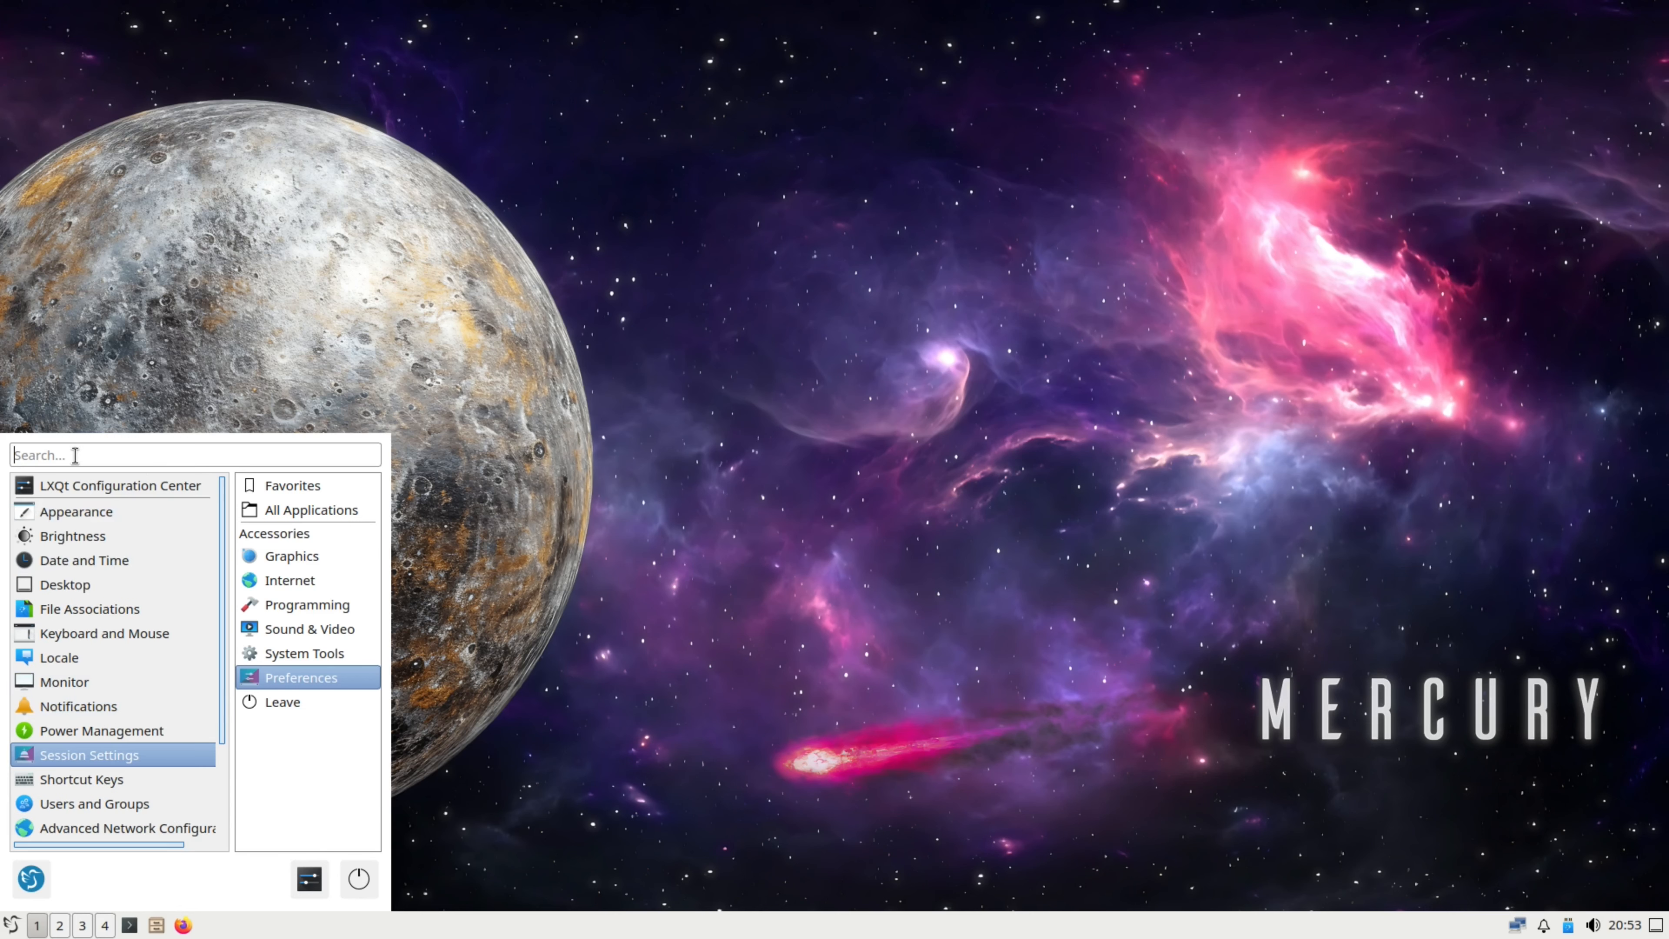
# - Search the installed applications for "software", try to open Software Token and dismiss its message
pyautogui.write('softw')
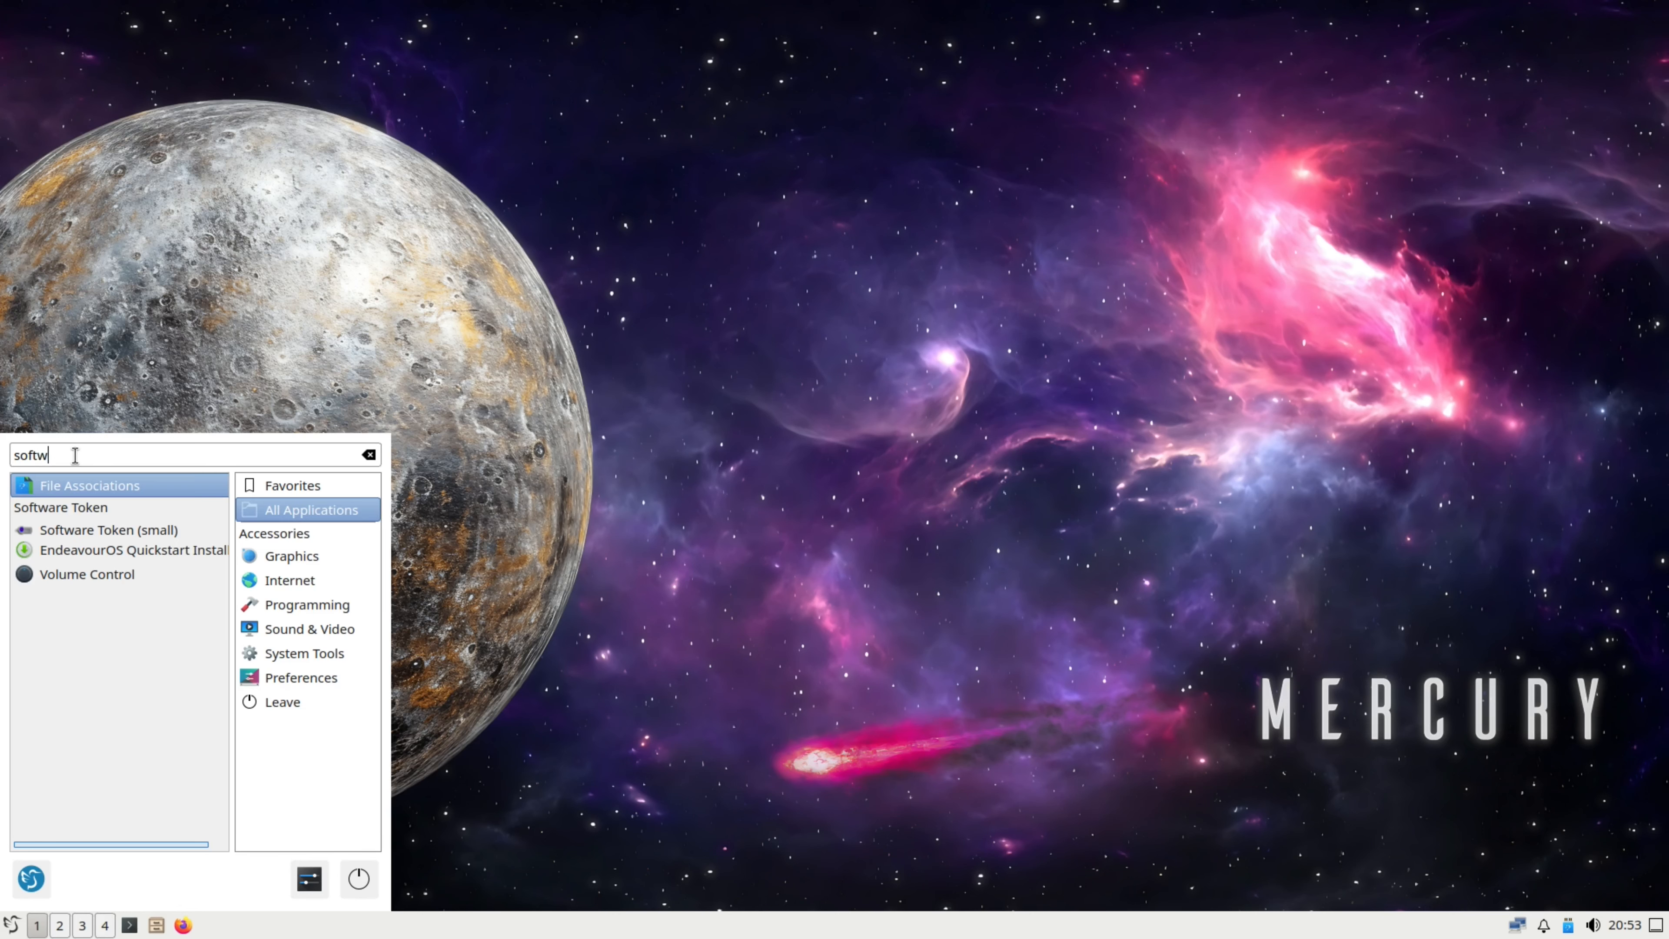
pyautogui.write('are')
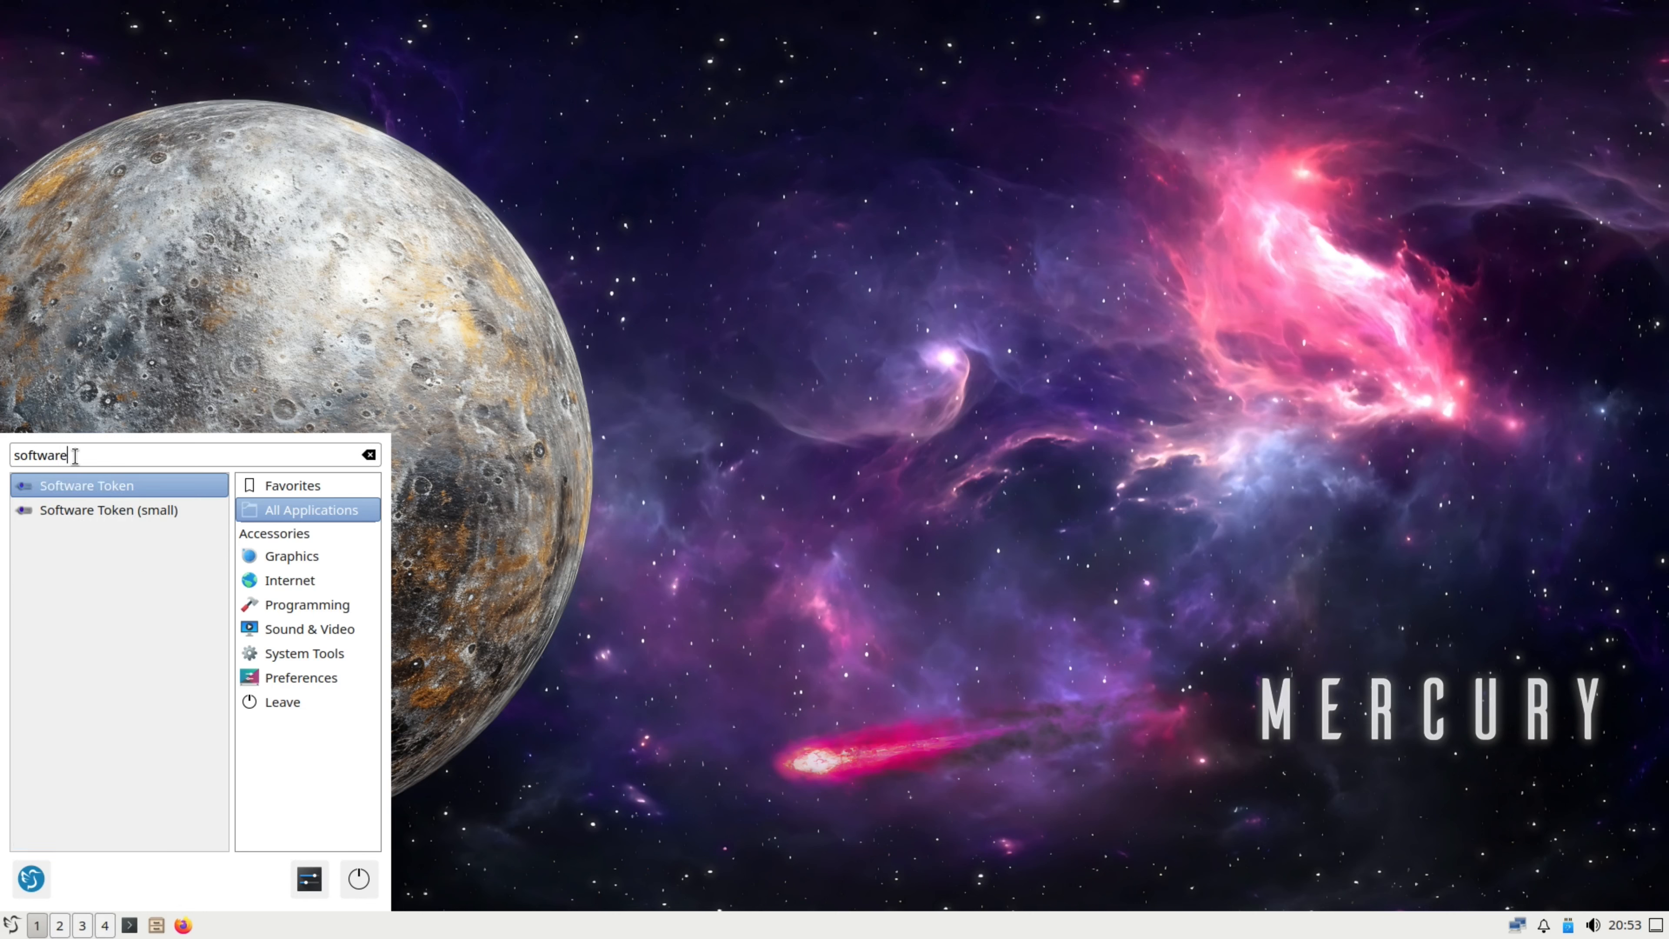
pyautogui.click(93, 493)
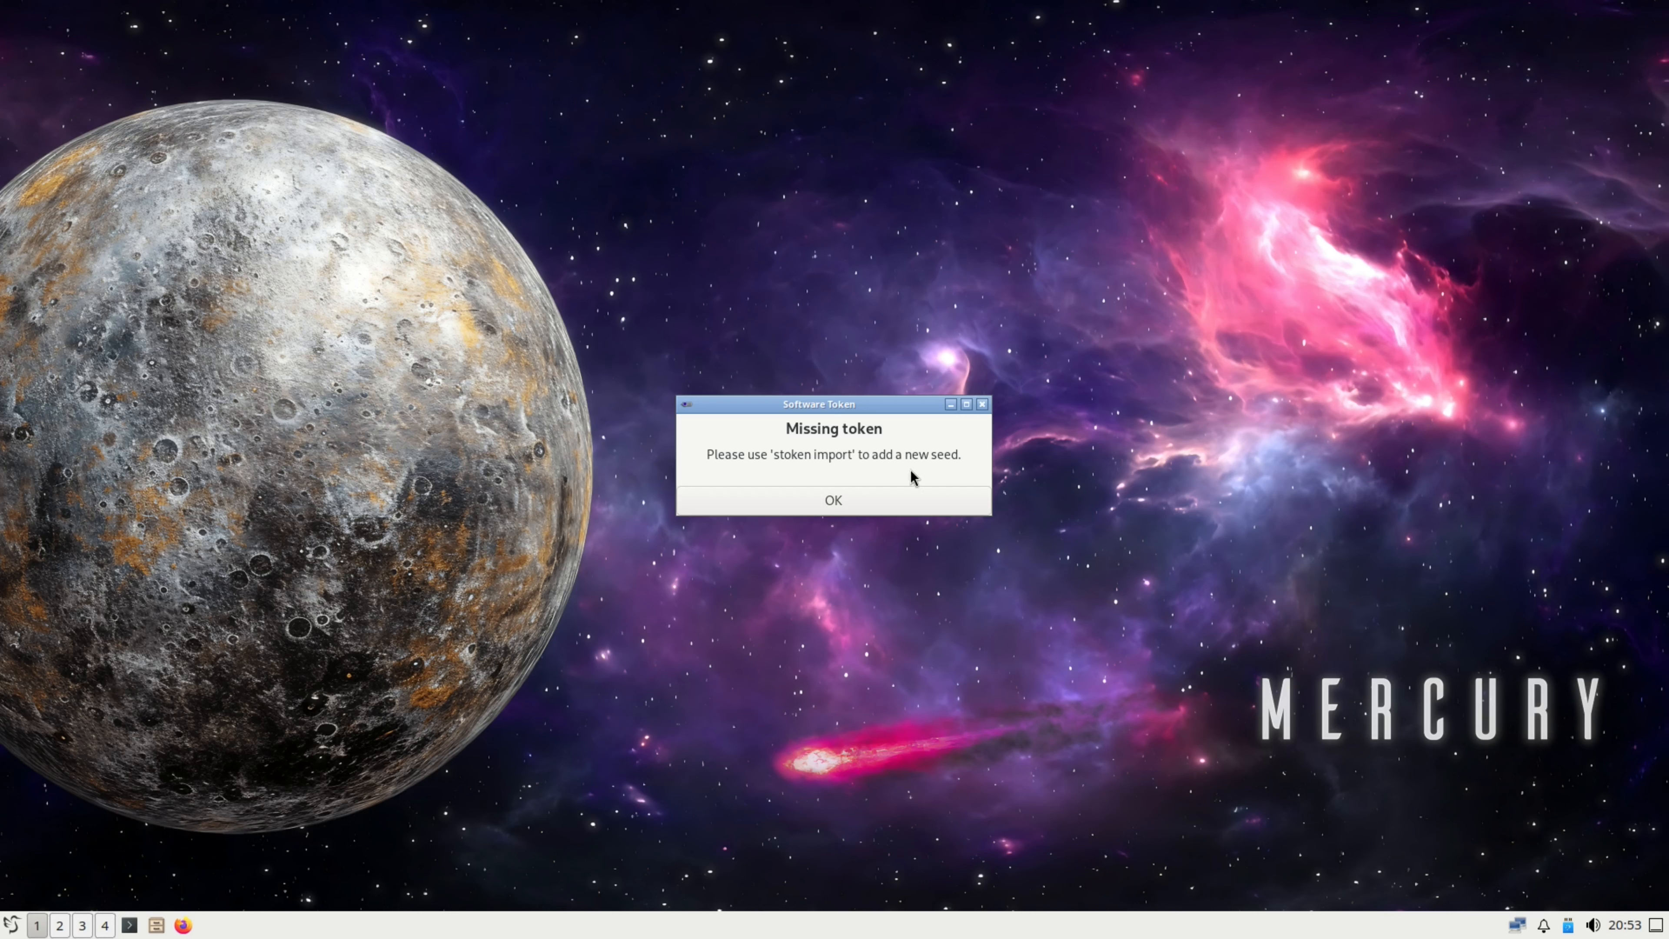
pyautogui.click(830, 504)
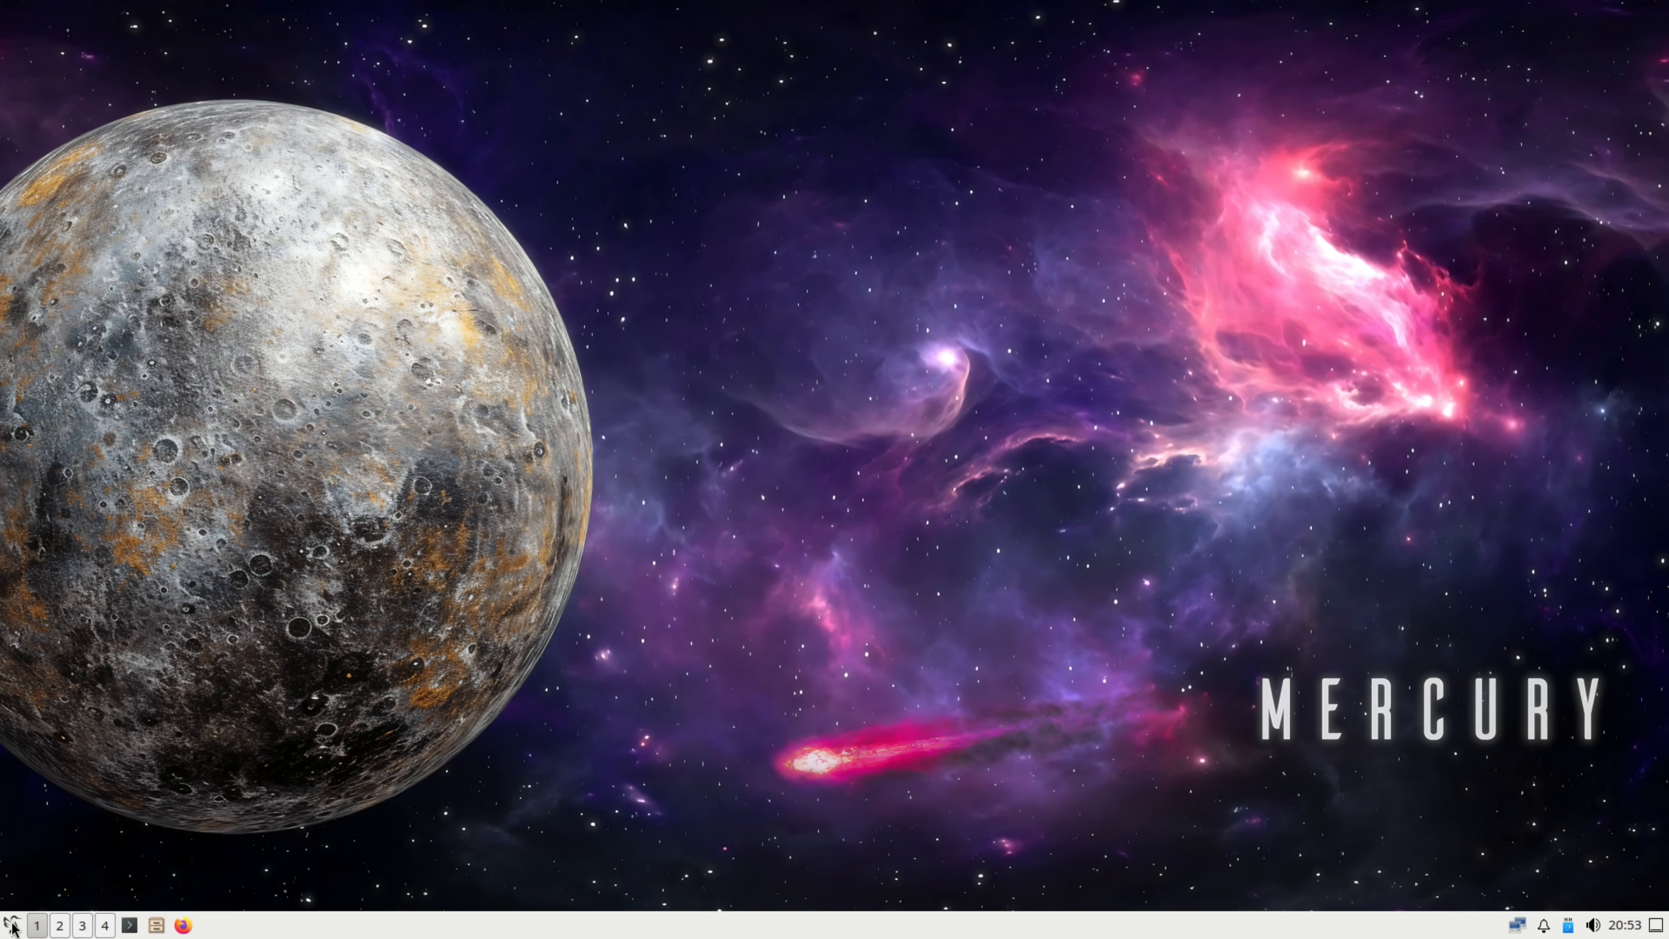
# - Open a terminal and launch the EndeavourOS Welcome app with the command eos-welcome --once
pyautogui.click(130, 925)
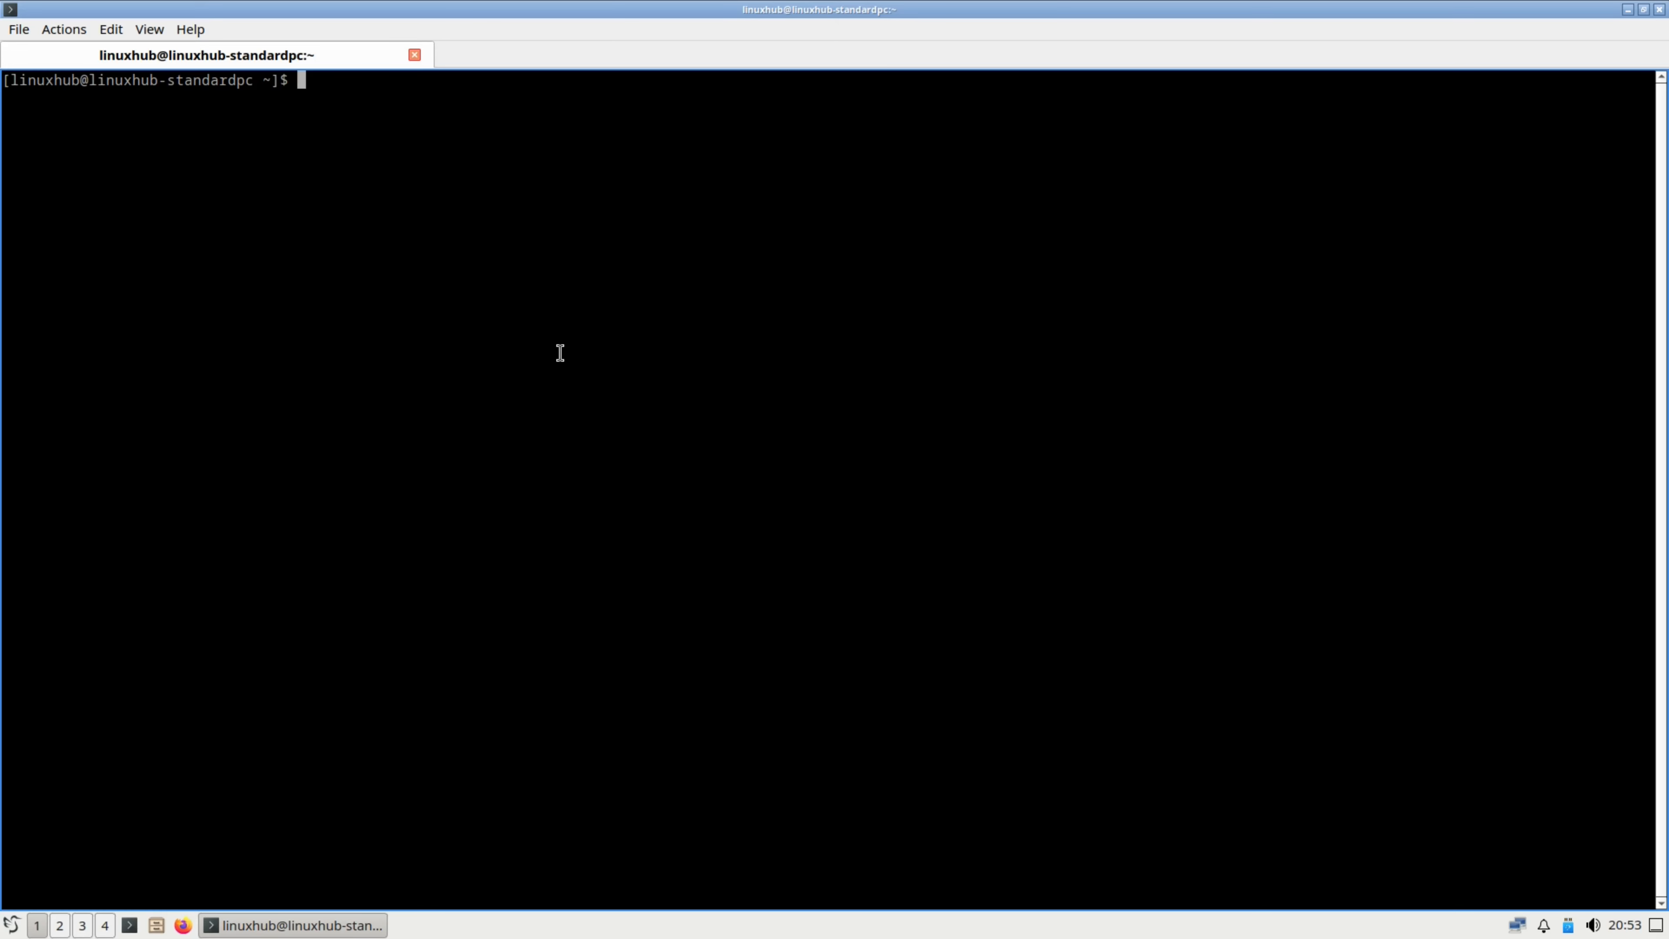
pyautogui.write('eos-welcome --once')
pyautogui.press('Return')
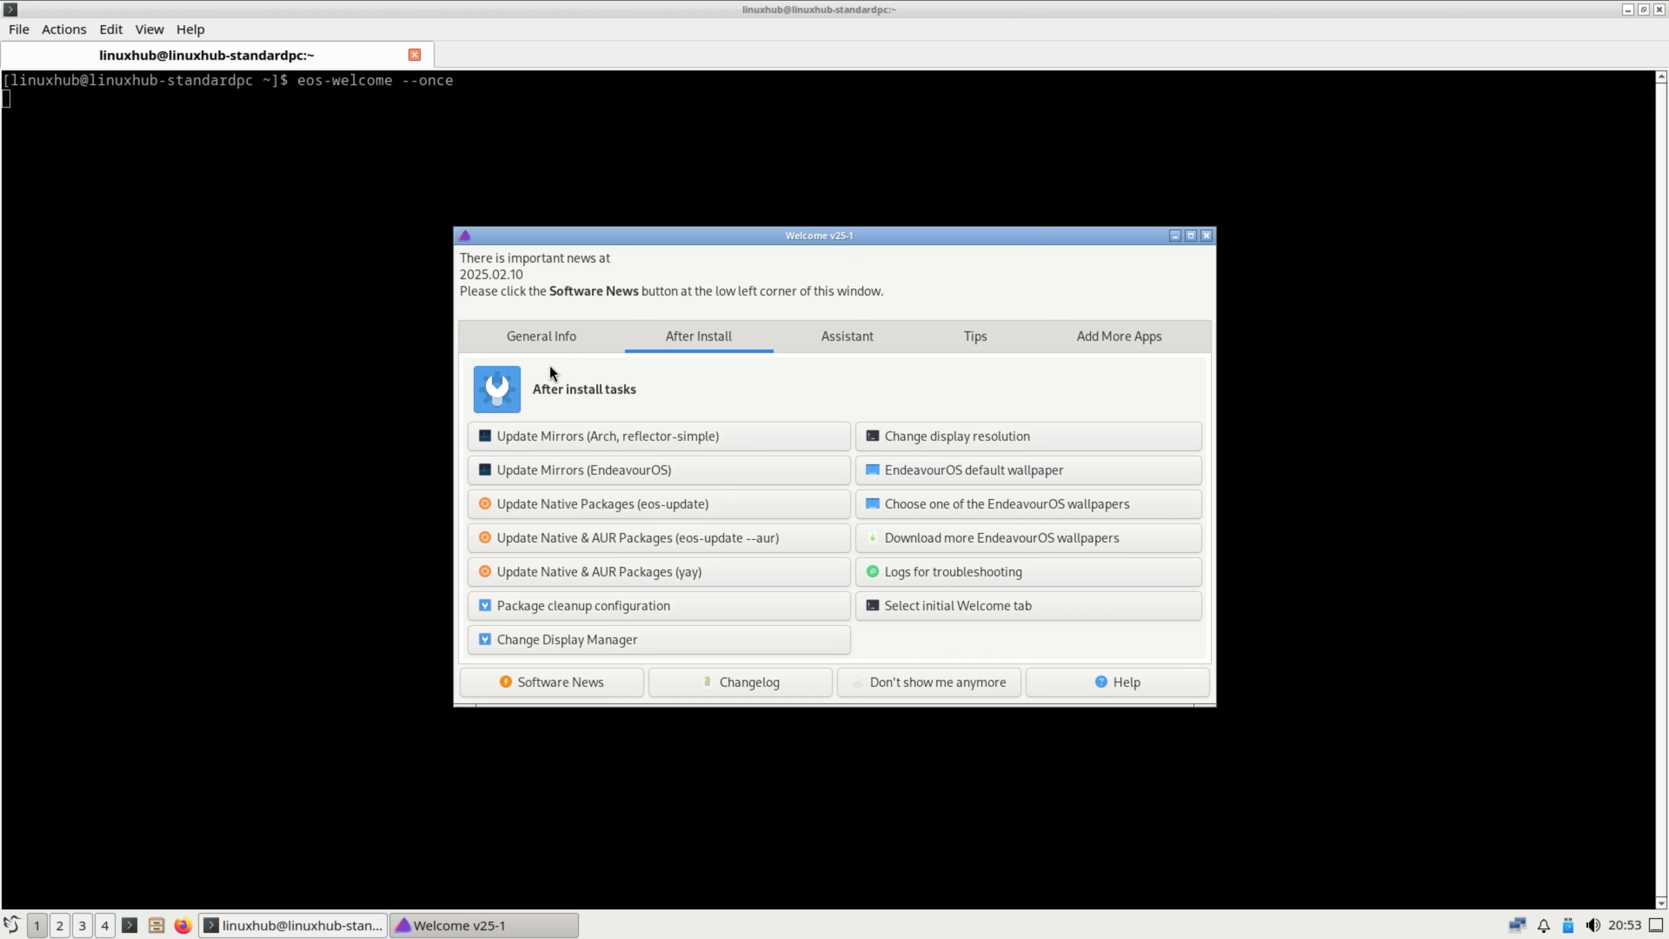
# - Open the chooser for popular apps to install and expand its Audio Players and Browsers categories
pyautogui.click(1099, 332)
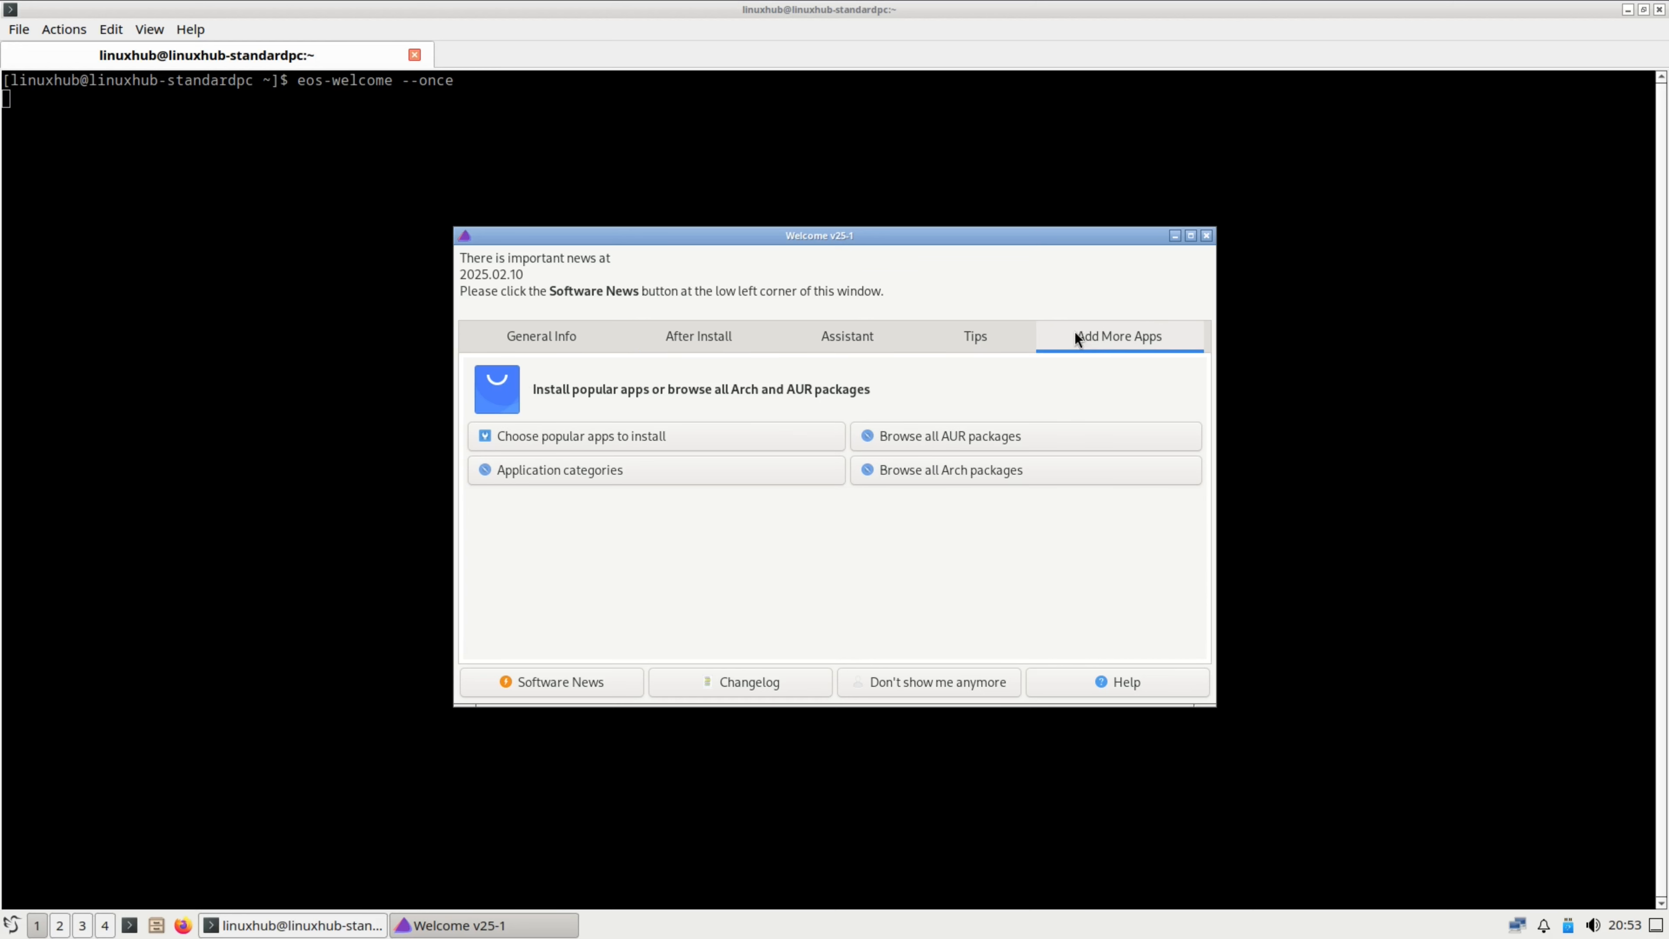
pyautogui.click(560, 435)
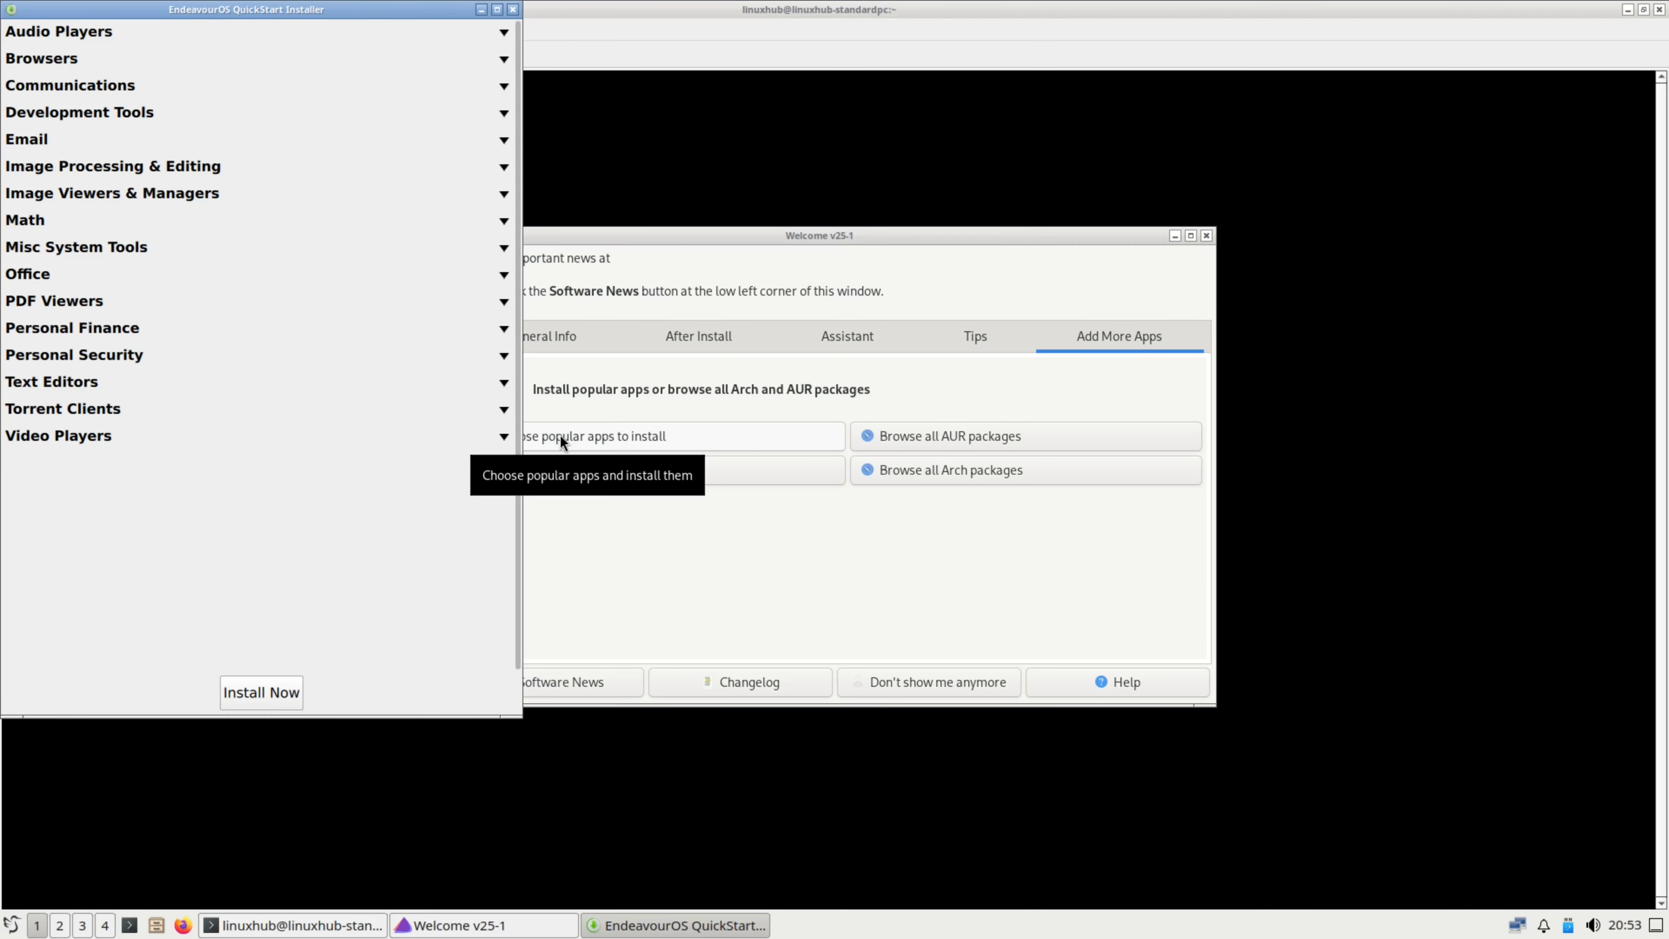
pyautogui.click(66, 33)
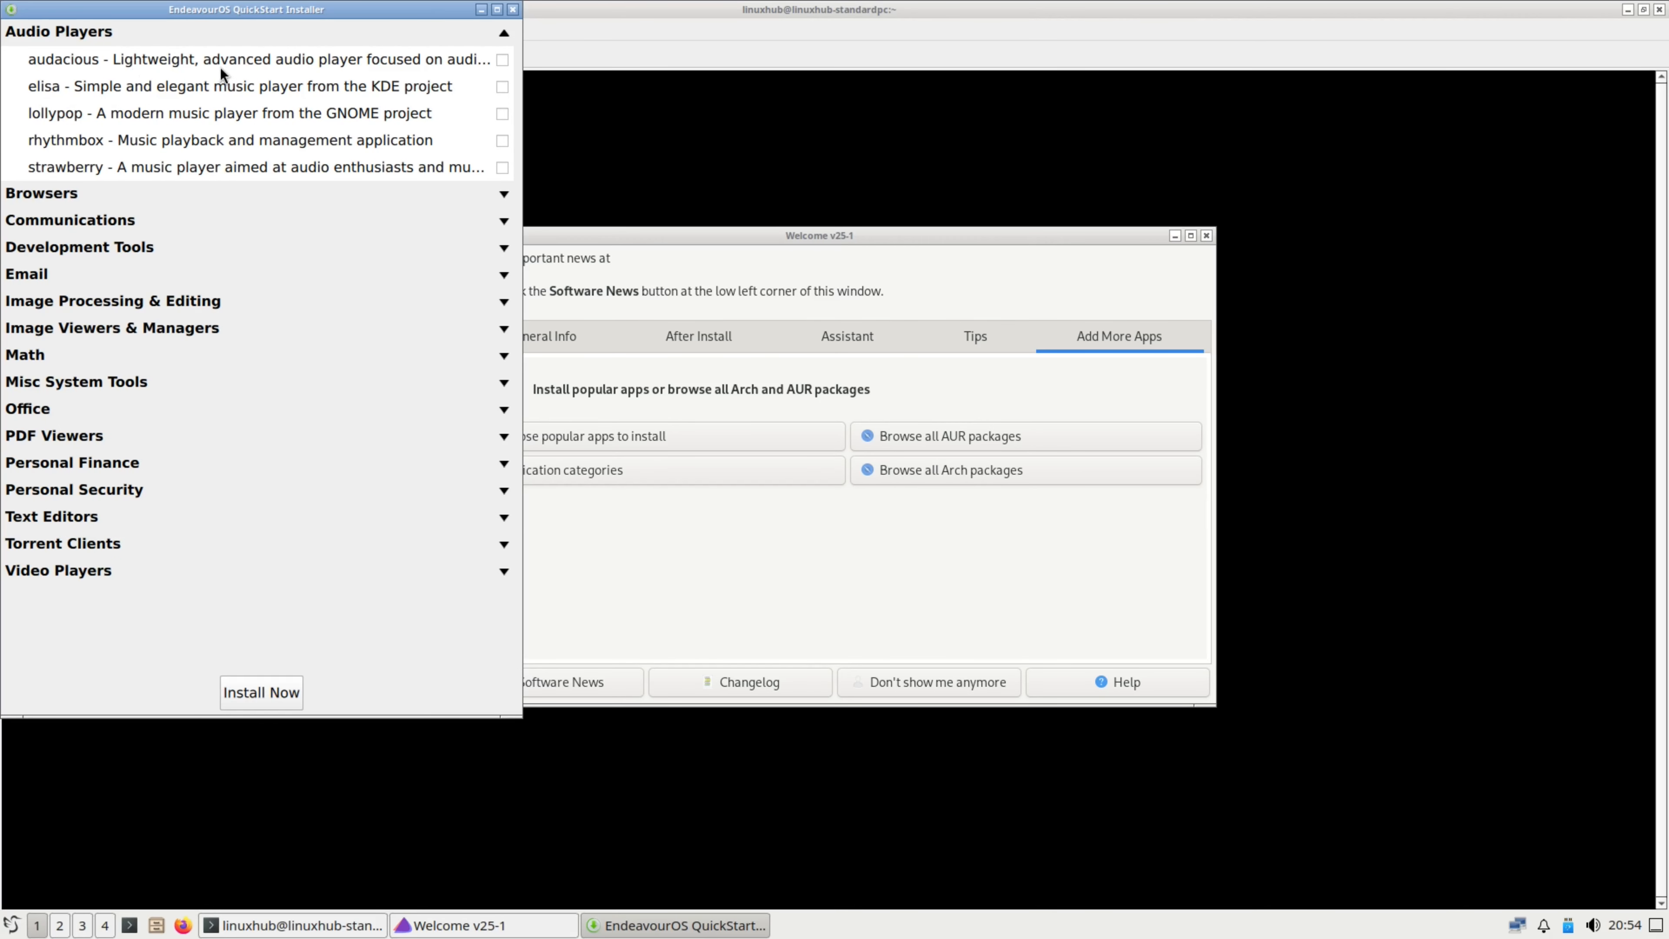
pyautogui.click(18, 192)
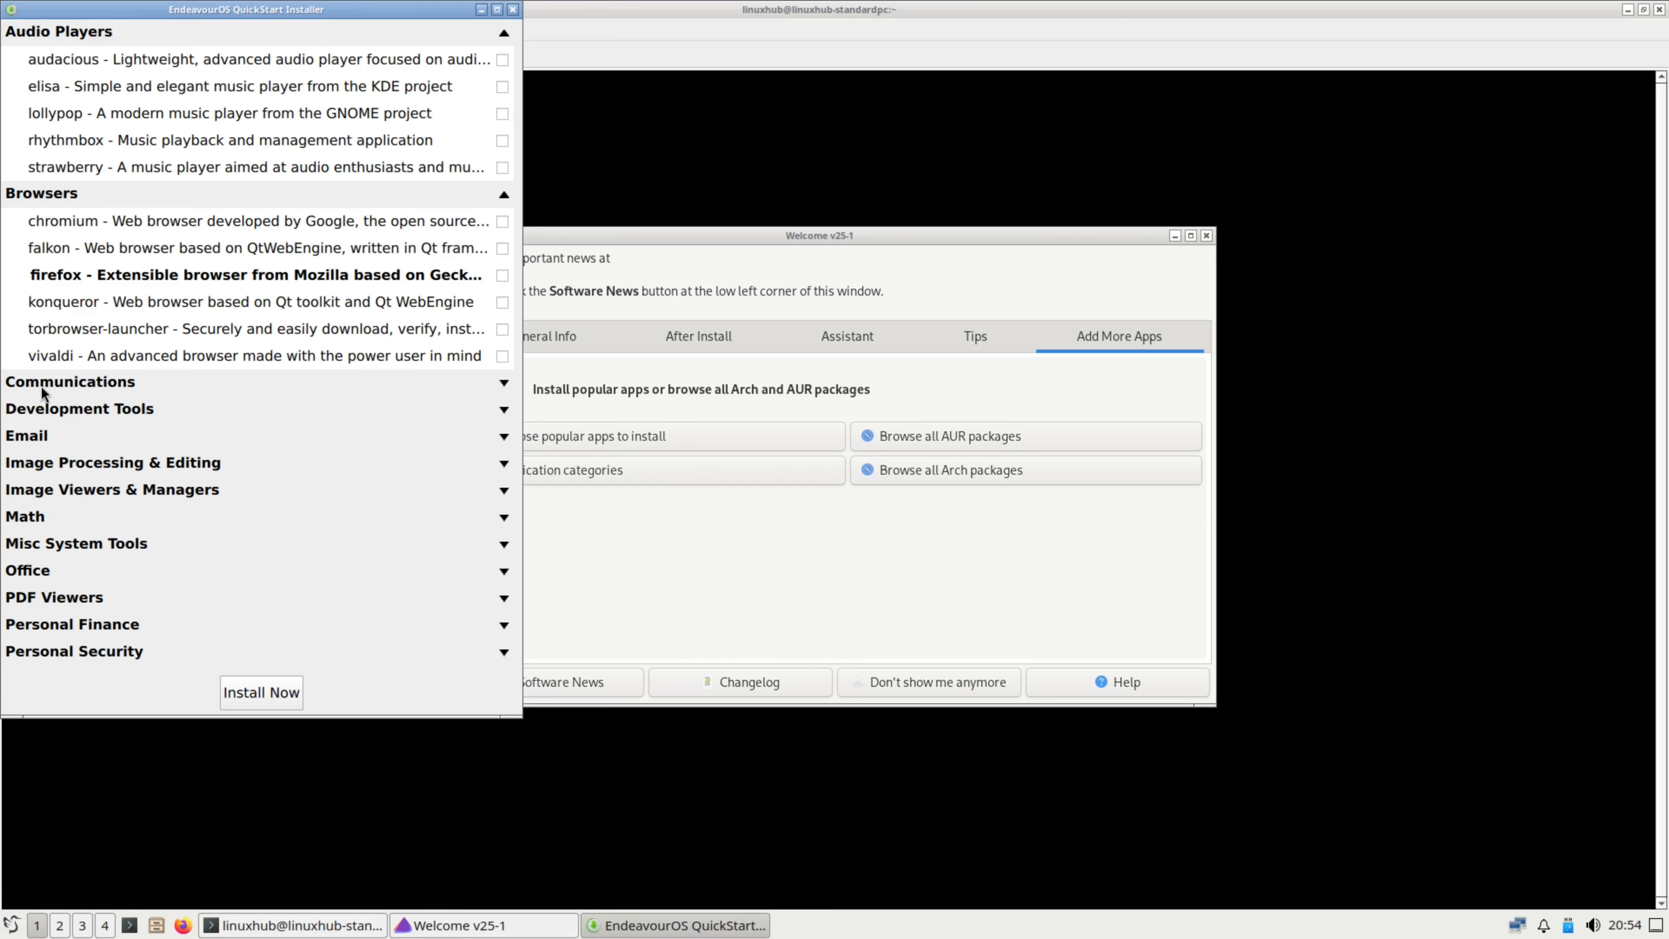
# - Check which Sound & Video applications are already installed, then return to the QuickStart Installer
pyautogui.click(12, 924)
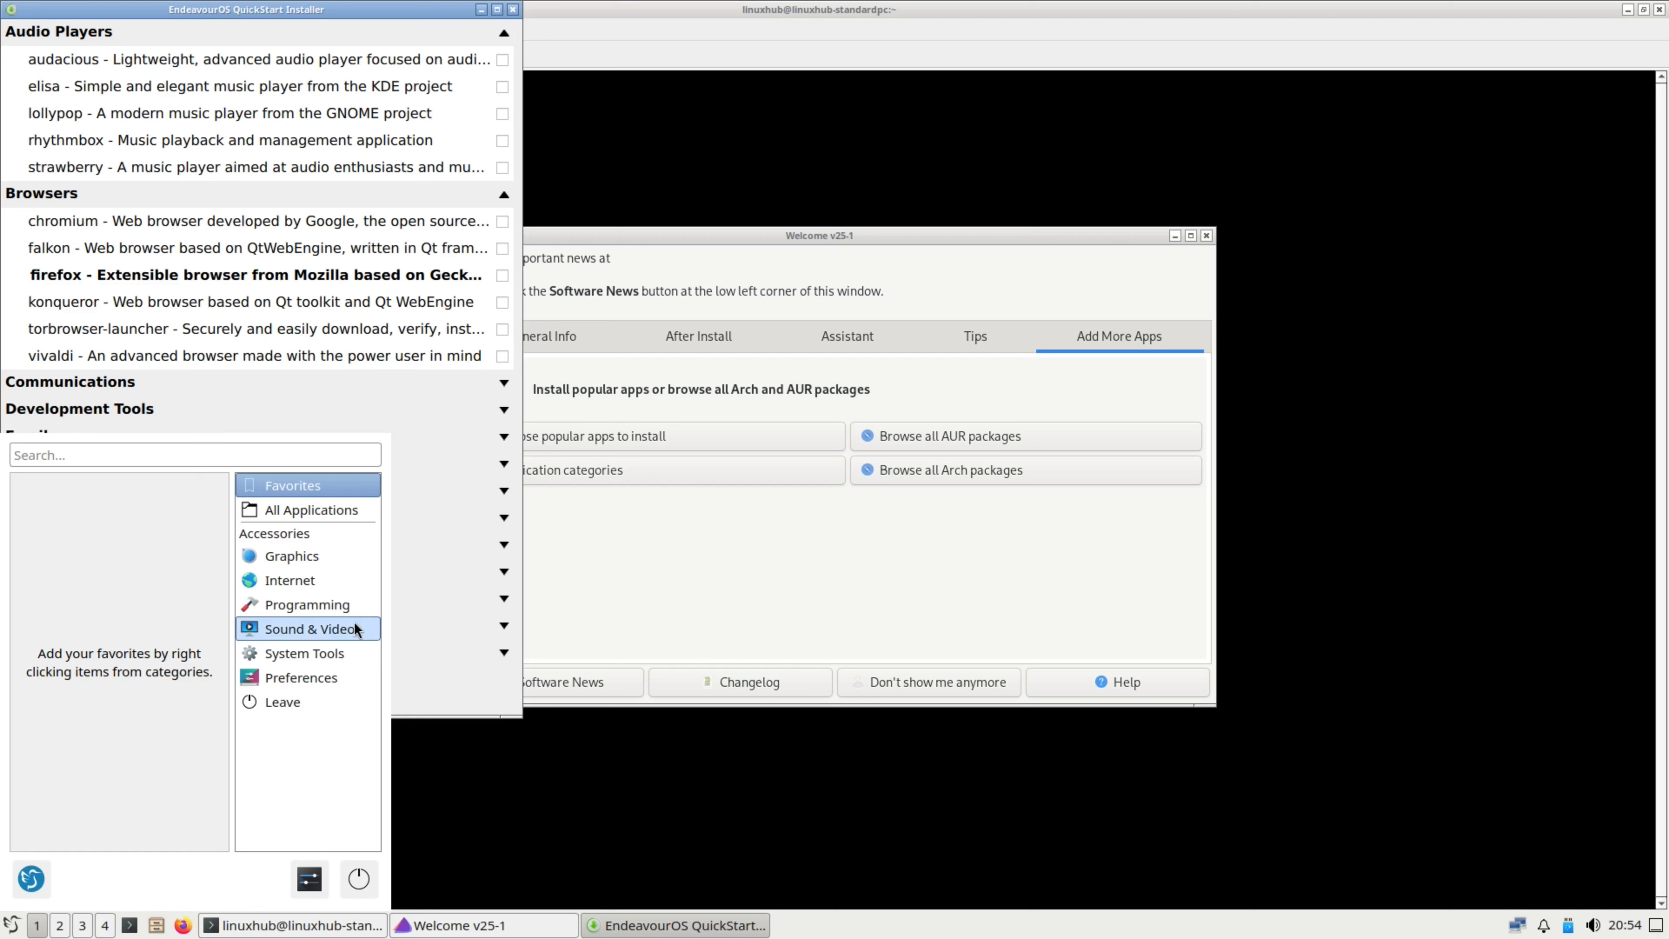
pyautogui.moveTo(300, 634)
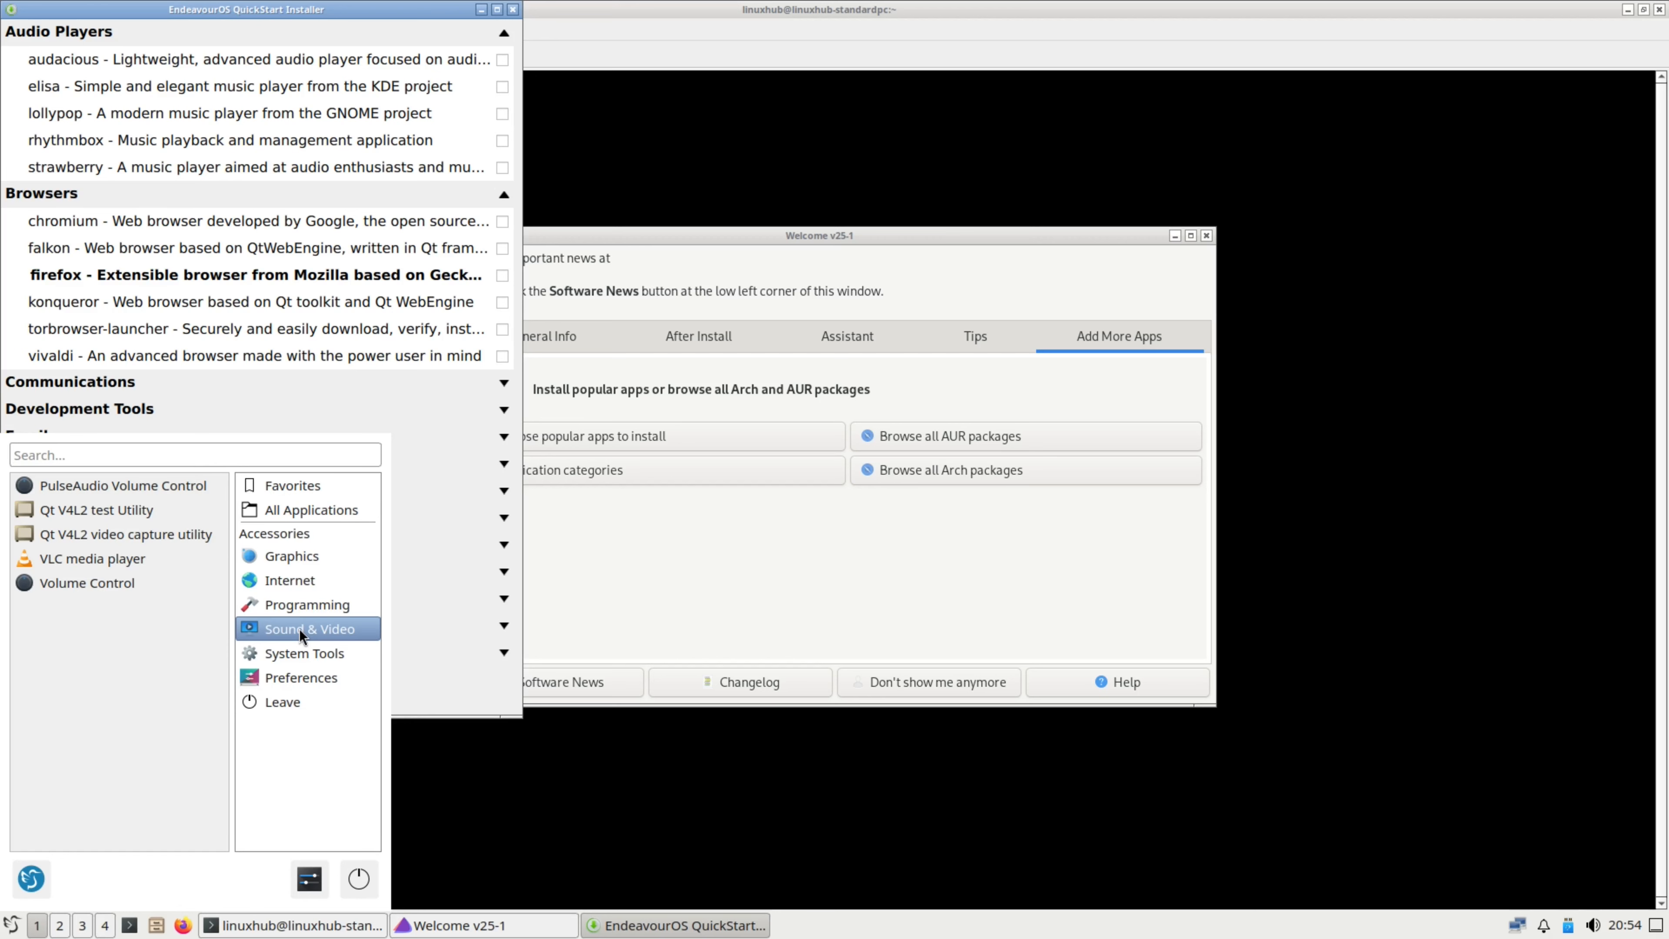
pyautogui.click(125, 58)
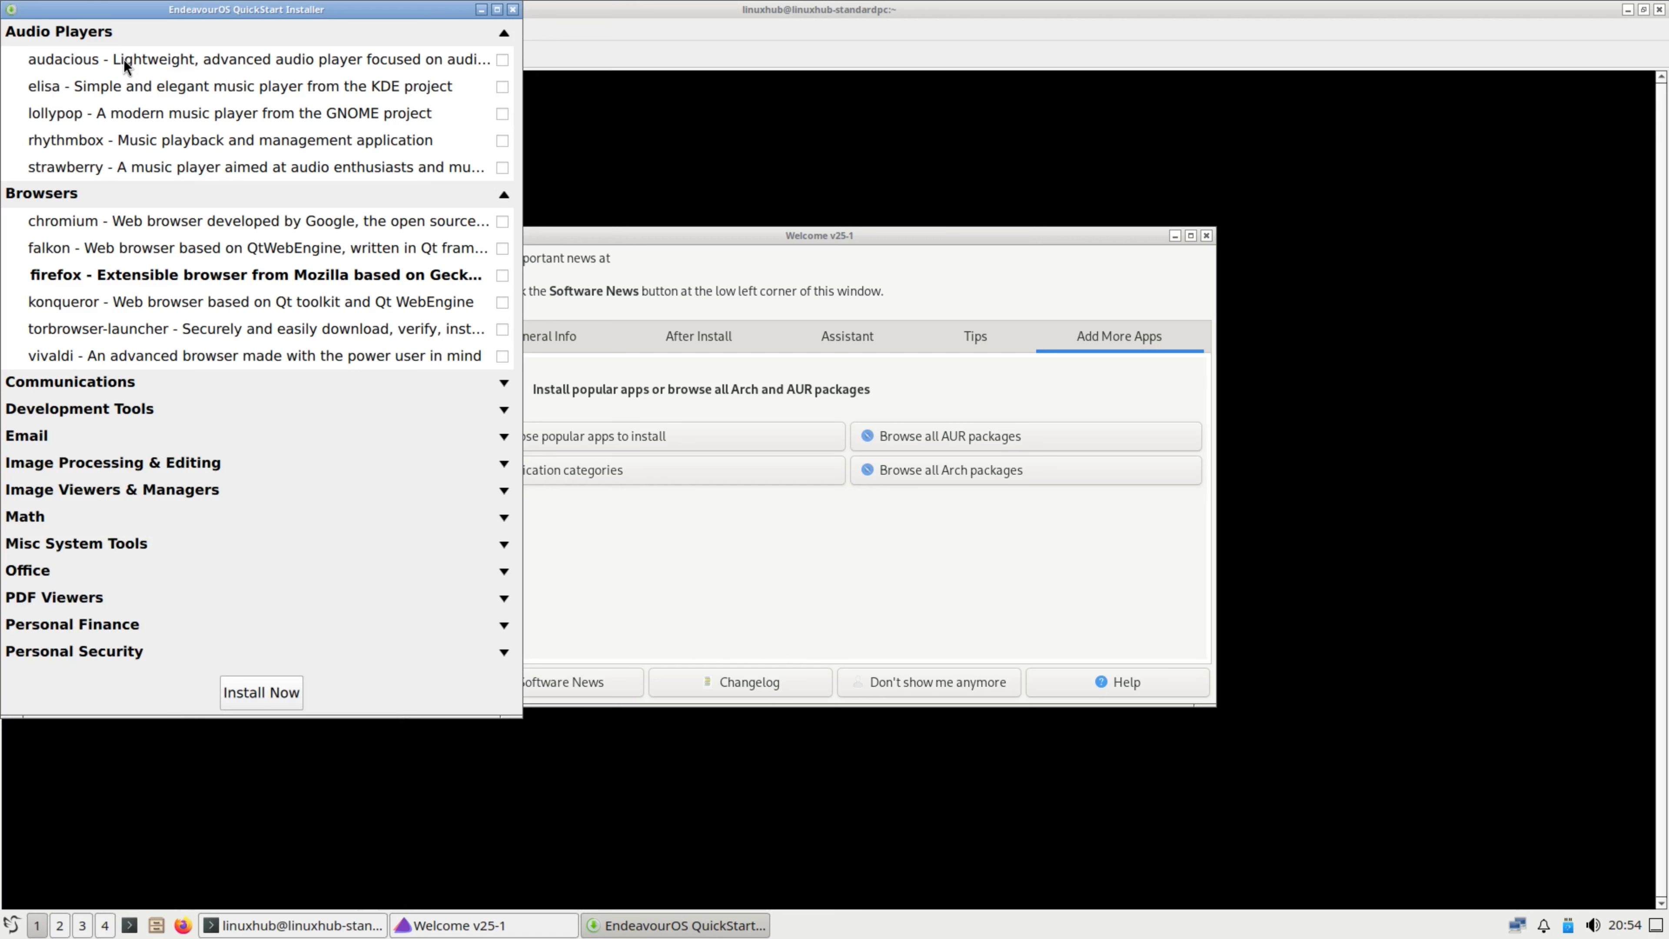
# - Select audacious under Audio Players and gimp under Image Processing & Editing for installation
pyautogui.click(500, 61)
pyautogui.click(49, 498)
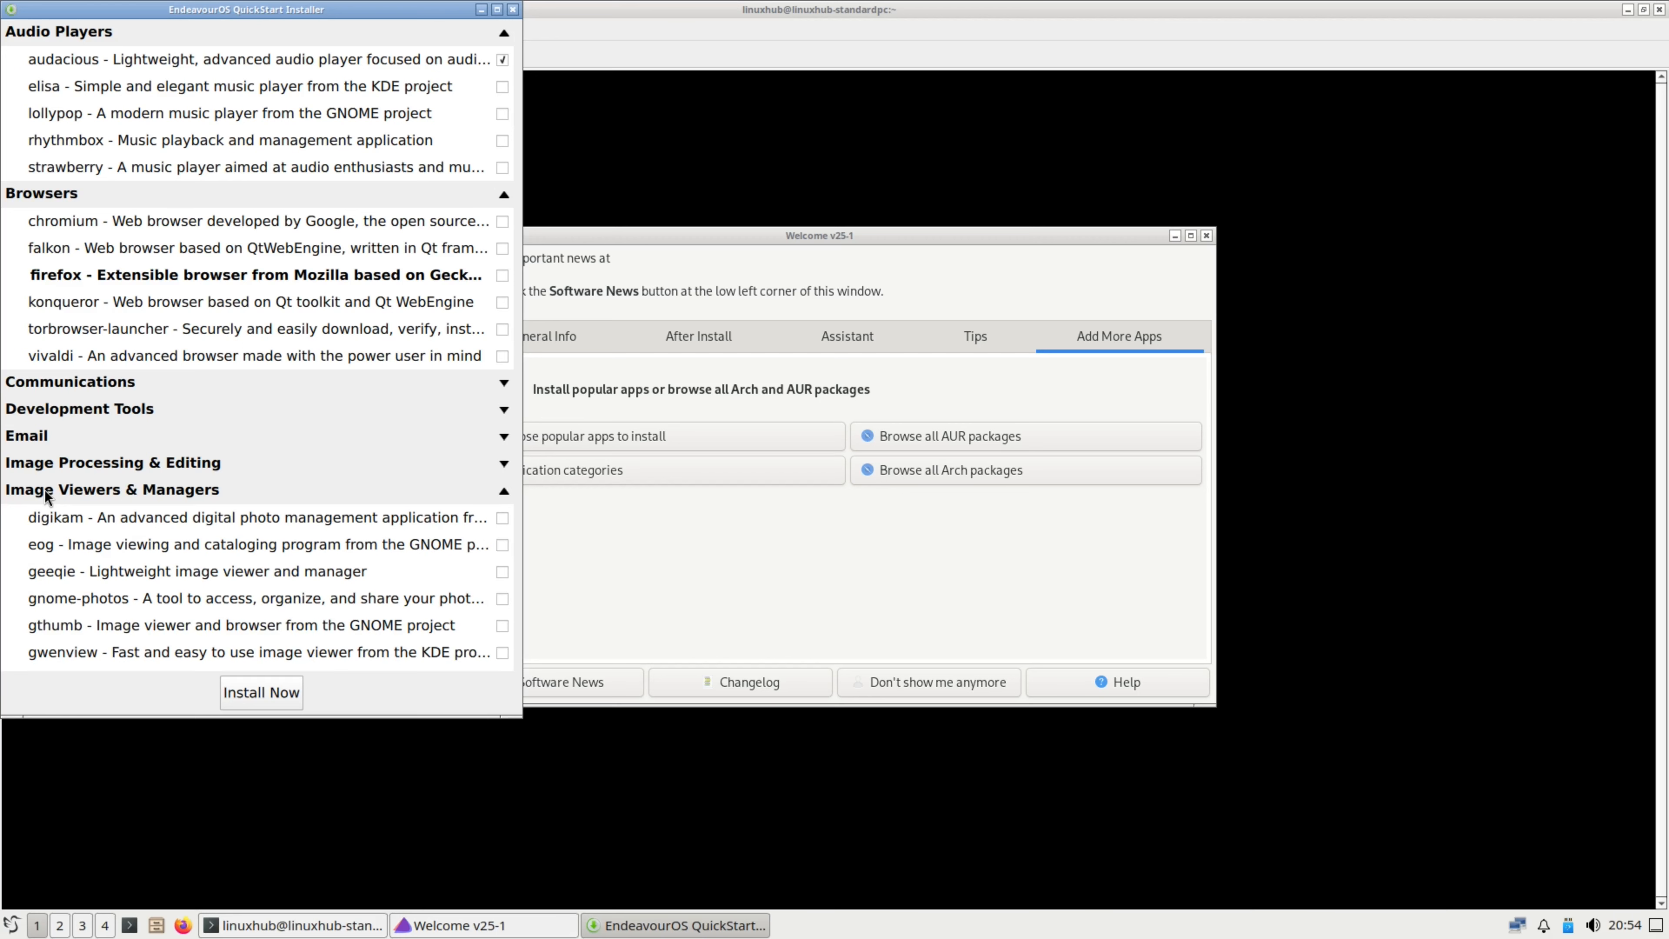
pyautogui.scroll(-2, 183, 615)
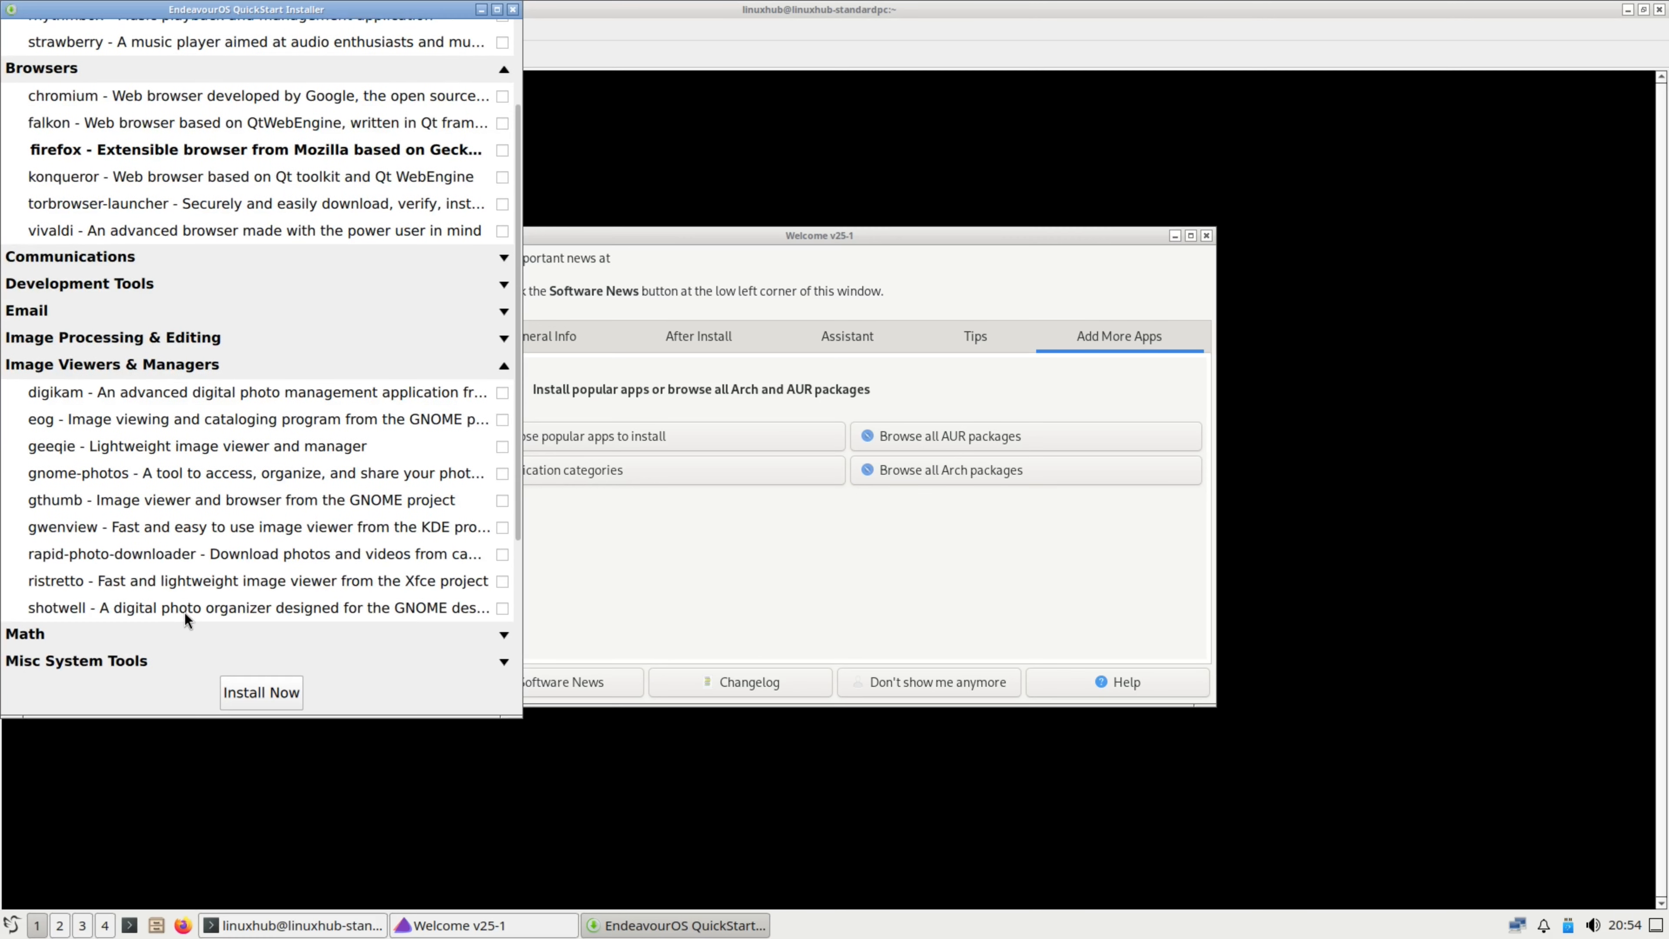
pyautogui.click(93, 341)
pyautogui.click(503, 393)
# - Select libreoffice-fresh in the Office category for installation
pyautogui.scroll(-2, 151, 508)
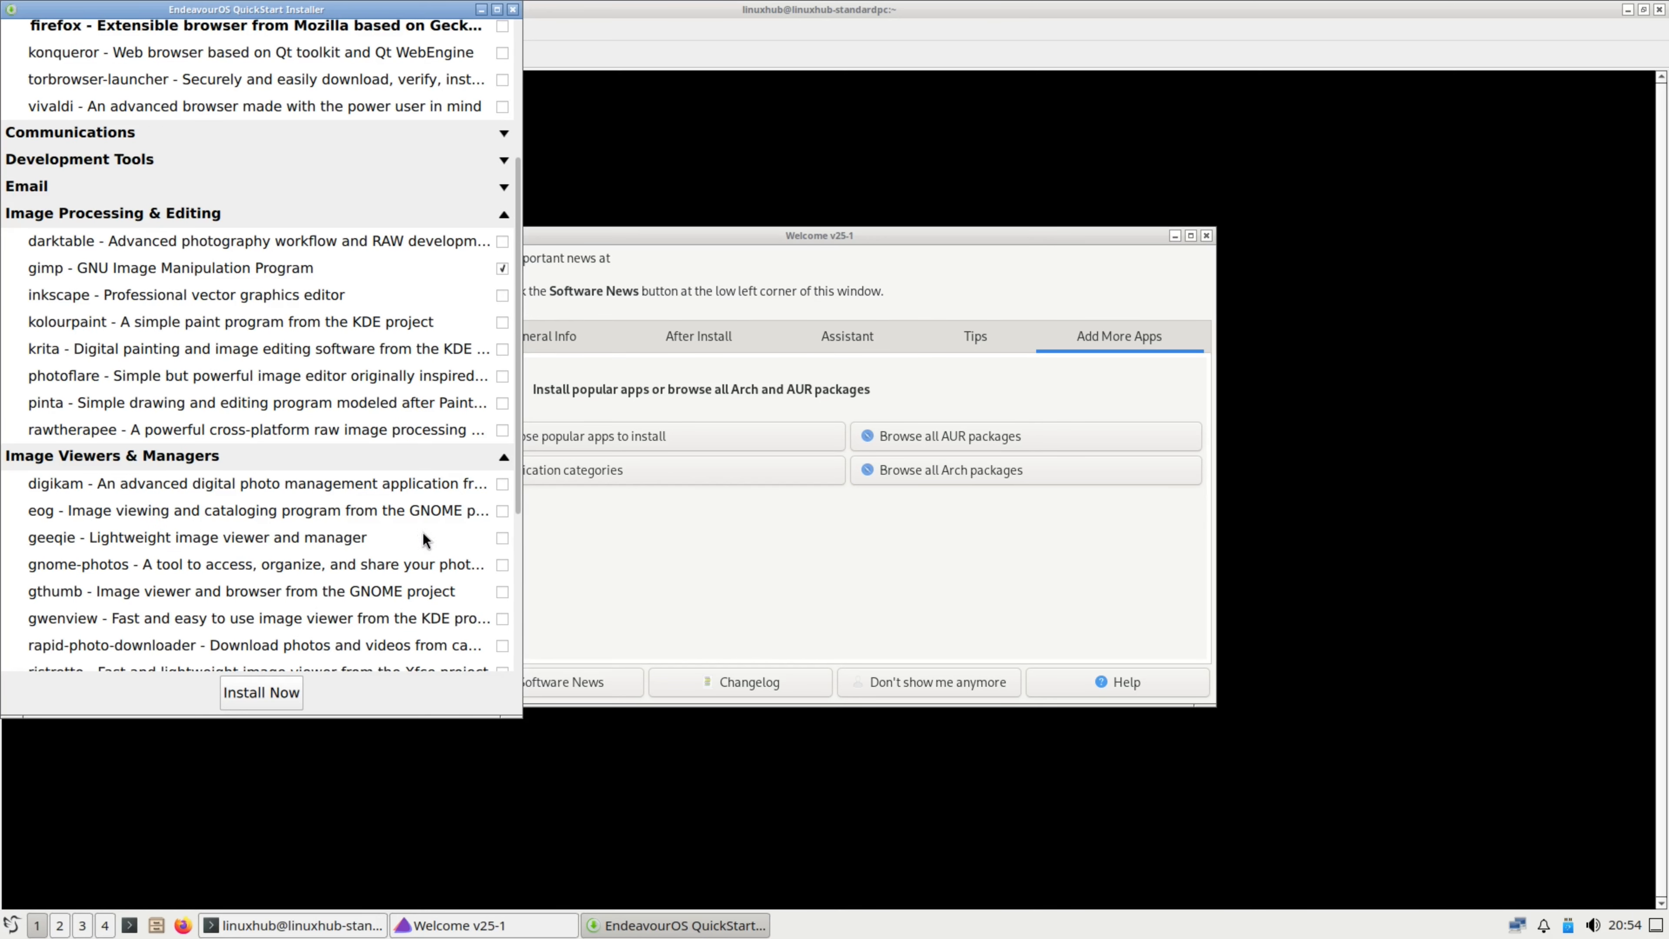
pyautogui.scroll(-3, 186, 501)
pyautogui.scroll(-2, 190, 501)
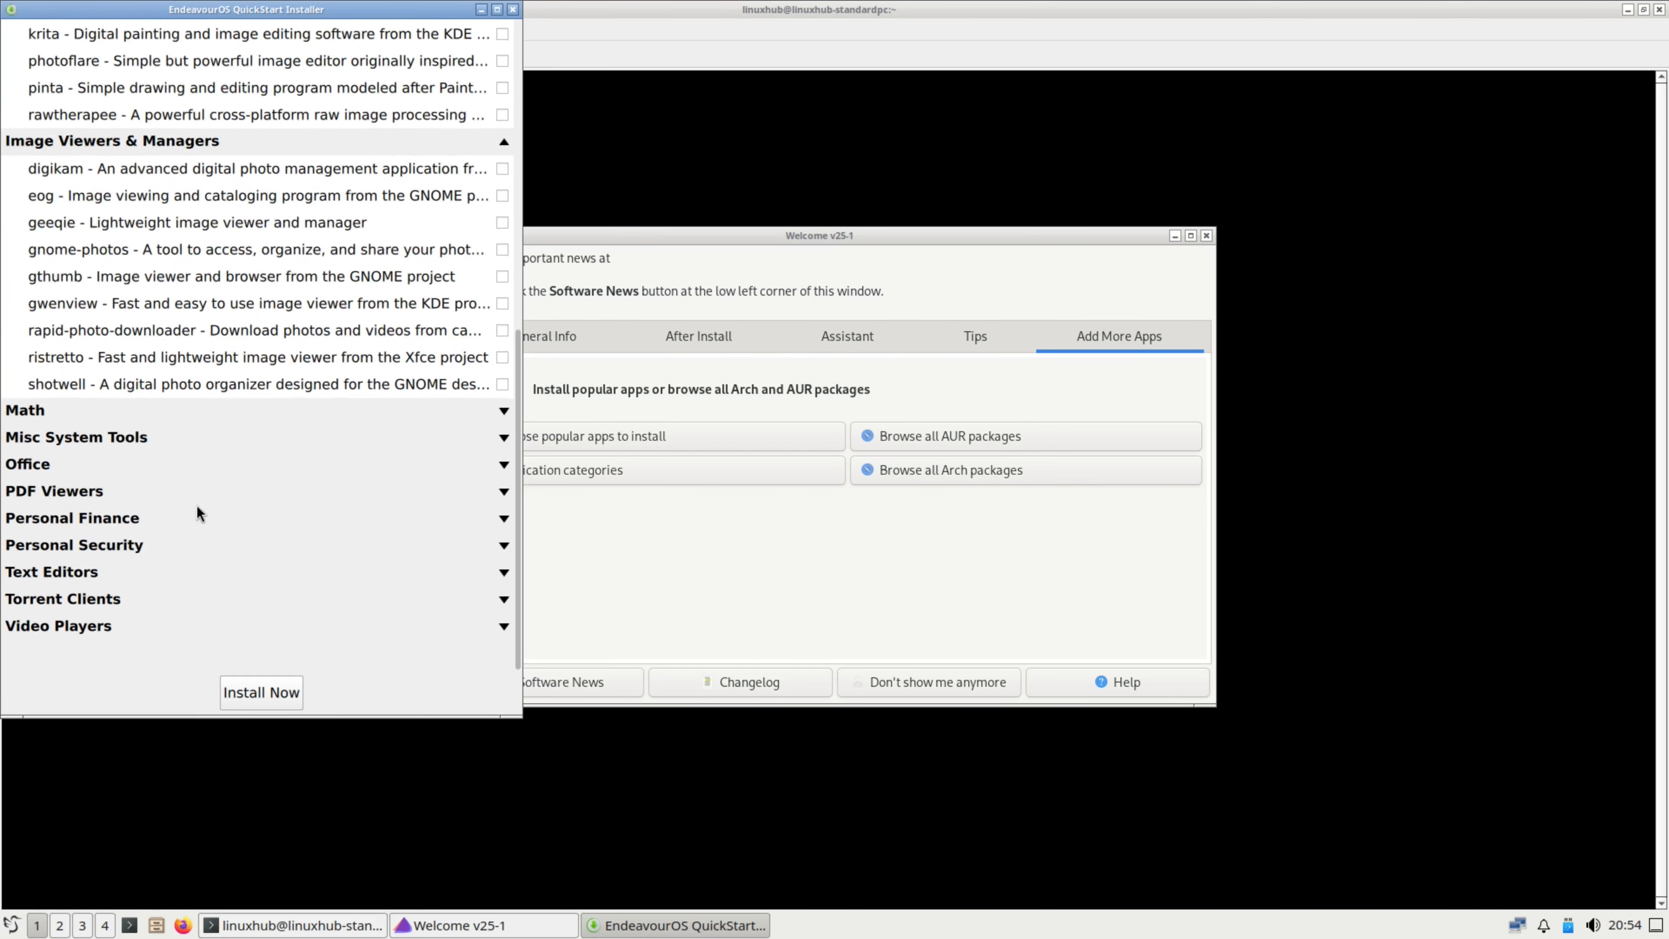
pyautogui.click(33, 498)
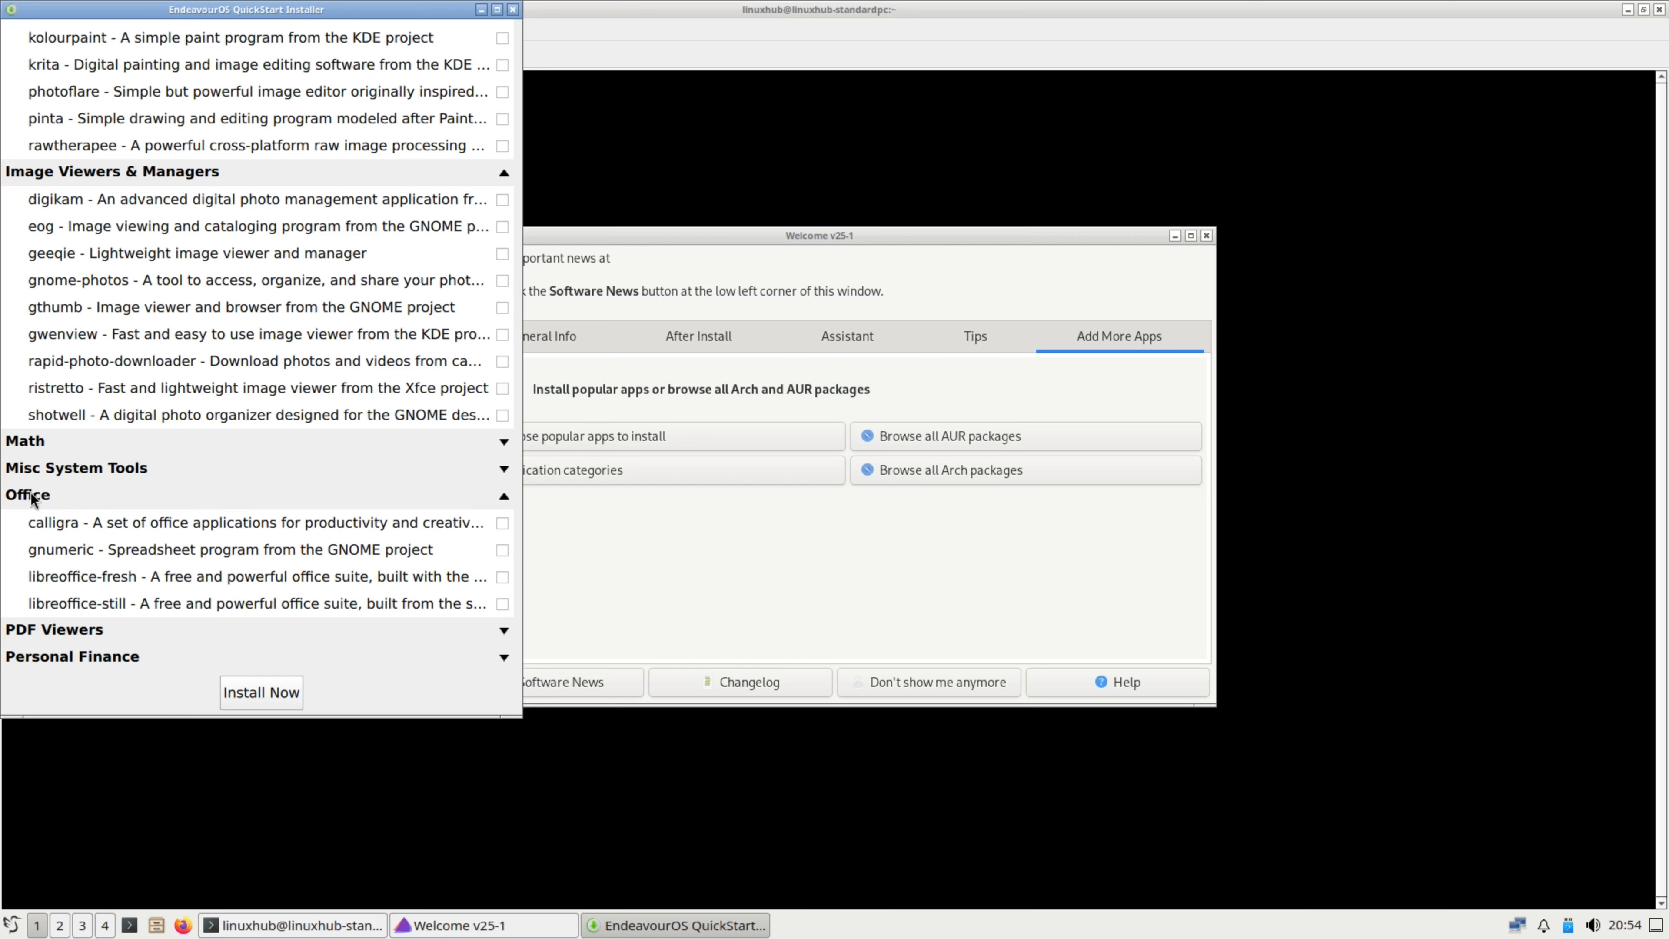
pyautogui.click(503, 578)
# - Start installing the selected apps, authenticate with the account password and agree to proceed with the installation
pyautogui.click(281, 696)
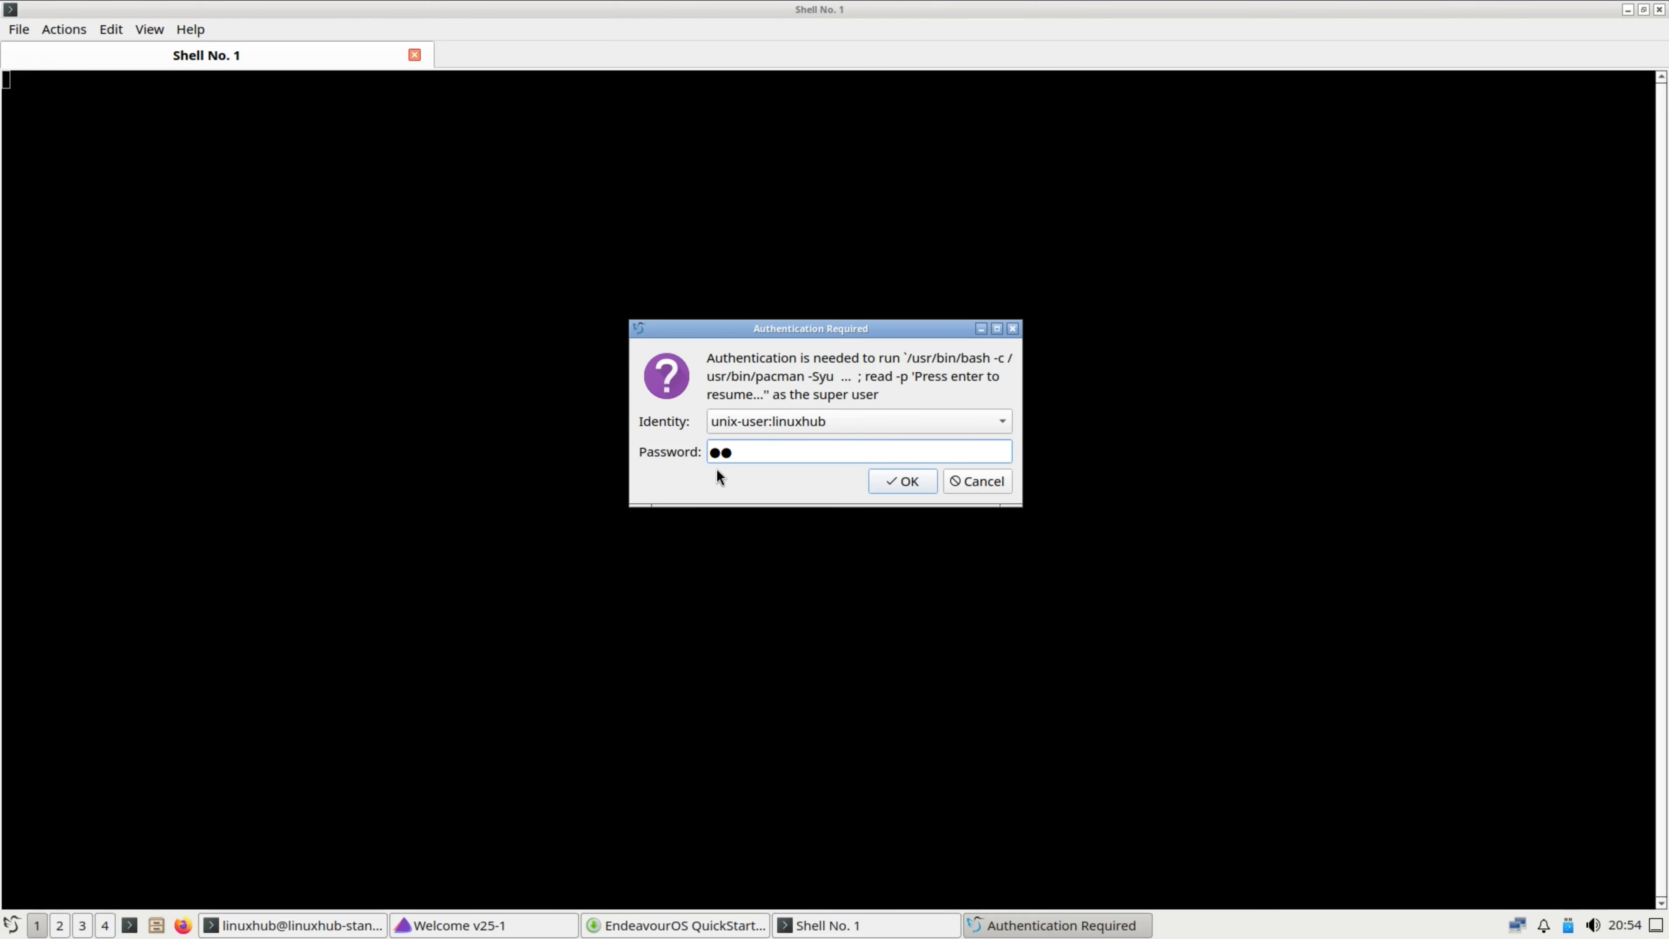
pyautogui.press('Return')
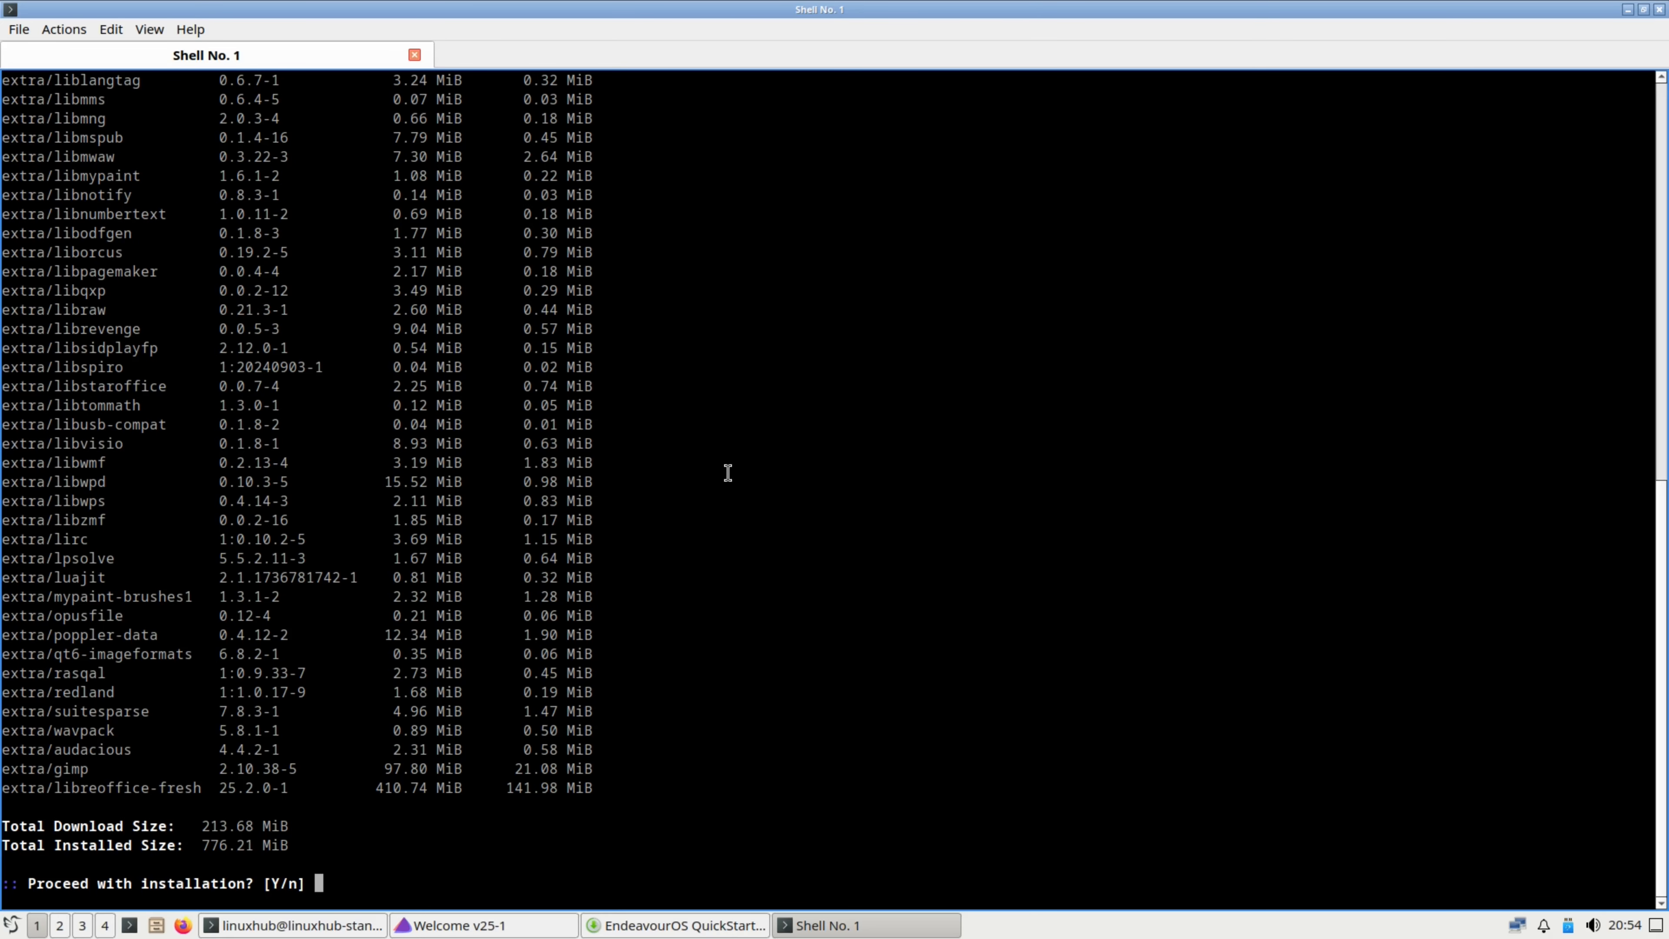
pyautogui.press('Return')
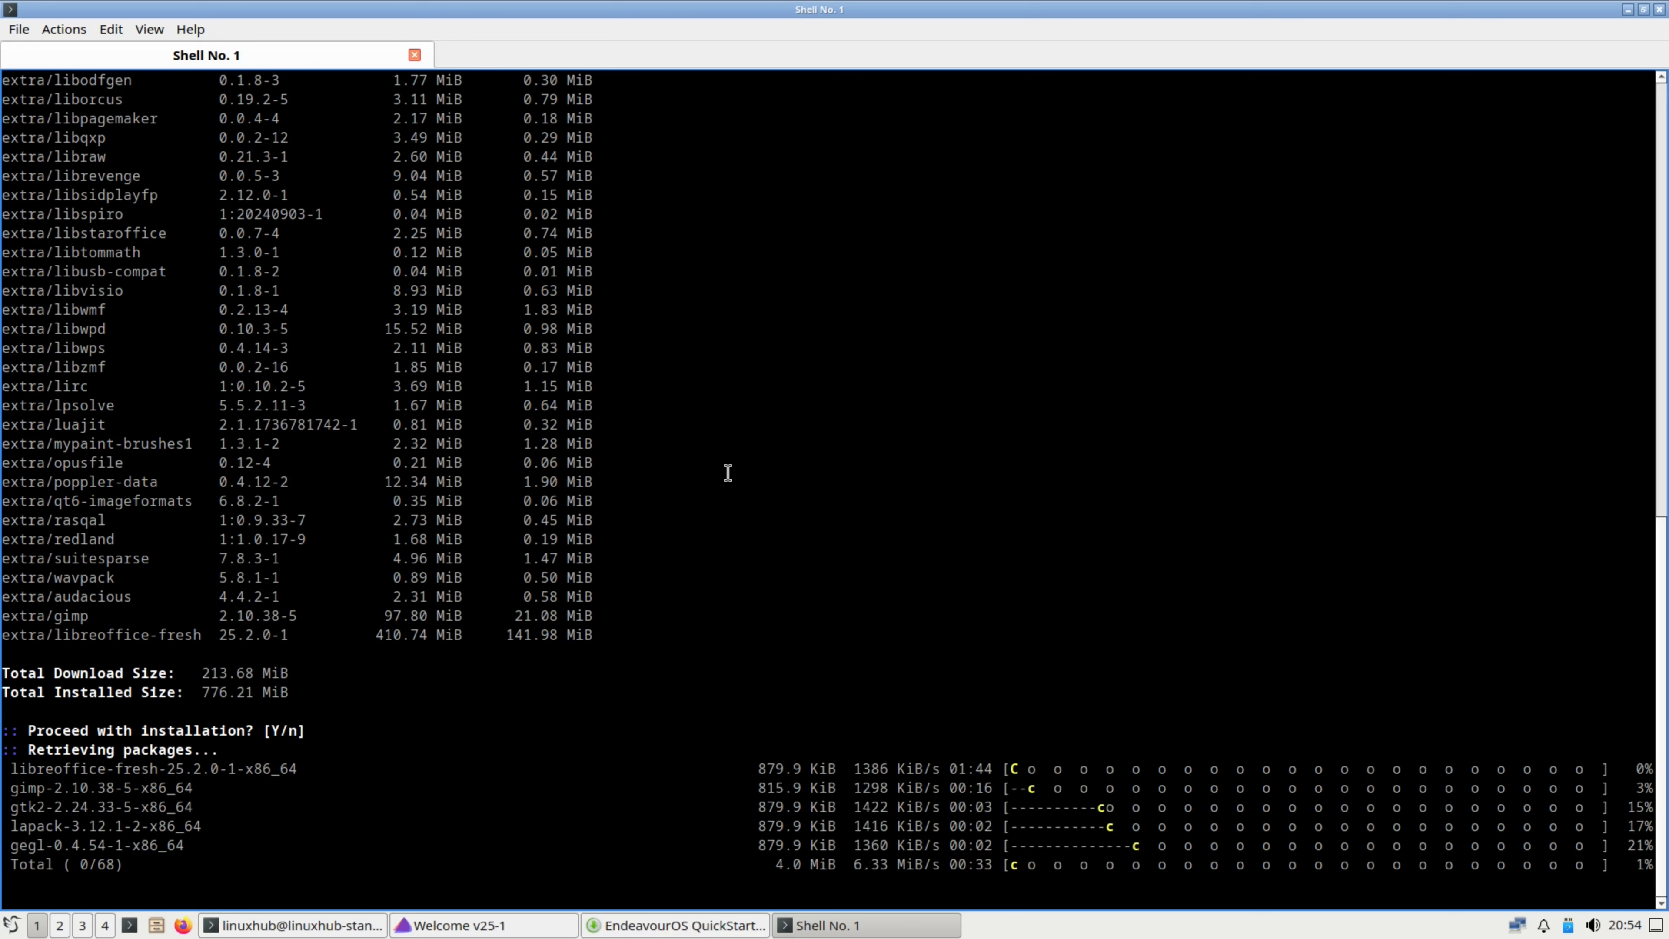
# - Open the LXImage-Qt image viewer from the Graphics applications to view it, and close it again
pyautogui.click(11, 924)
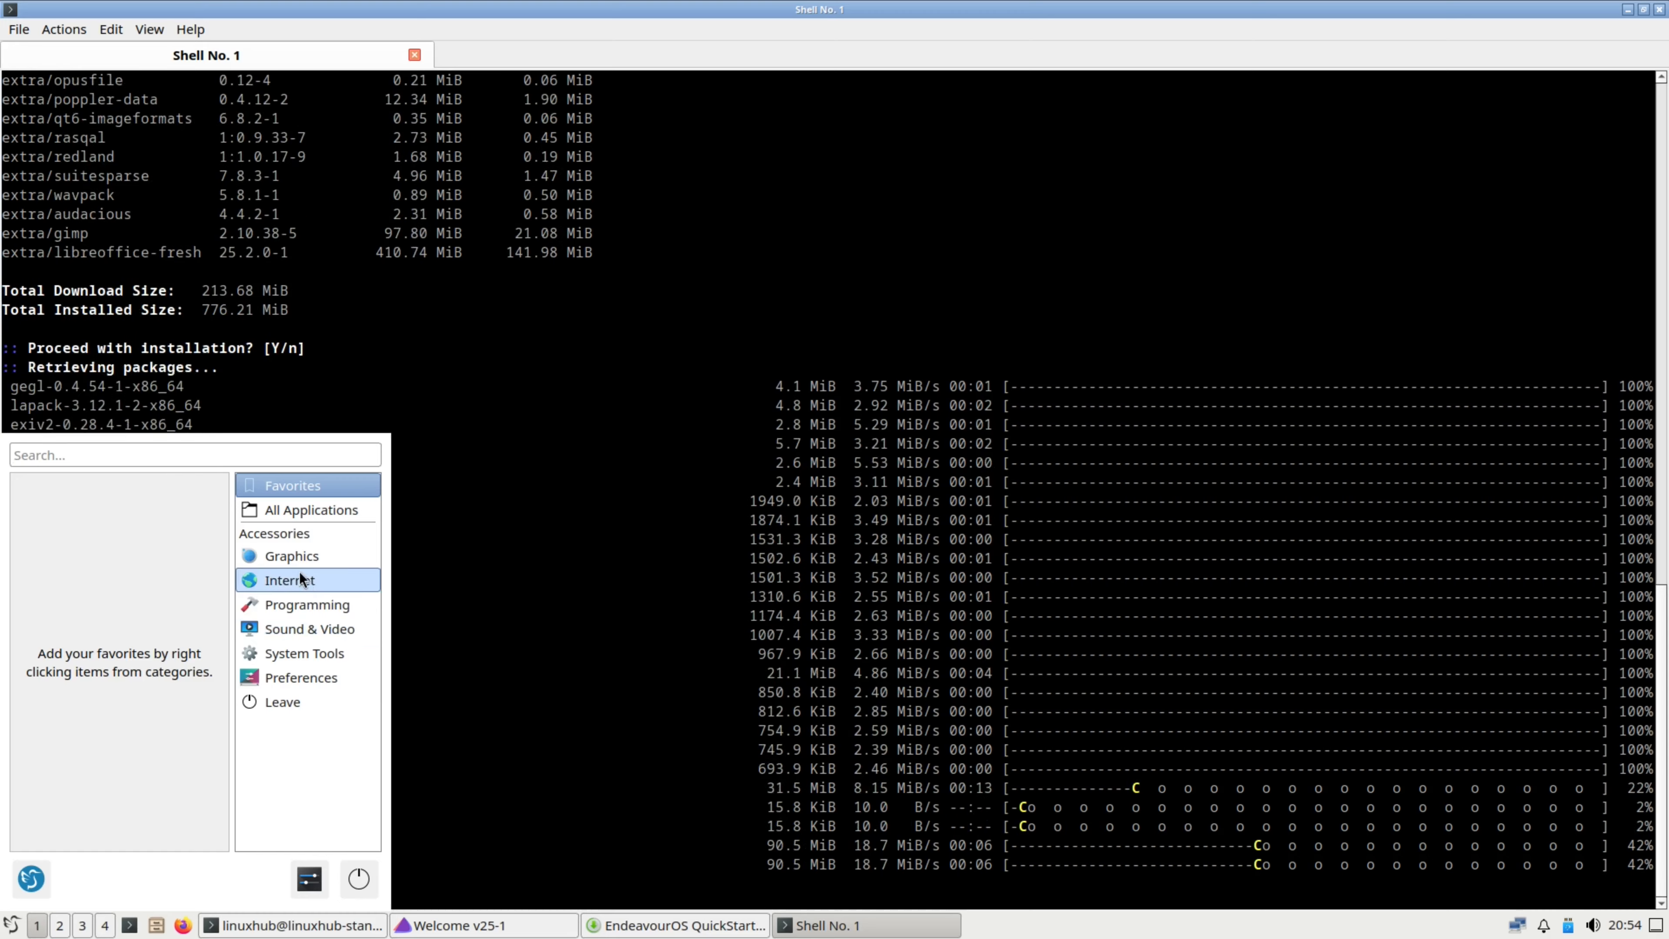
pyautogui.click(287, 561)
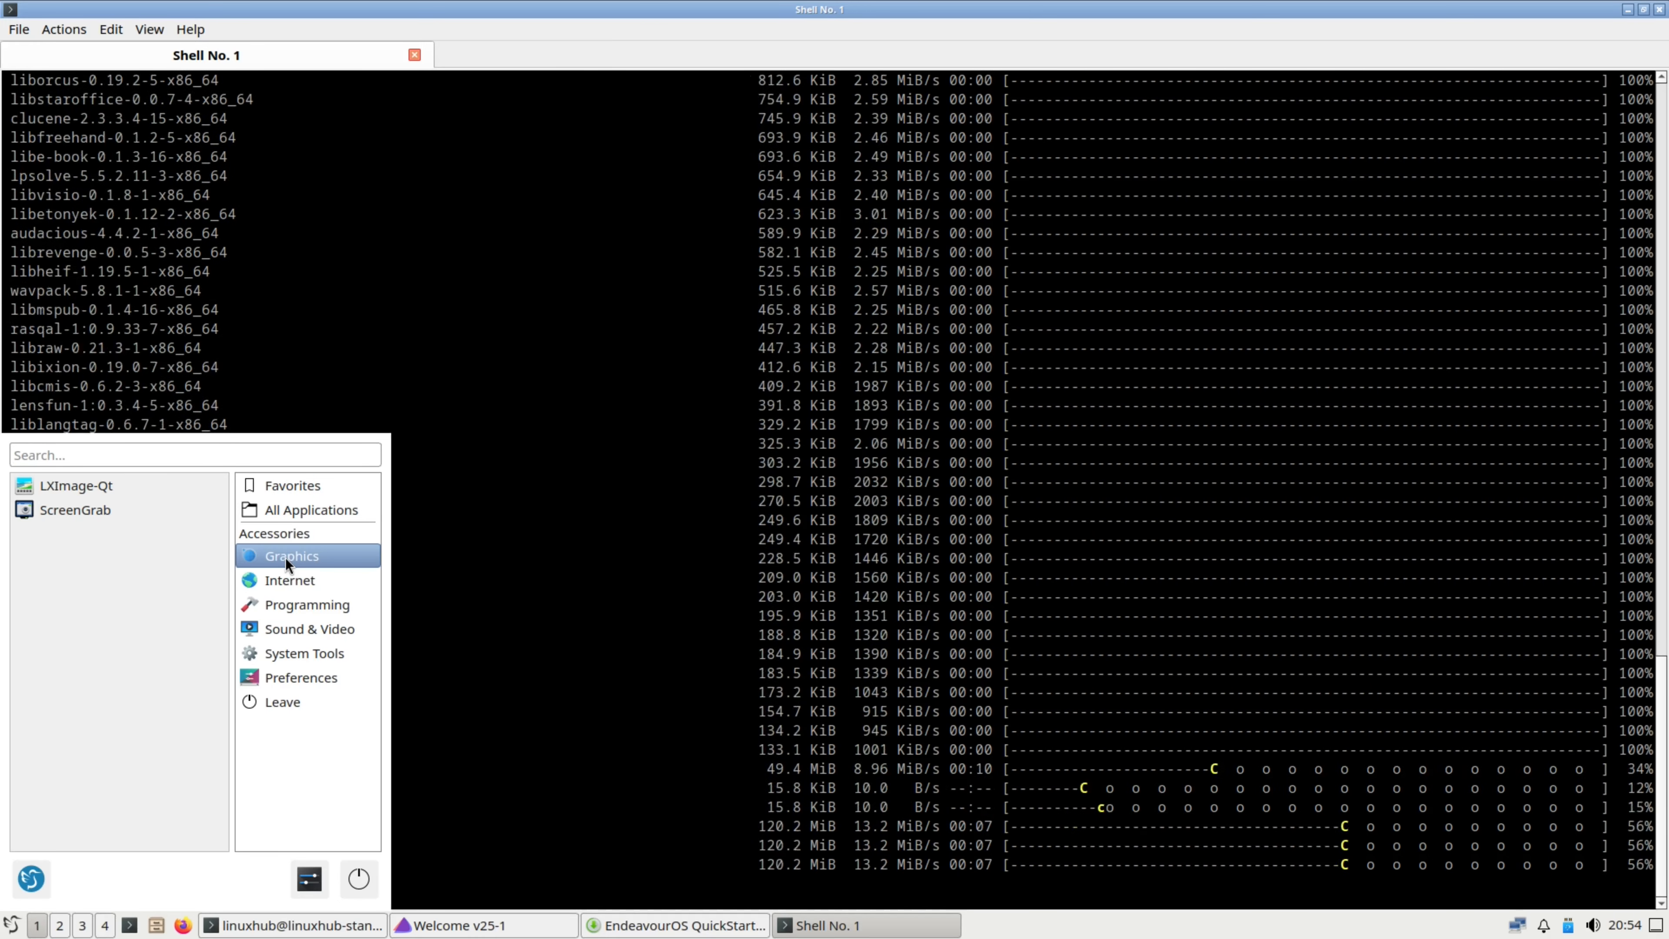
pyautogui.click(76, 485)
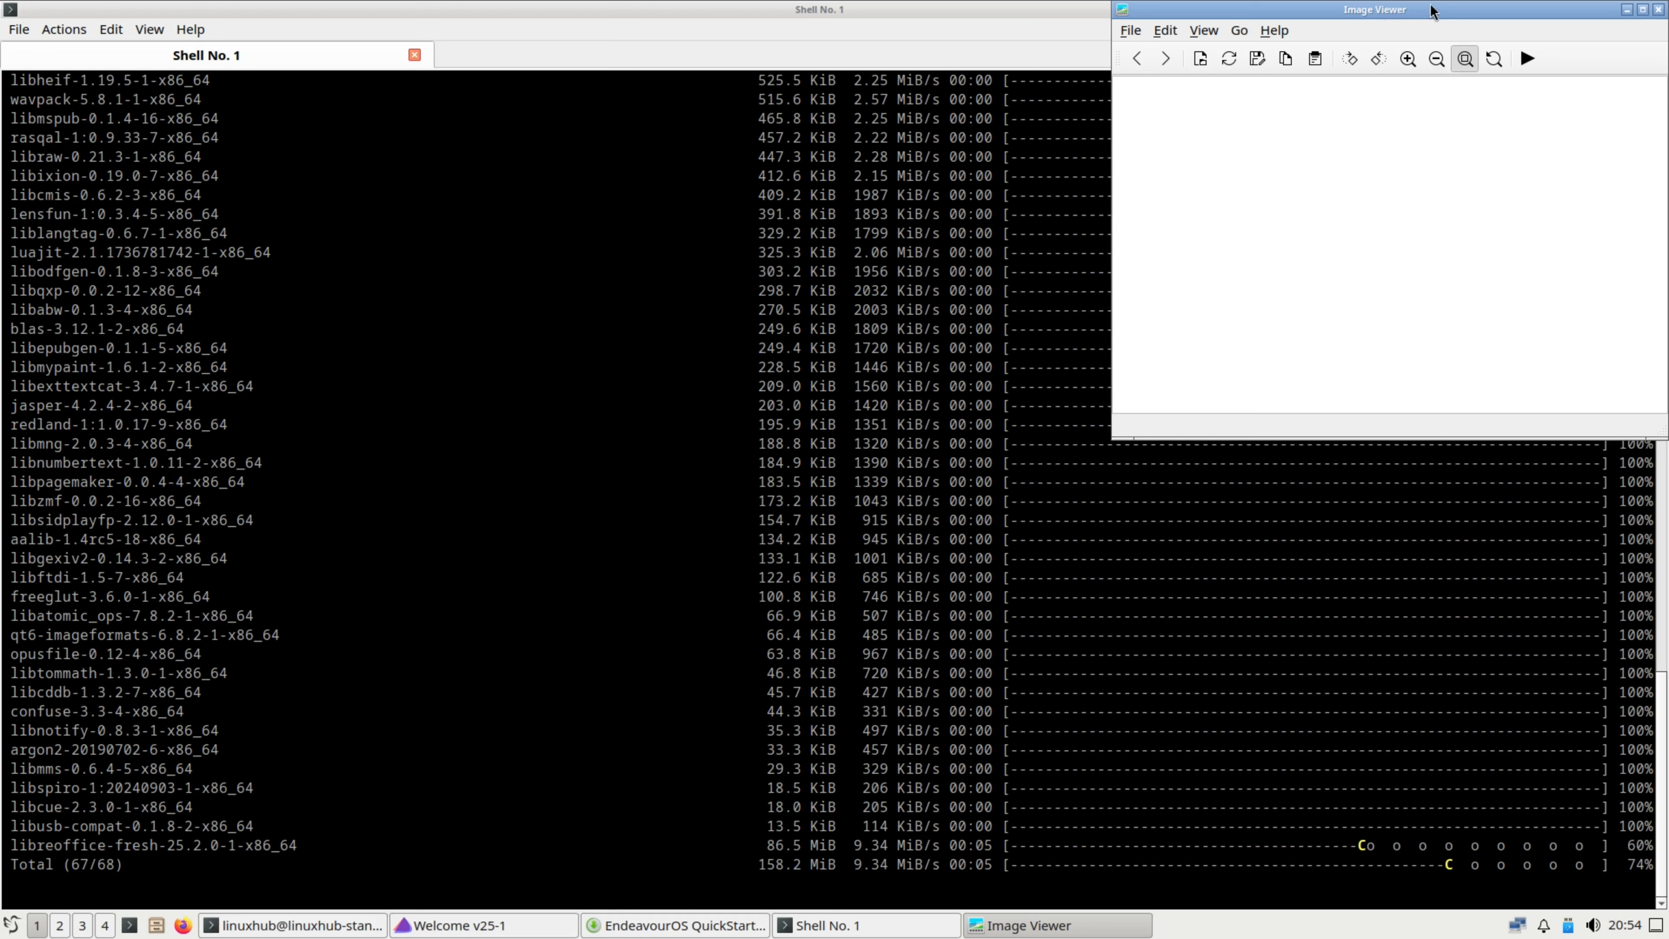
pyautogui.click(1661, 9)
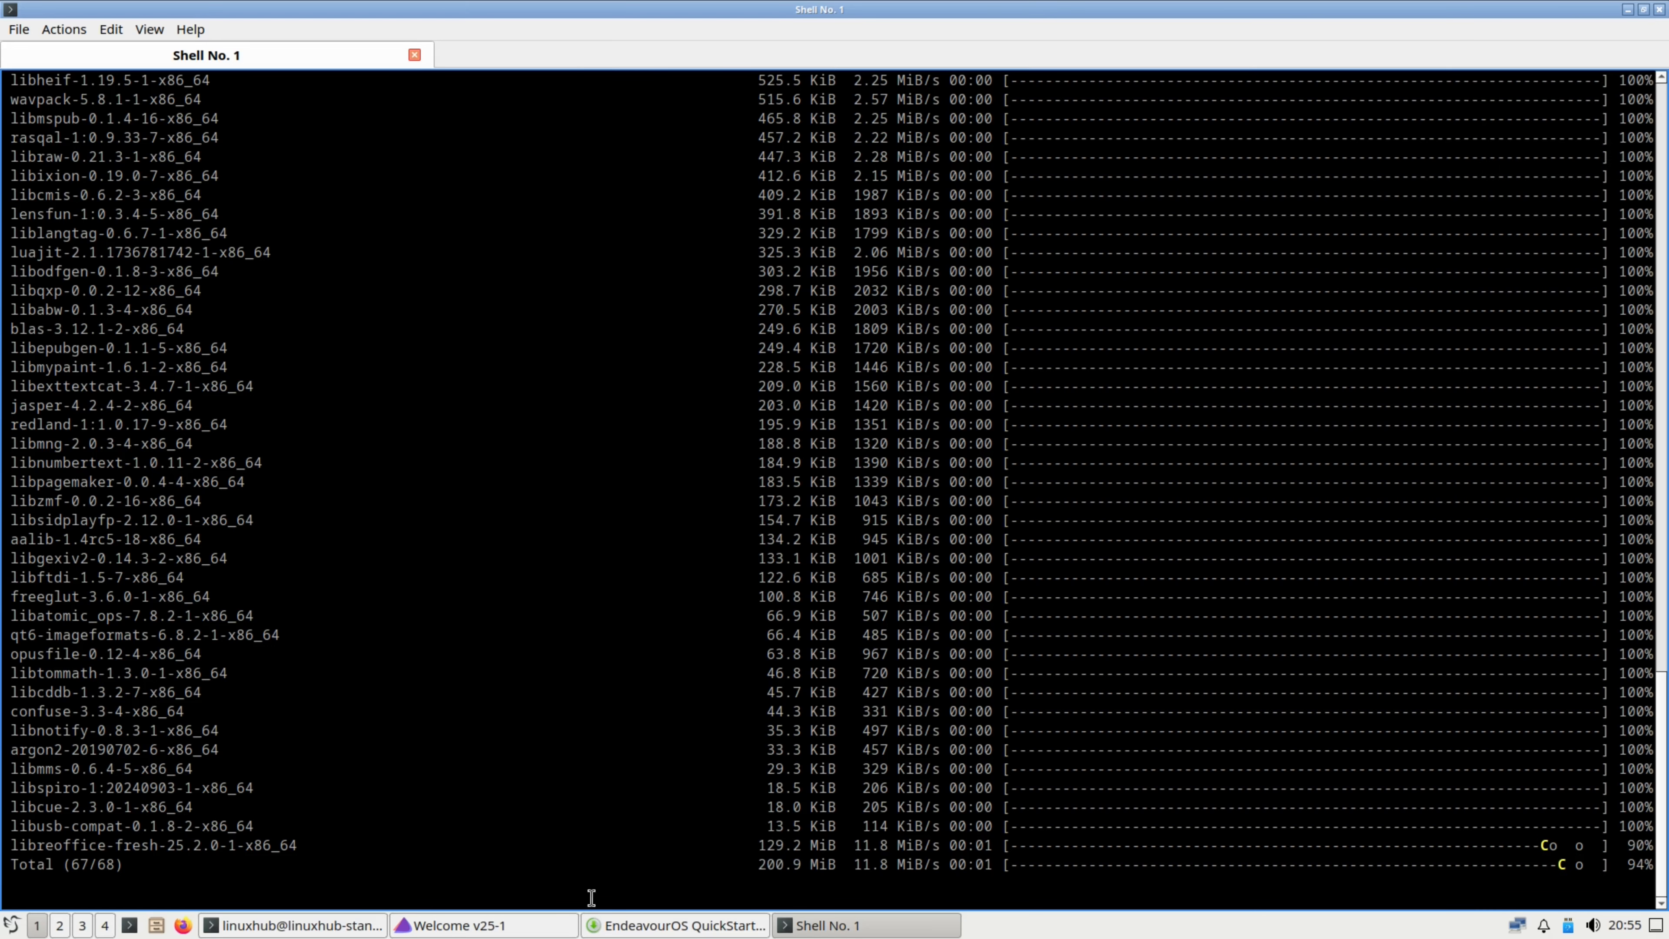
# - Open the Appearance settings from the LXQt Configuration Center and choose Breeze as the Qt widget style
pyautogui.click(13, 928)
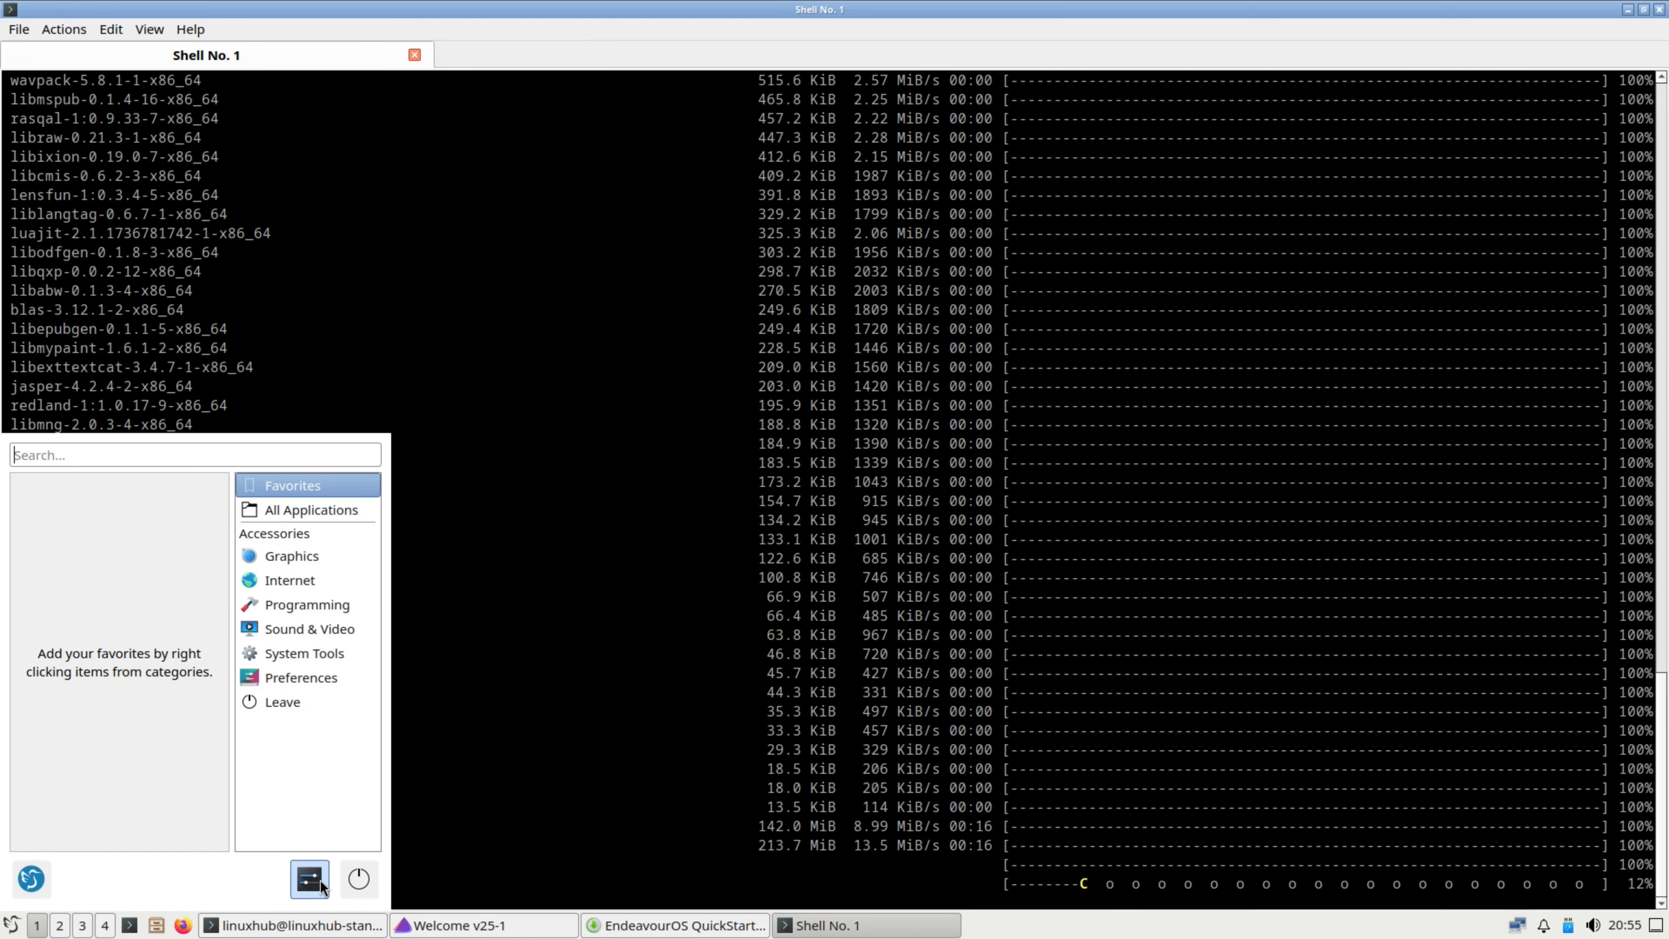
pyautogui.click(310, 879)
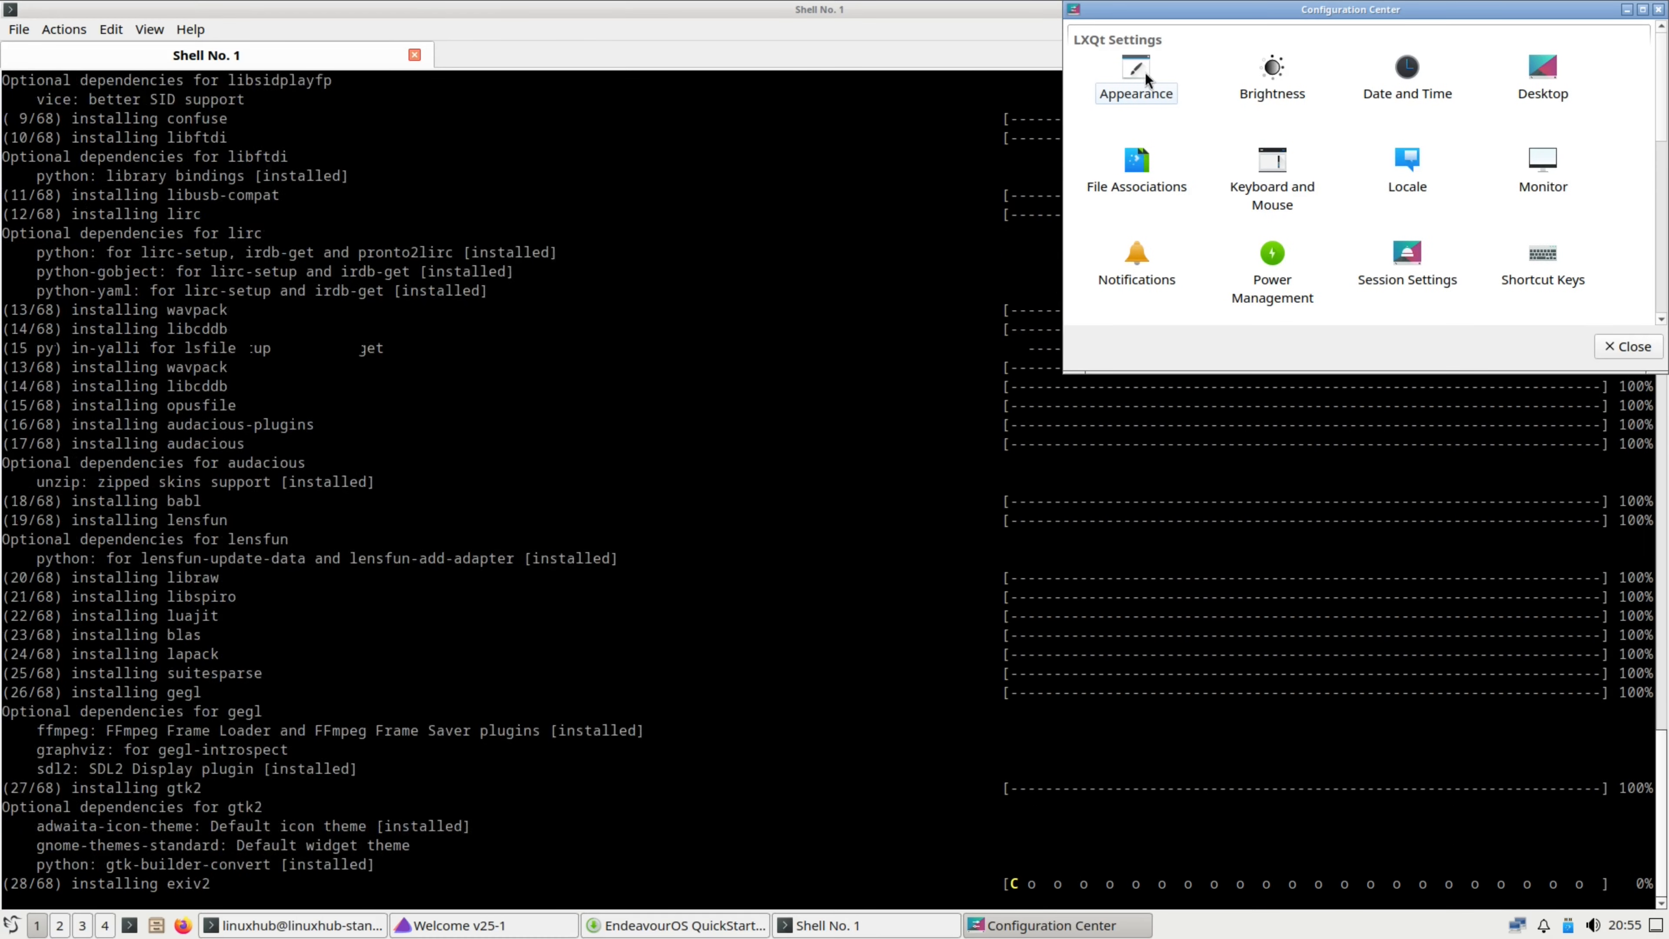
pyautogui.click(1136, 70)
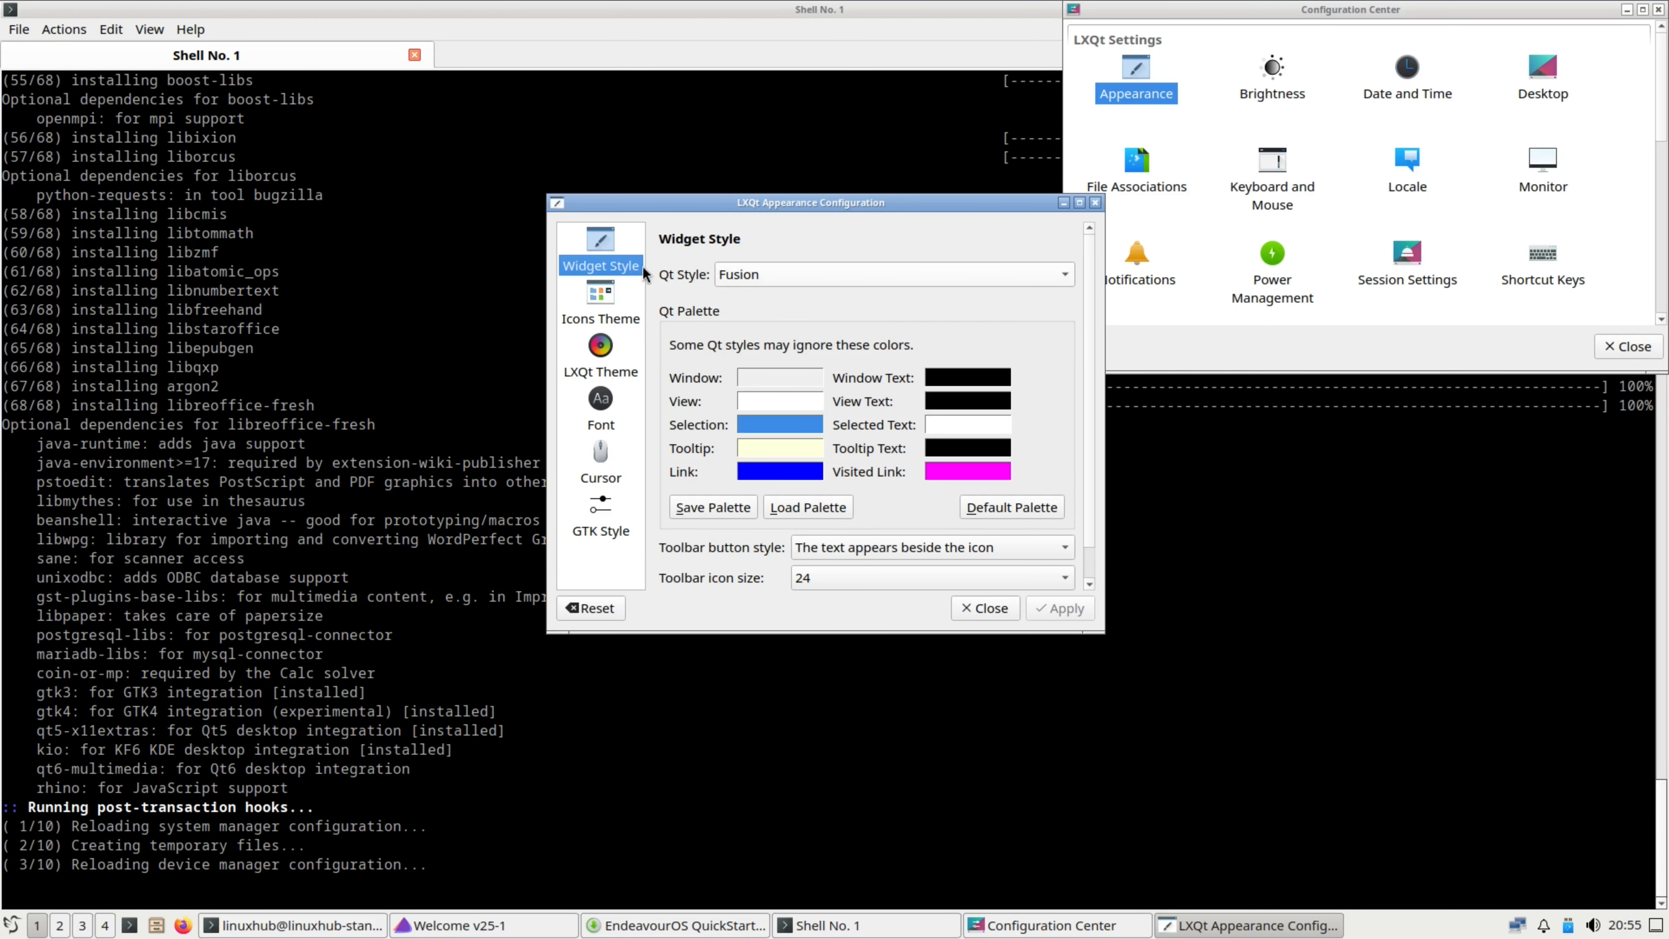
pyautogui.click(1056, 273)
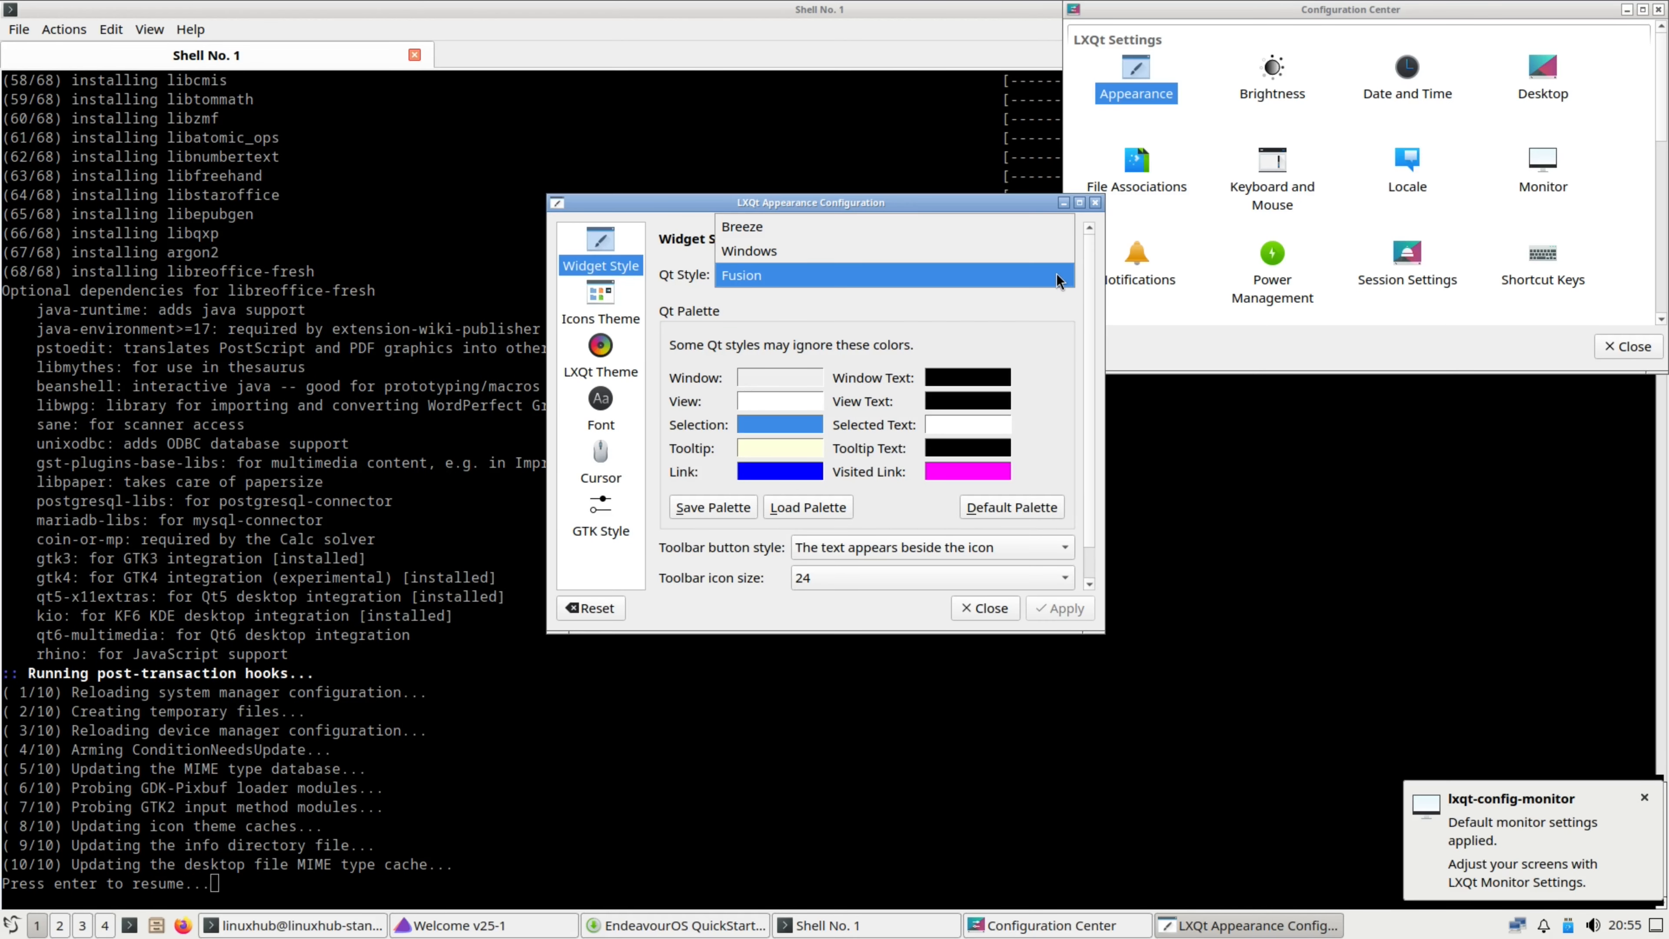
pyautogui.click(788, 227)
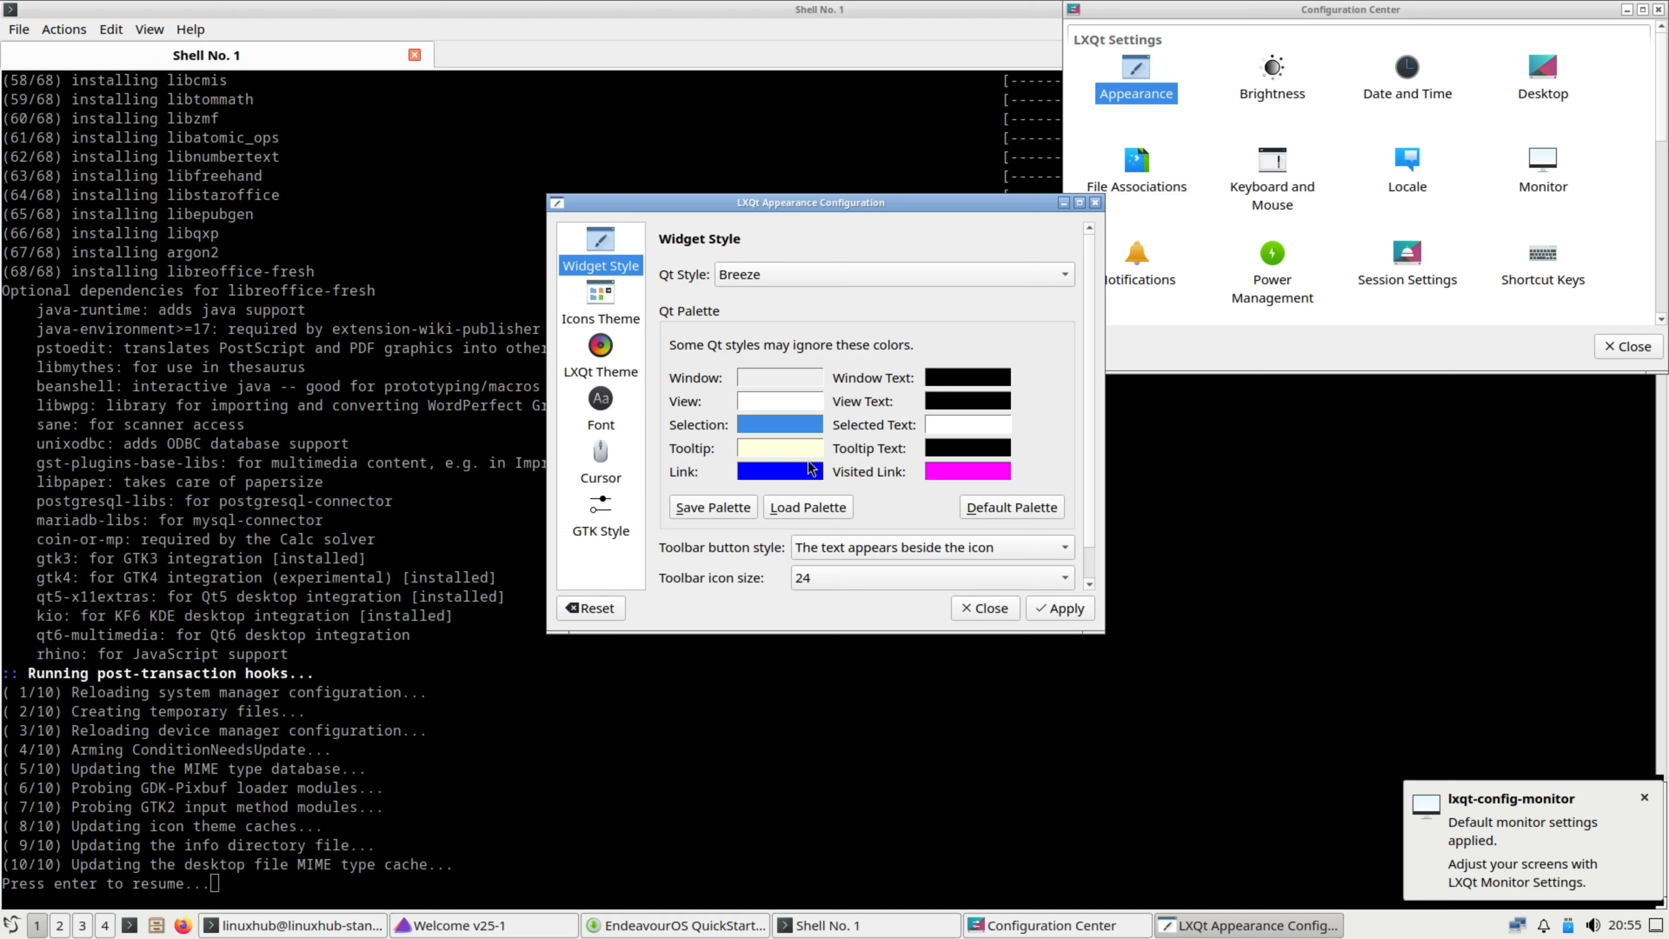
# - Choose the Dark LXQt theme and the Breeze cursor theme, and apply the appearance changes
pyautogui.click(601, 358)
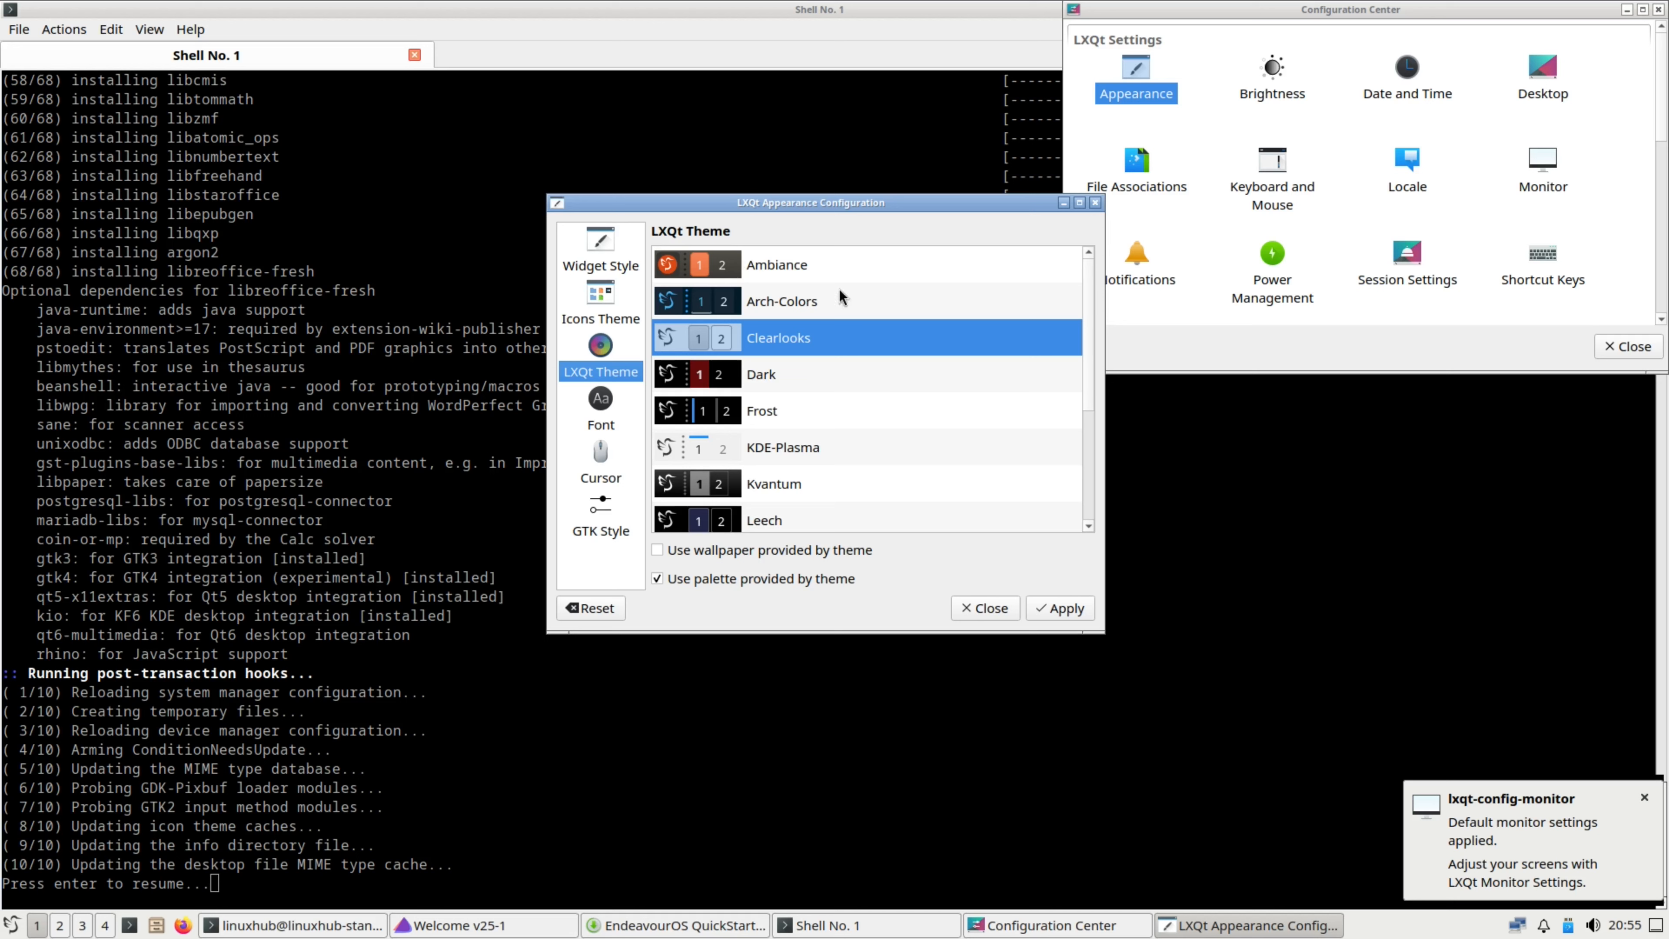
pyautogui.click(709, 382)
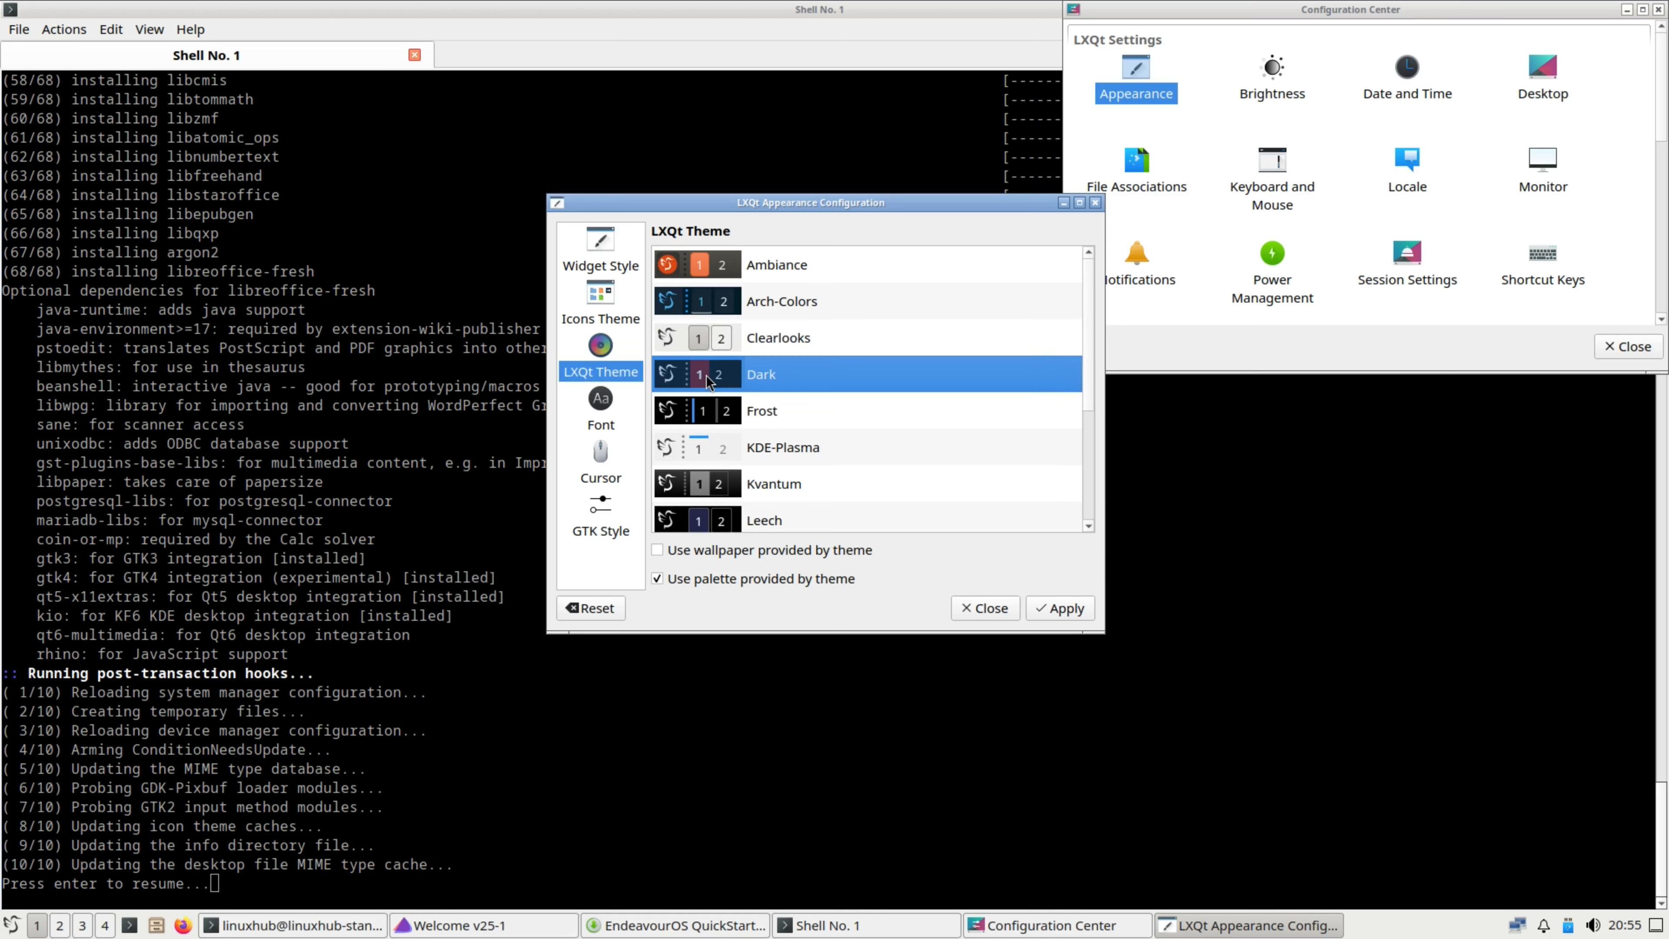
pyautogui.click(590, 471)
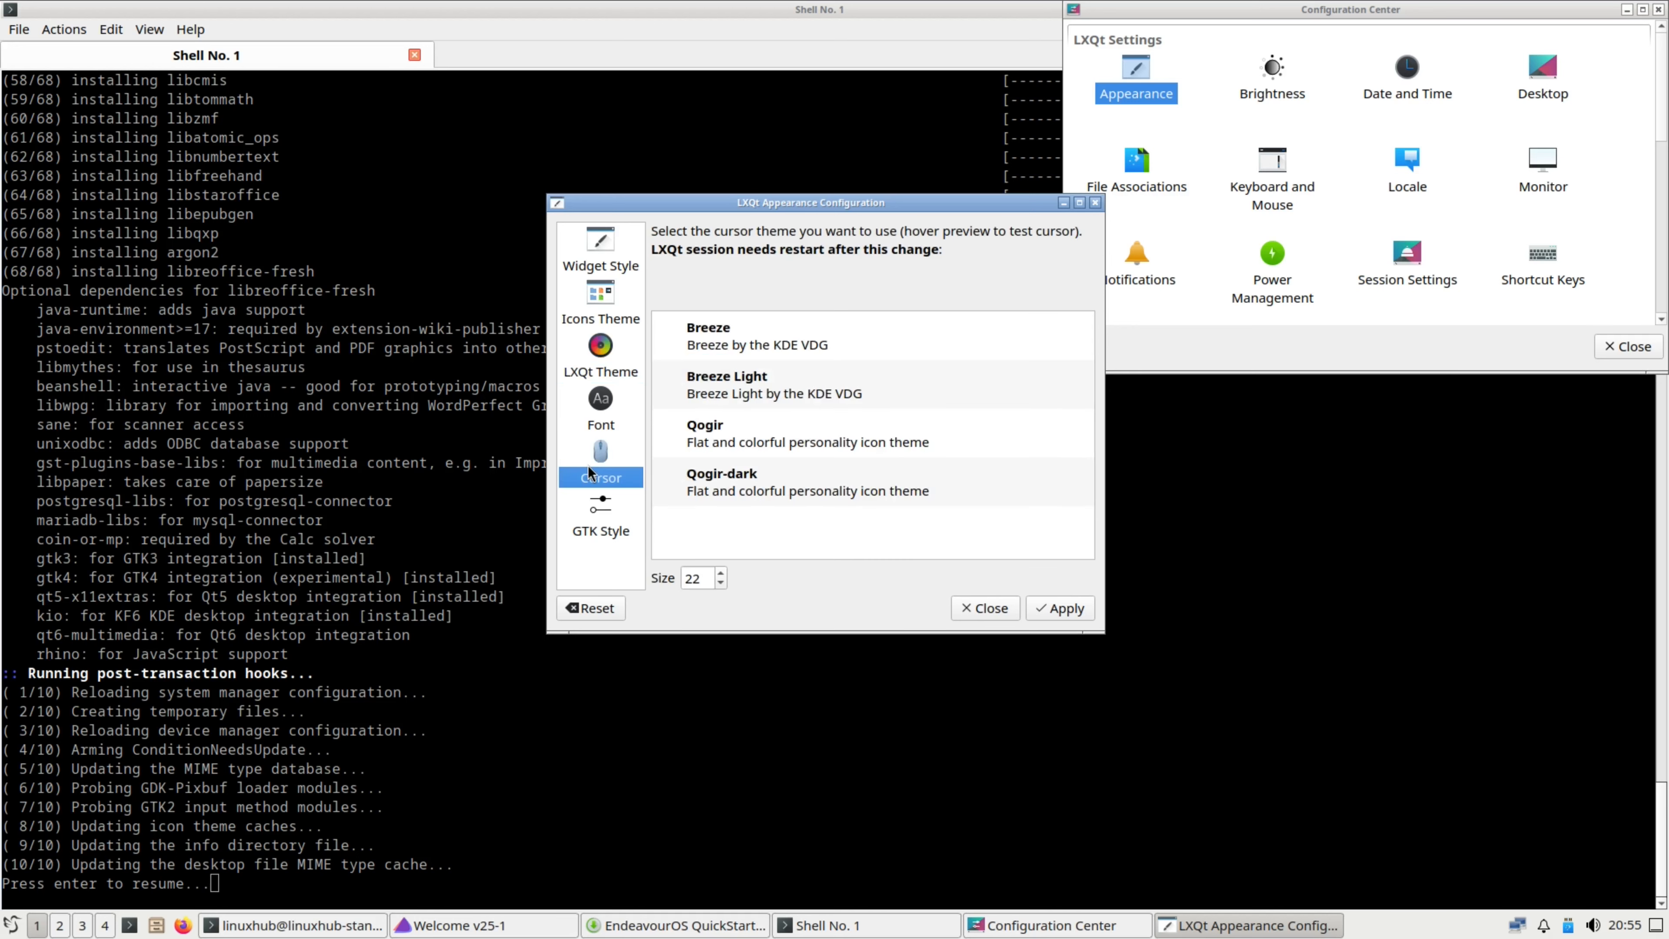
pyautogui.click(728, 337)
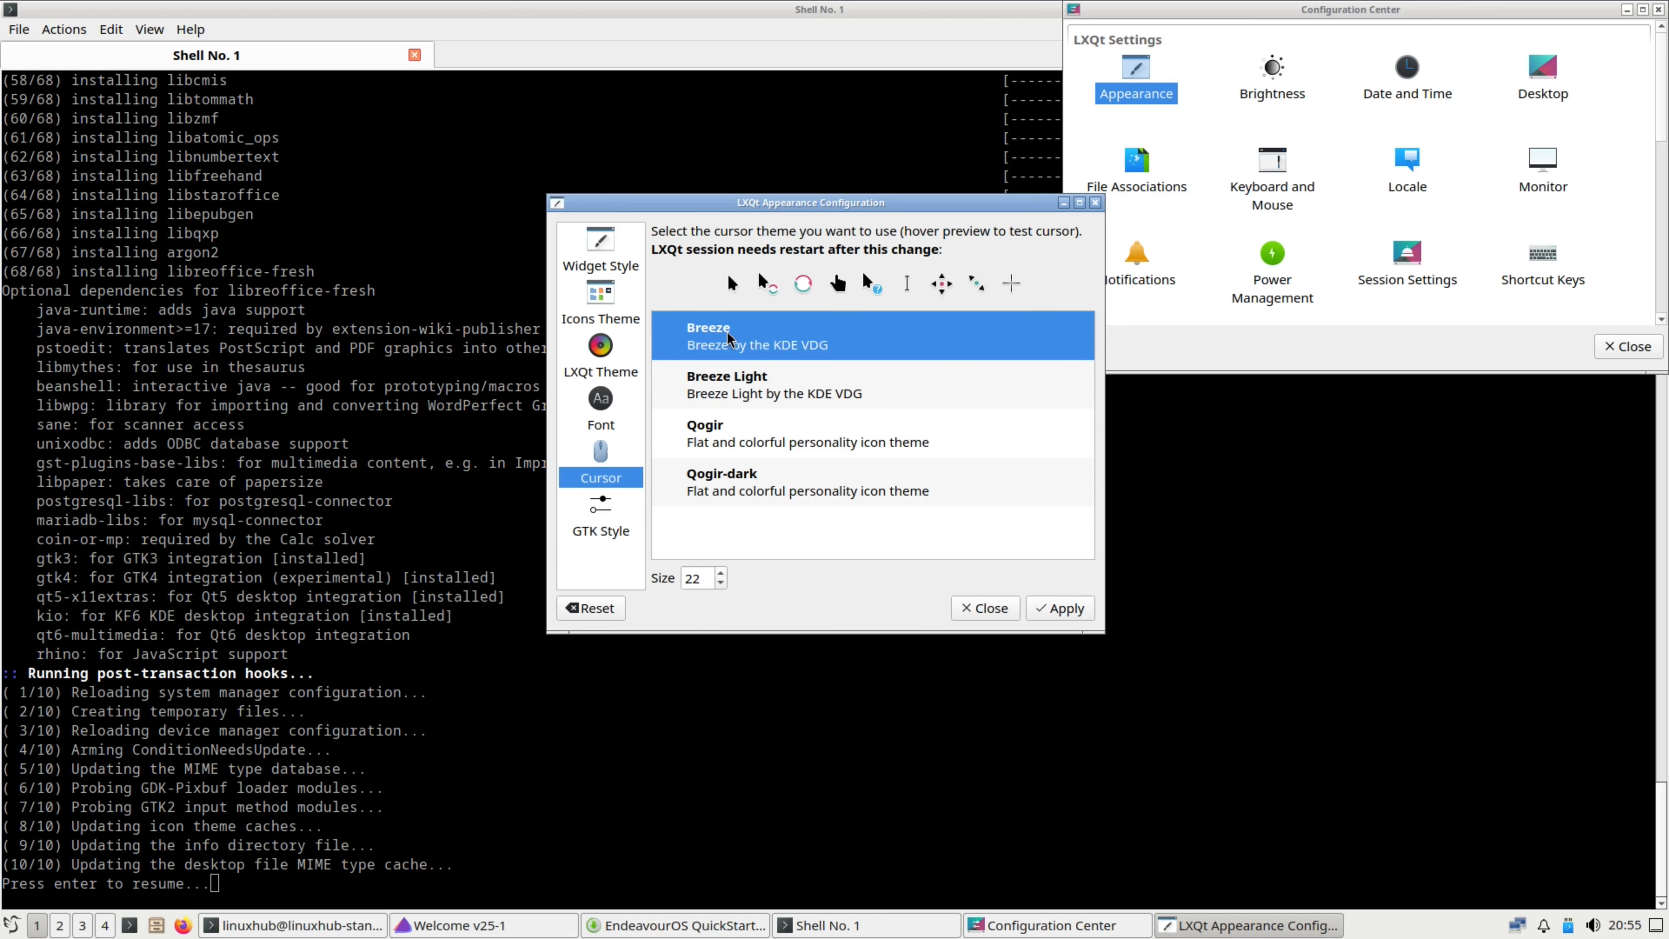
pyautogui.click(1049, 614)
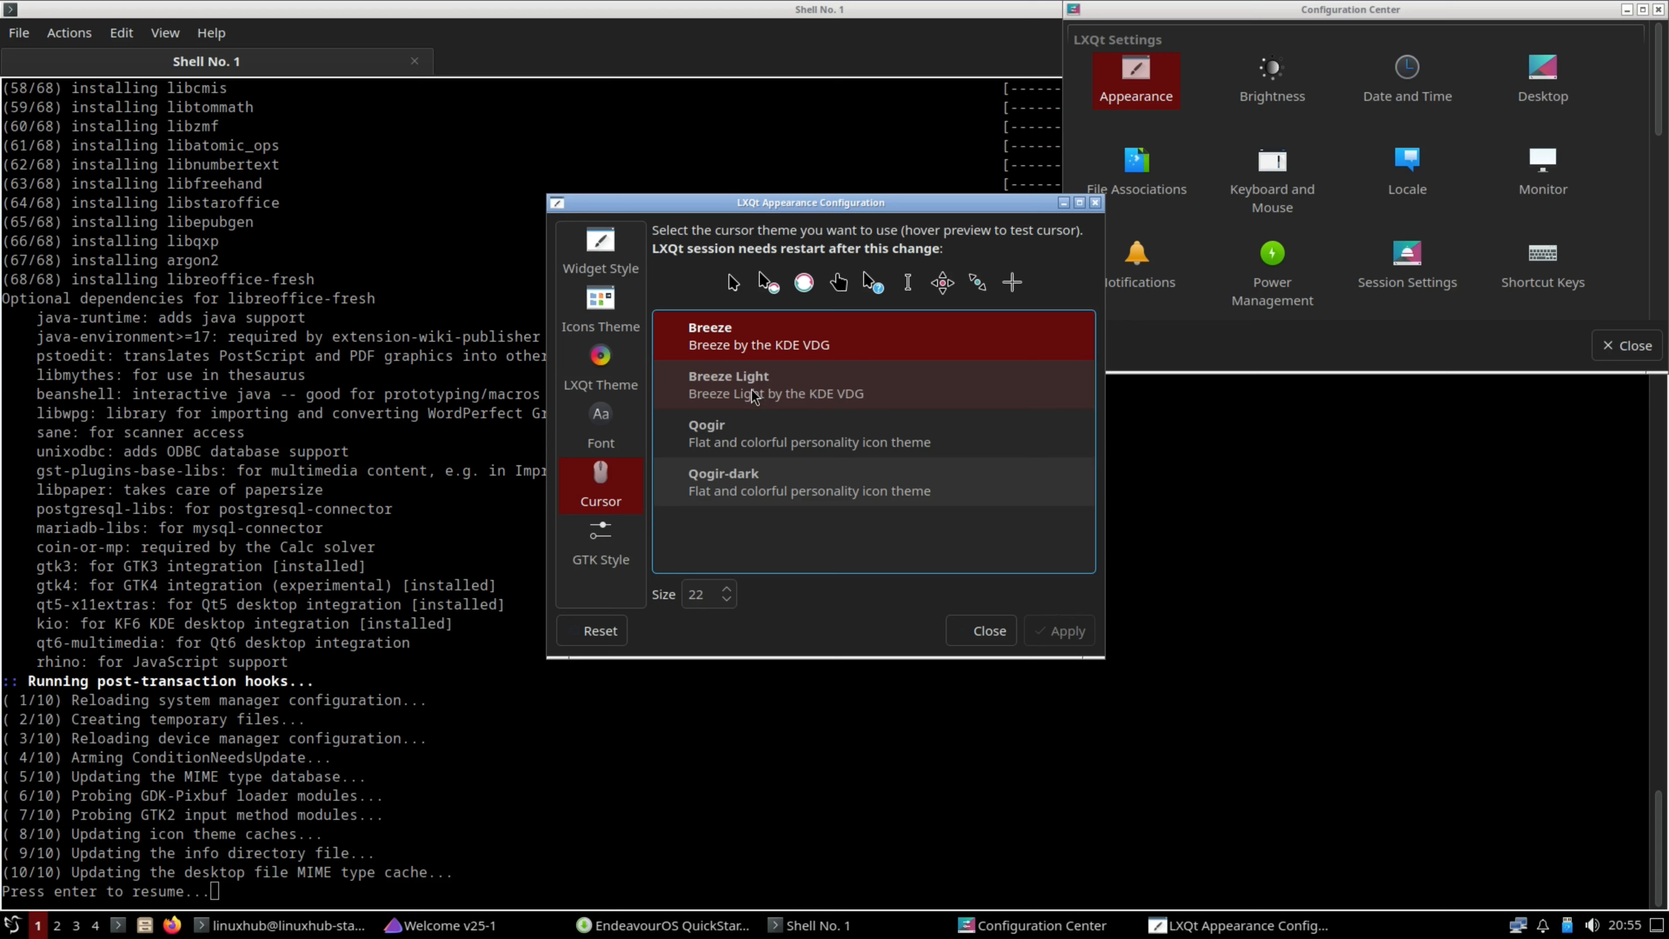
# - Look at the icon themes and try out the Frost and Leech LXQt themes by applying each in turn
pyautogui.click(591, 309)
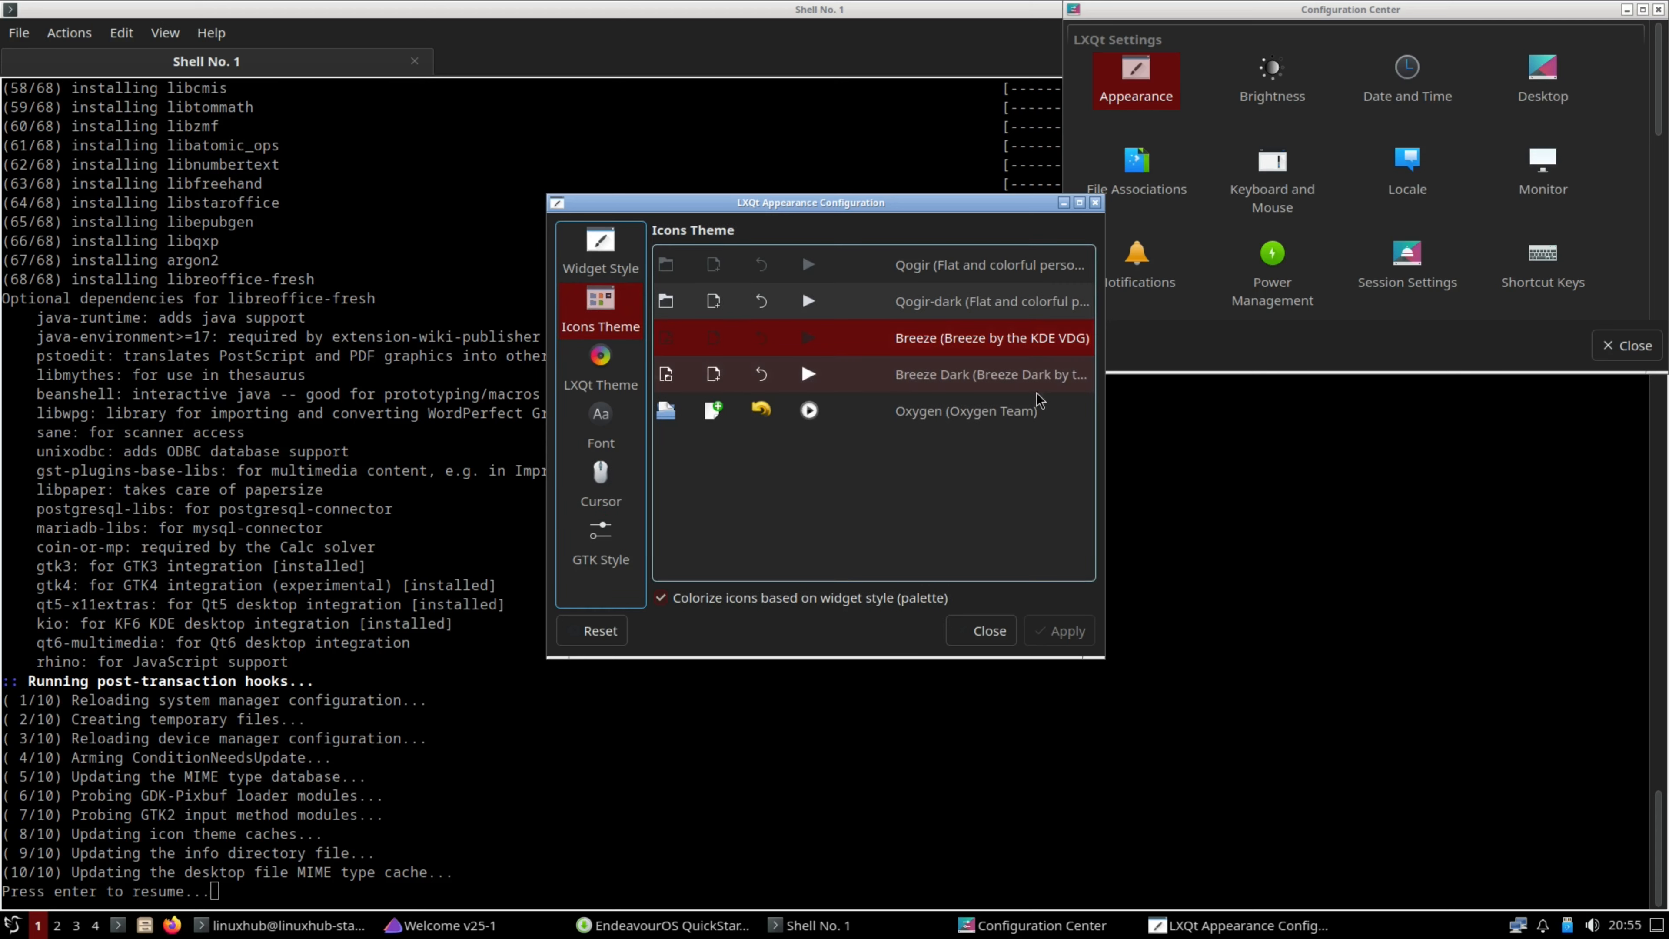
pyautogui.click(607, 359)
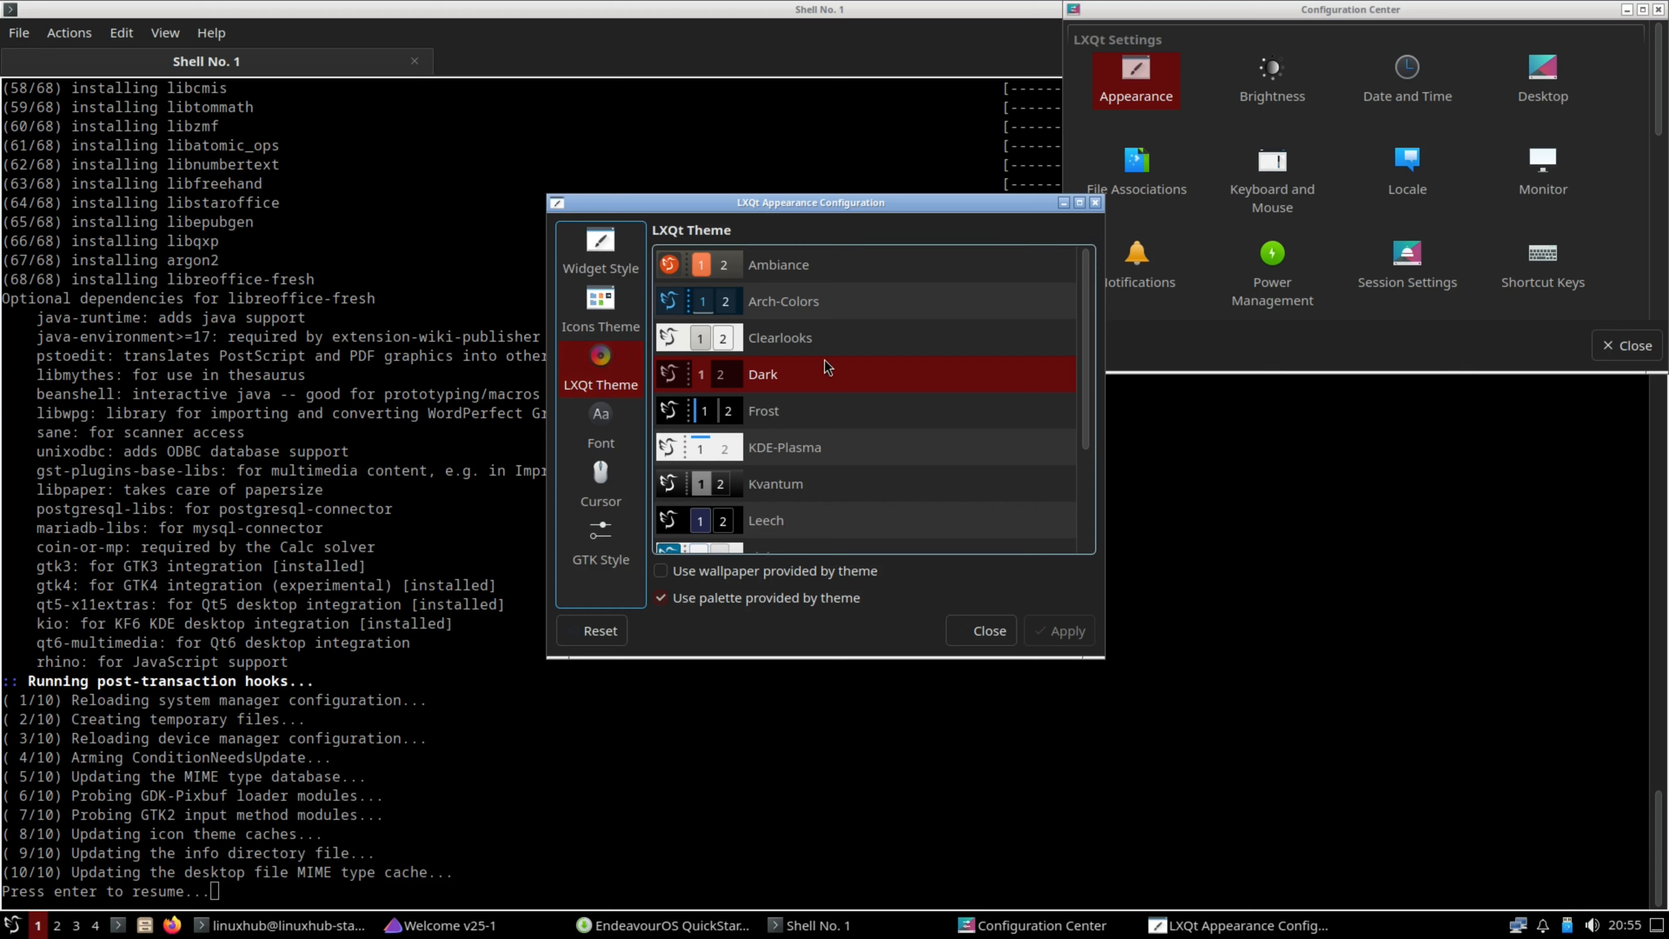
pyautogui.click(817, 413)
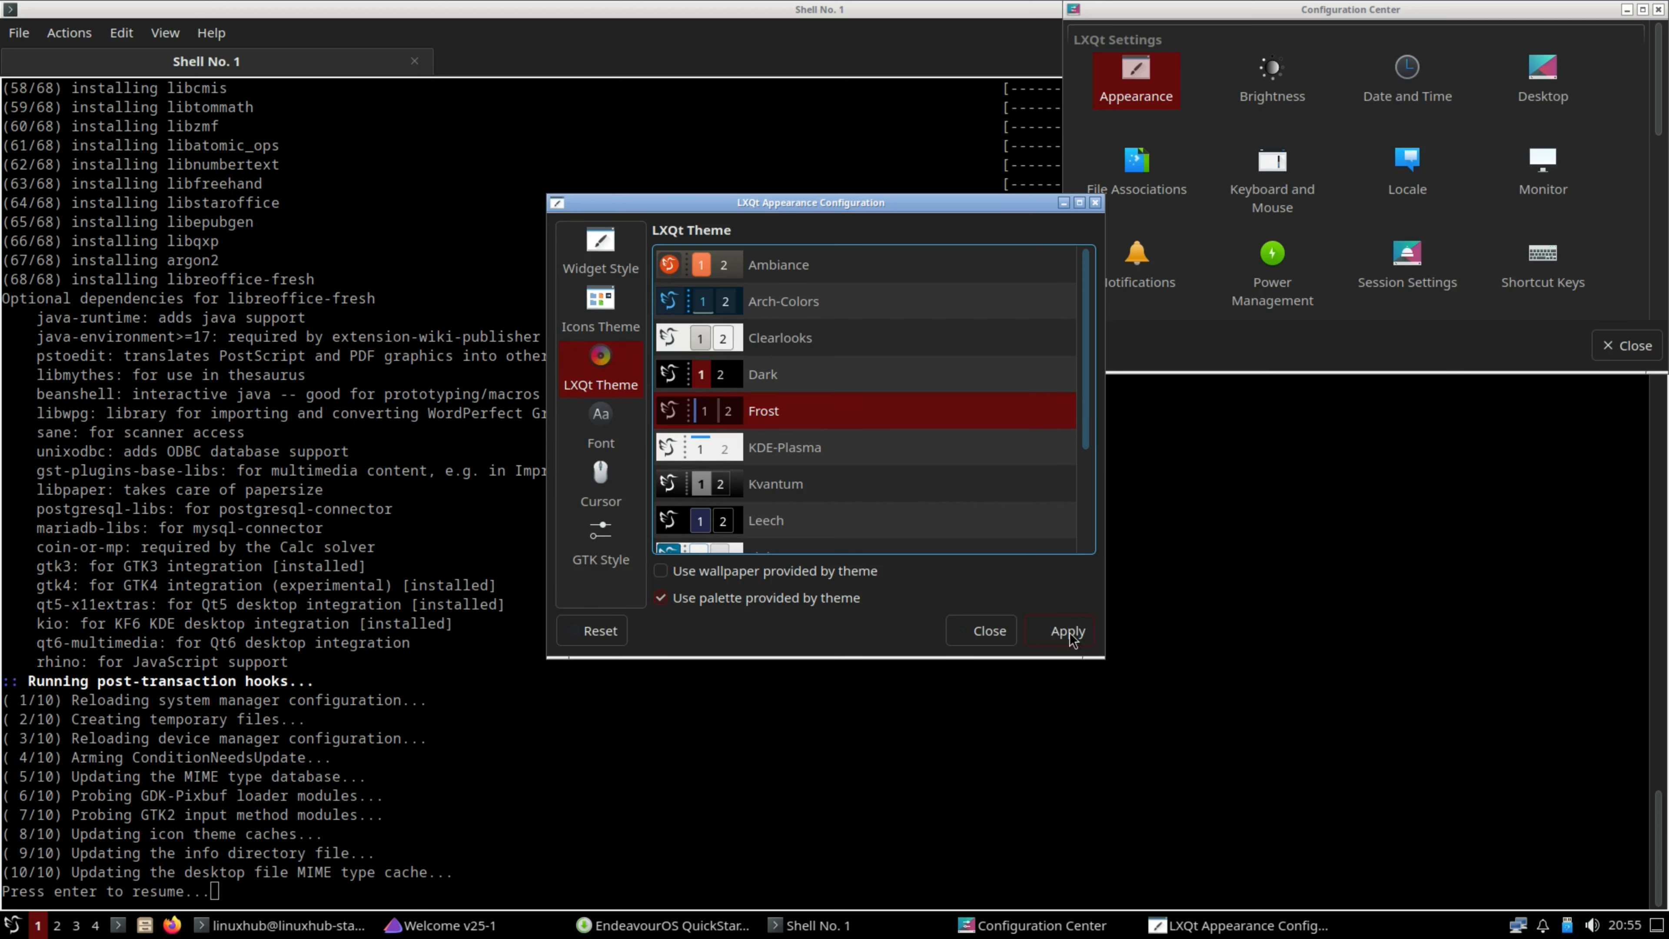
pyautogui.click(1051, 630)
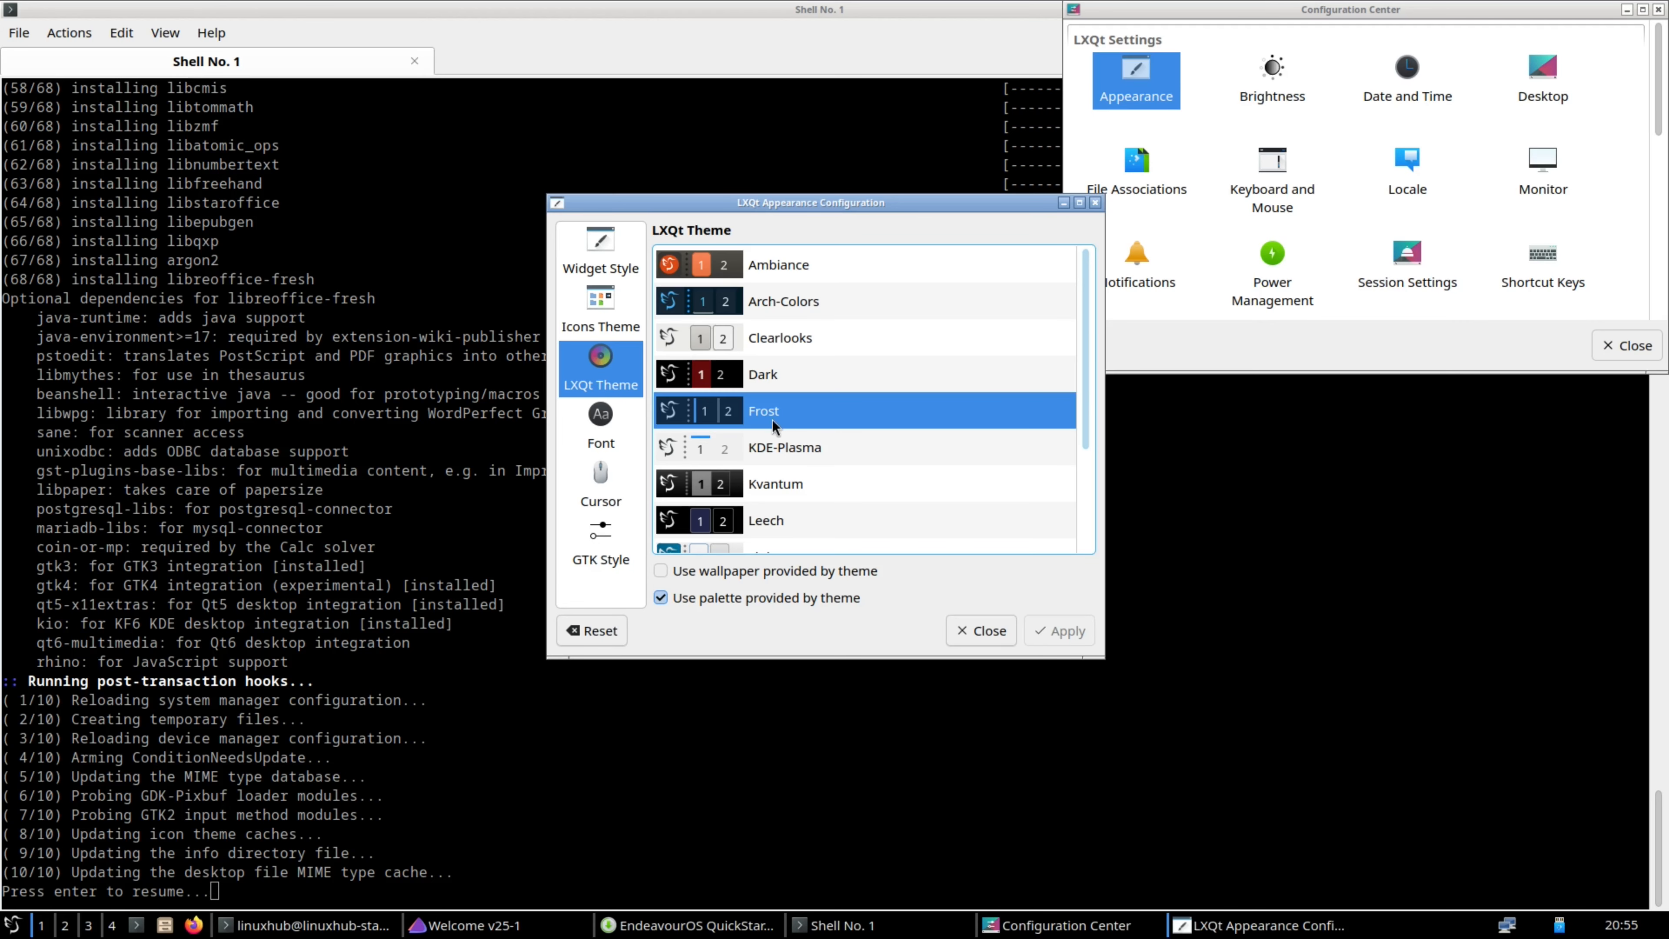
pyautogui.click(765, 523)
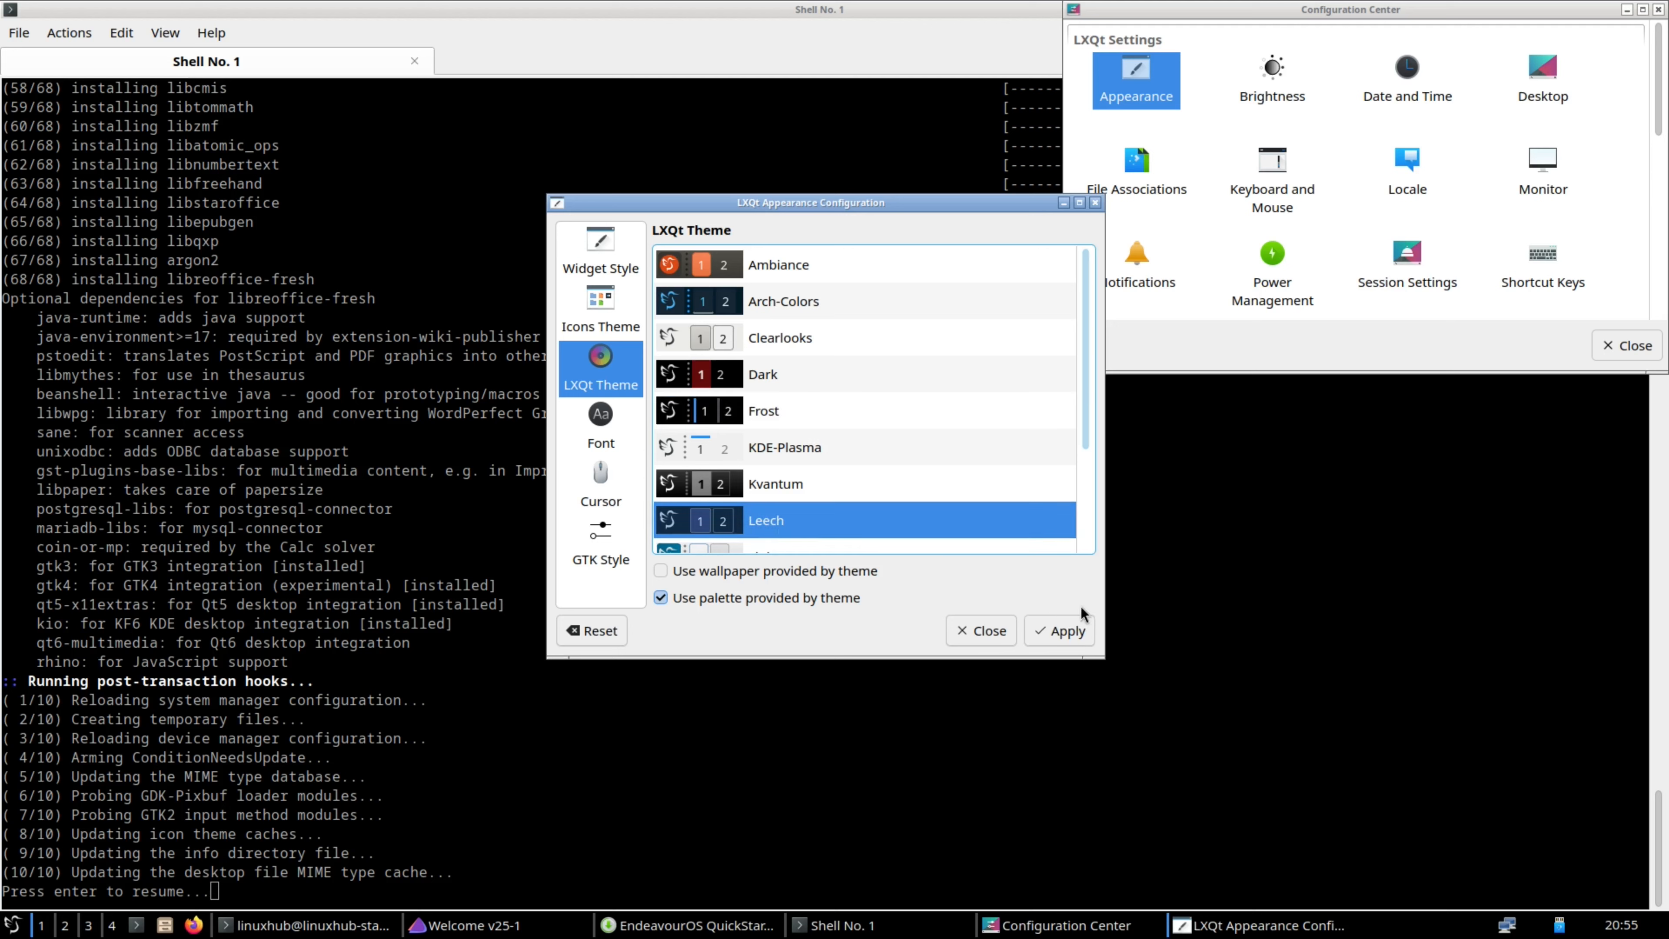
pyautogui.click(1058, 632)
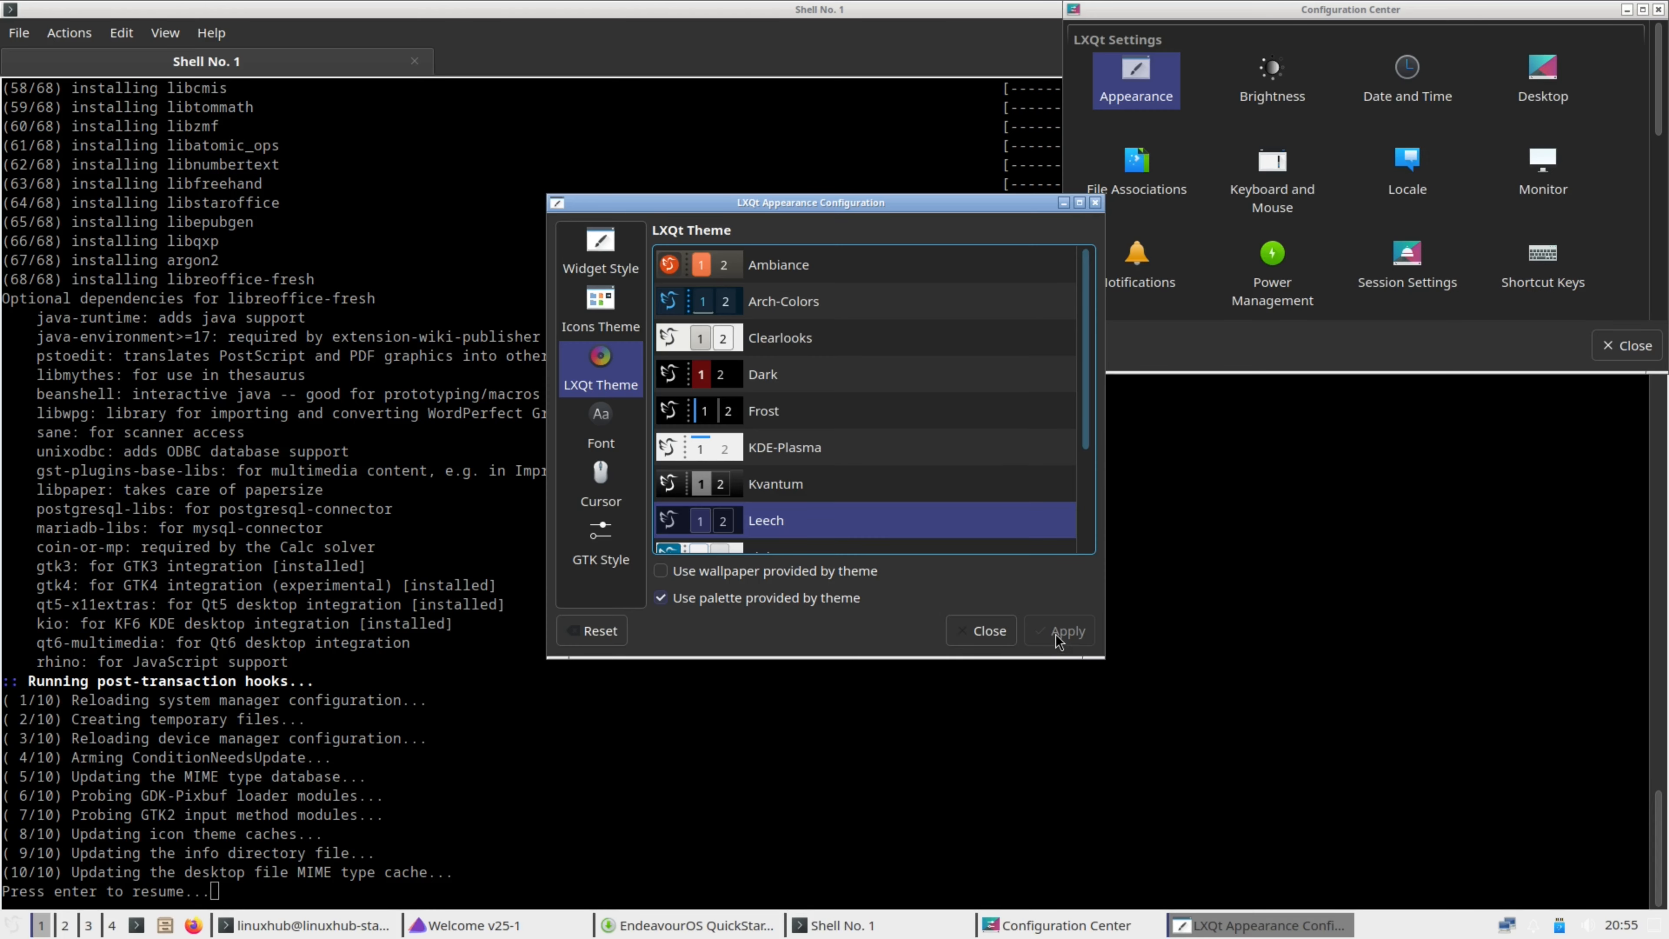
# - Apply the Kvantum LXQt theme and close the appearance configuration
pyautogui.click(836, 486)
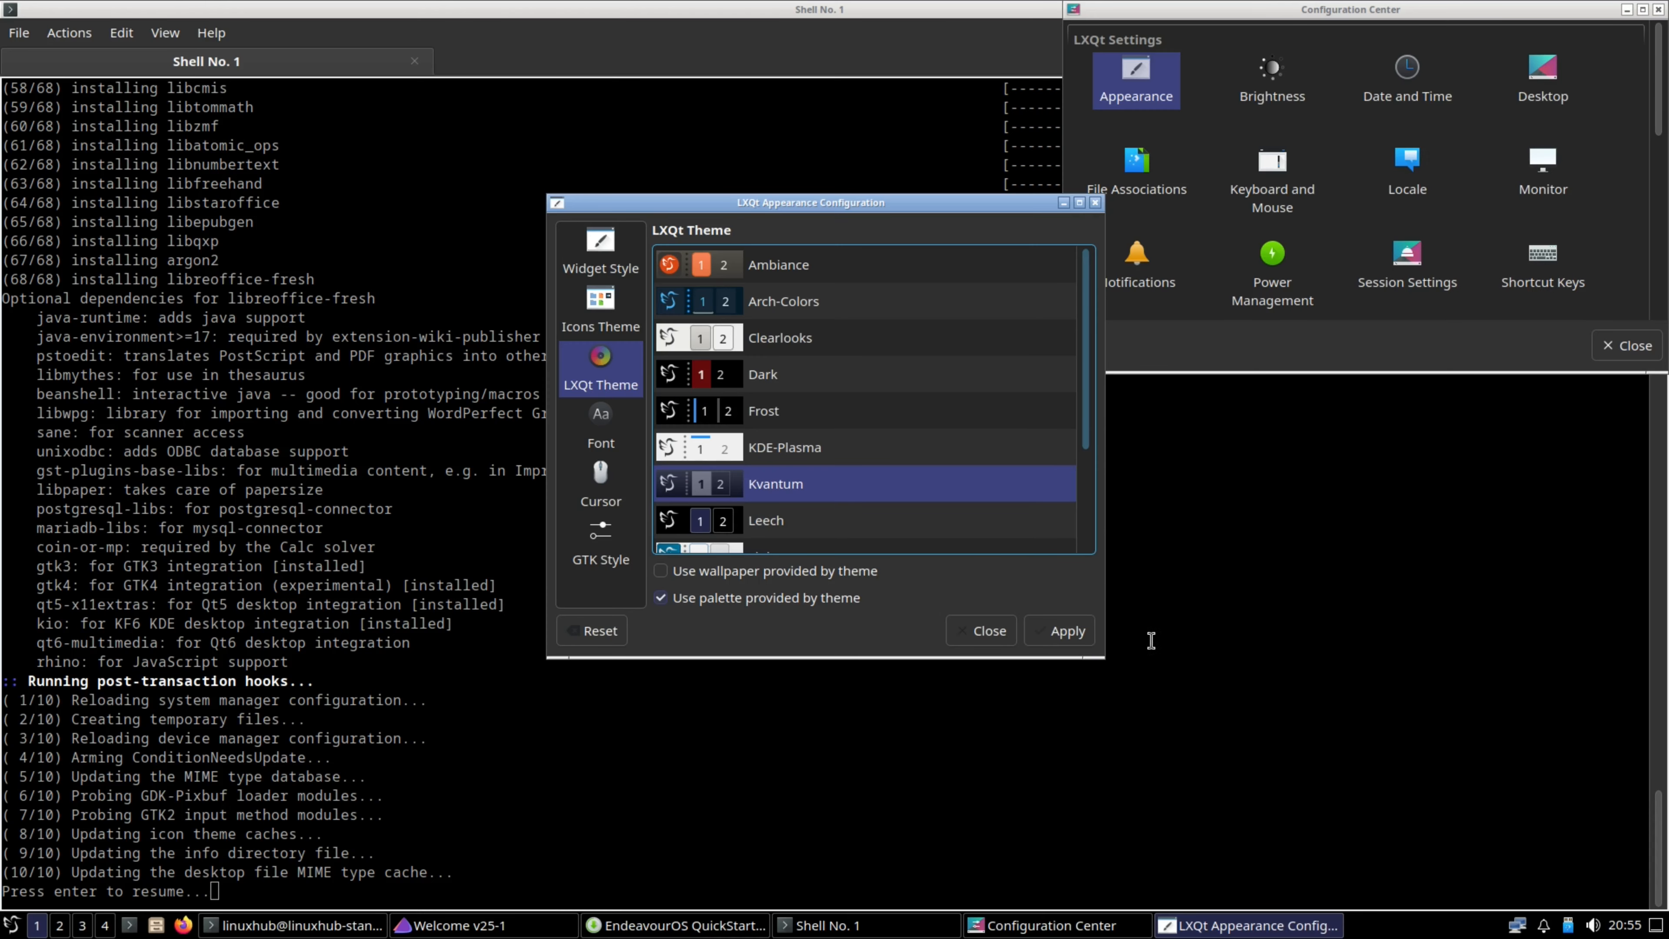
pyautogui.click(1064, 633)
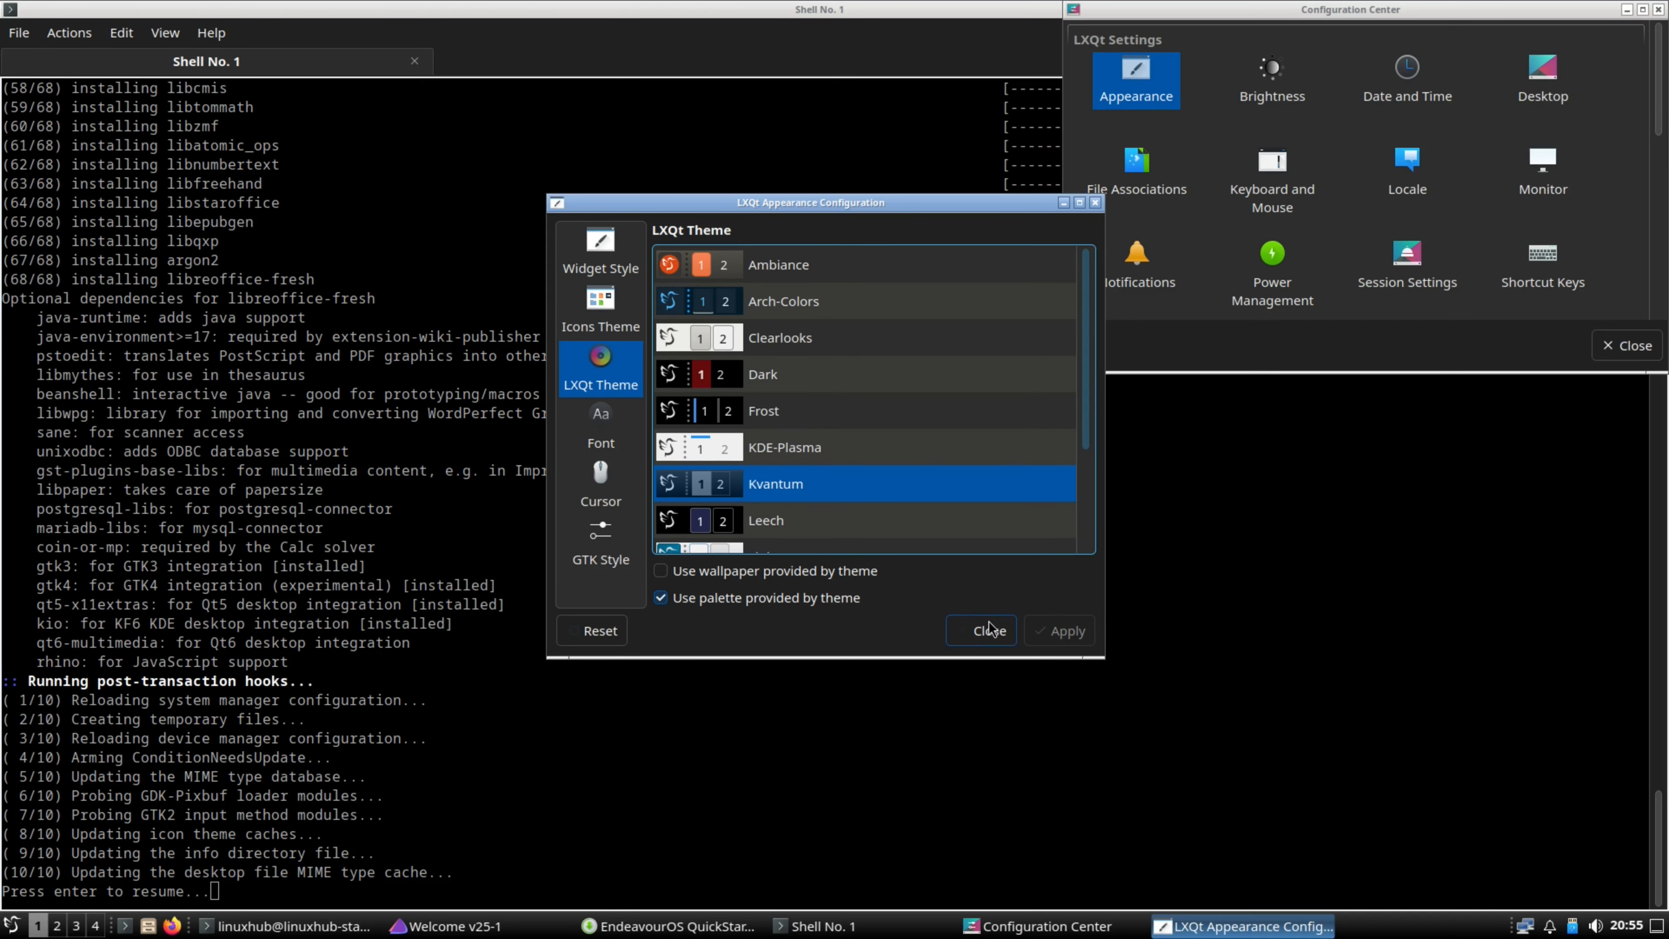
pyautogui.click(975, 630)
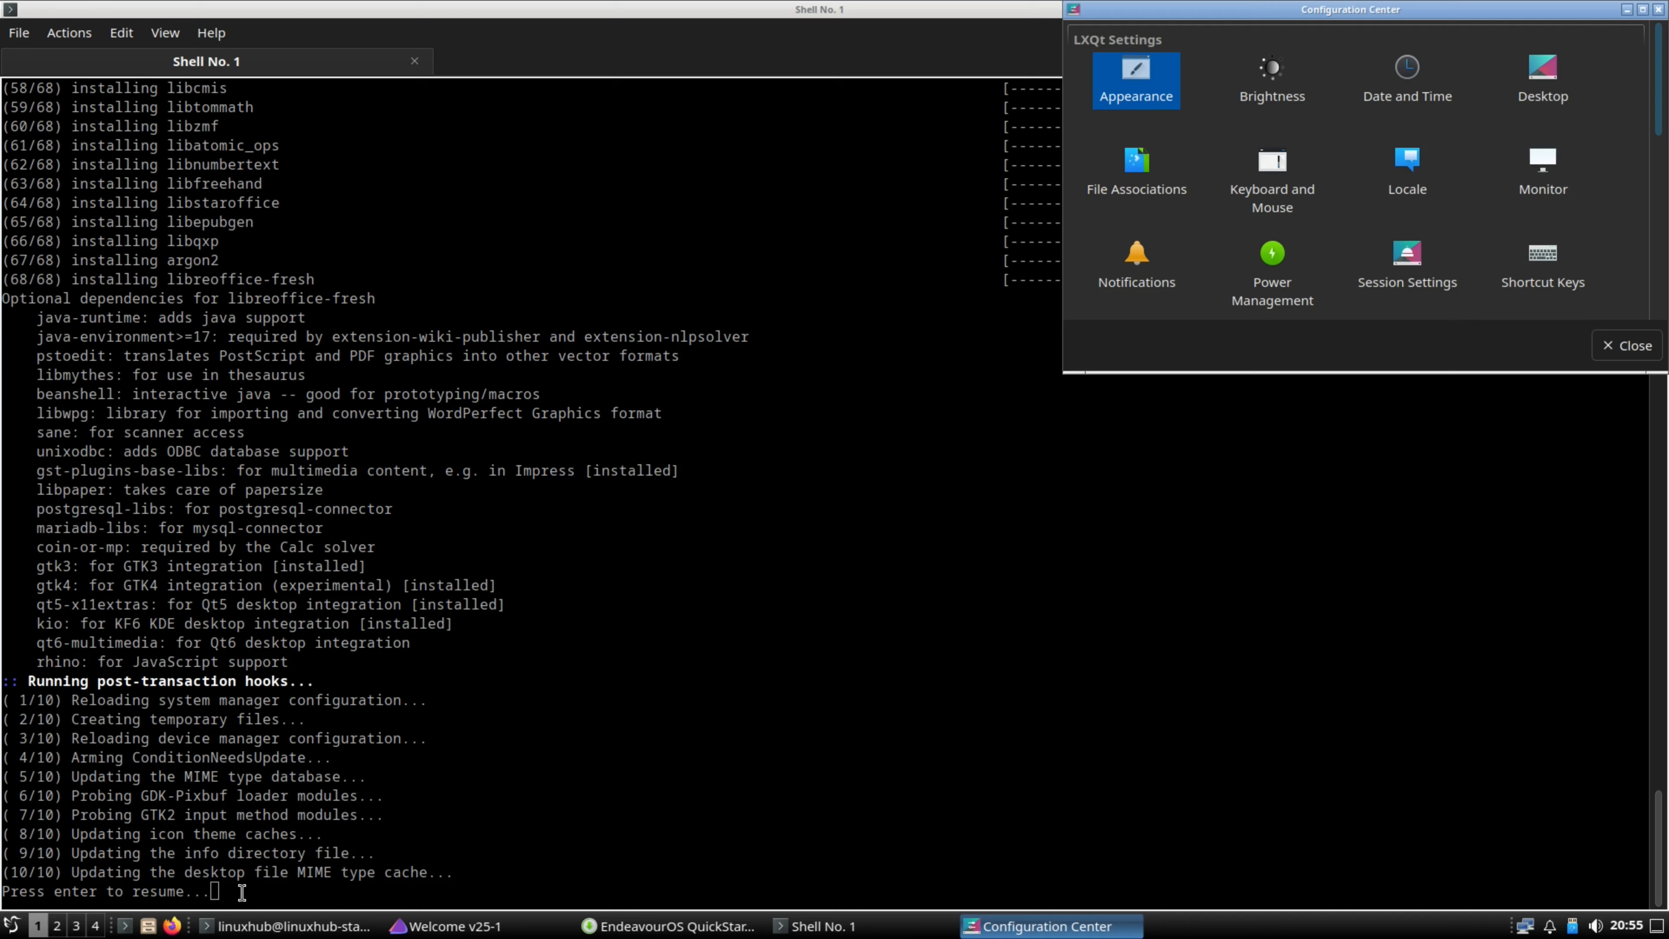
# - Resume the finished package installation in the terminal, and close the QuickStart Installer and the Configuration Center
pyautogui.click(225, 892)
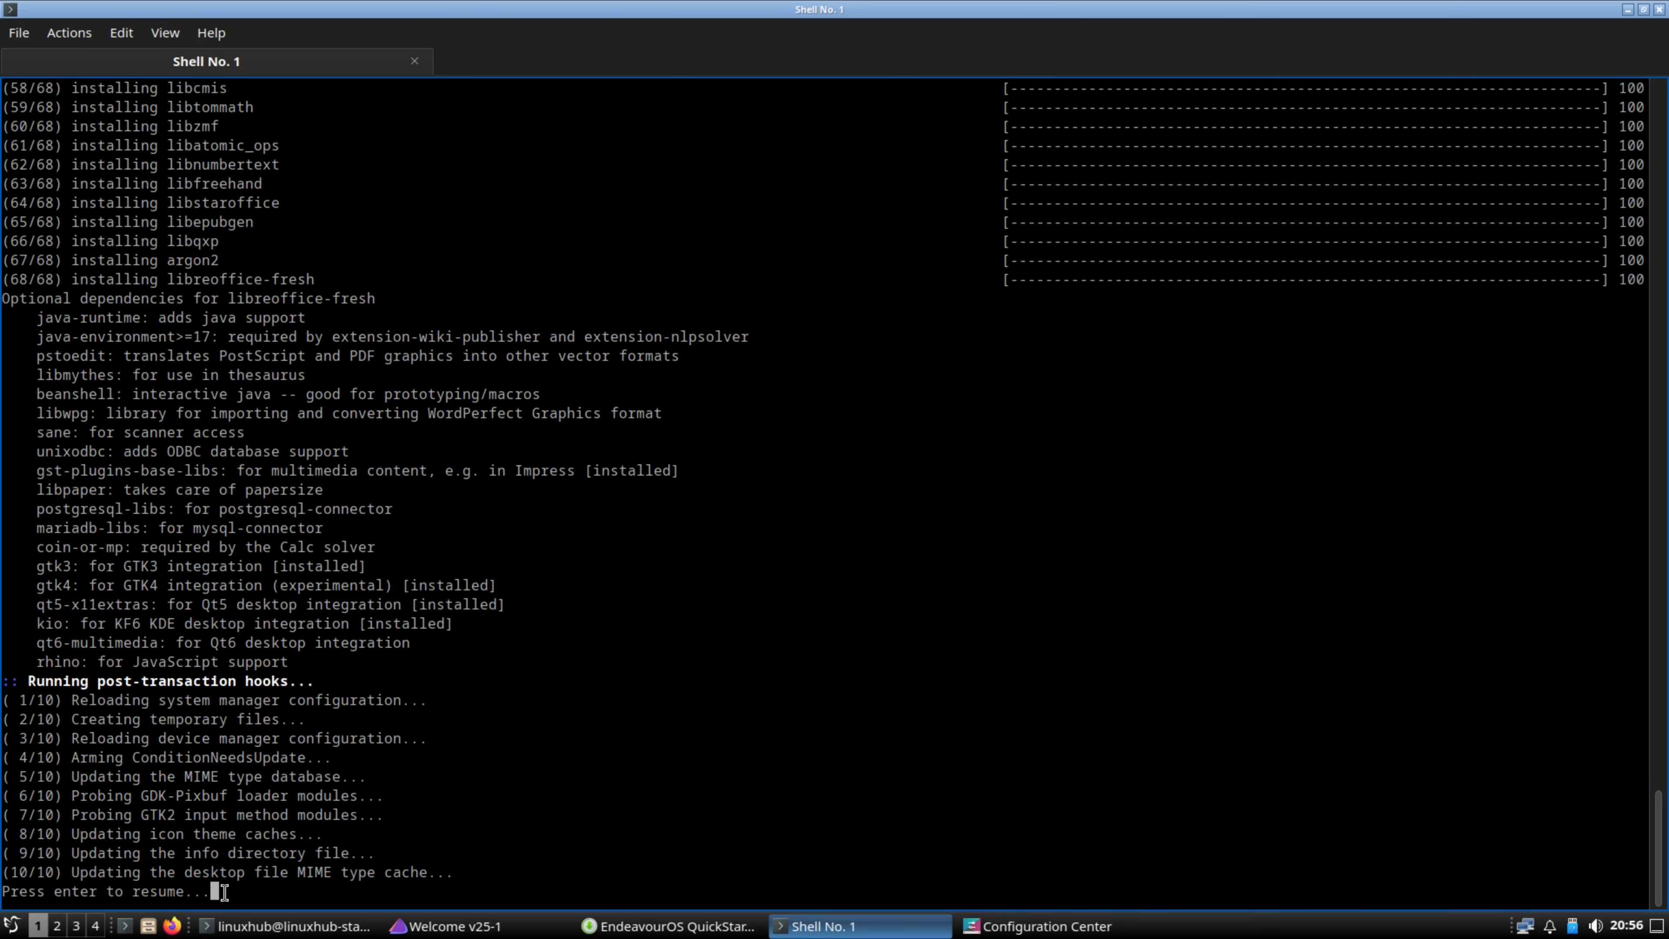
pyautogui.press('Return')
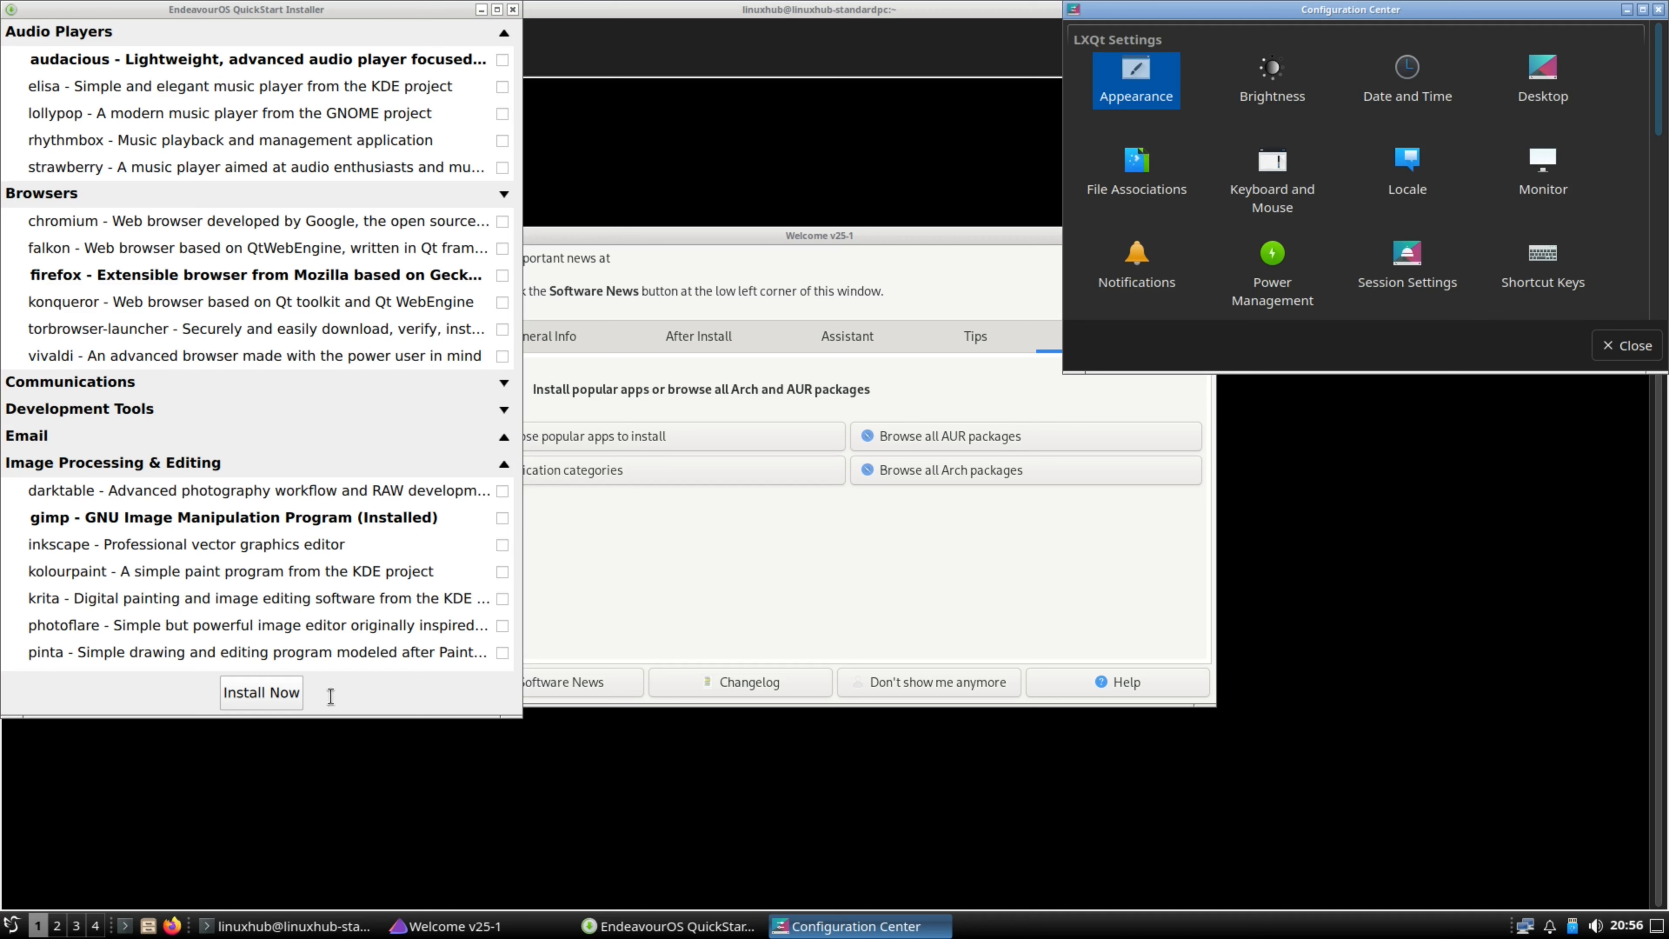
pyautogui.click(512, 10)
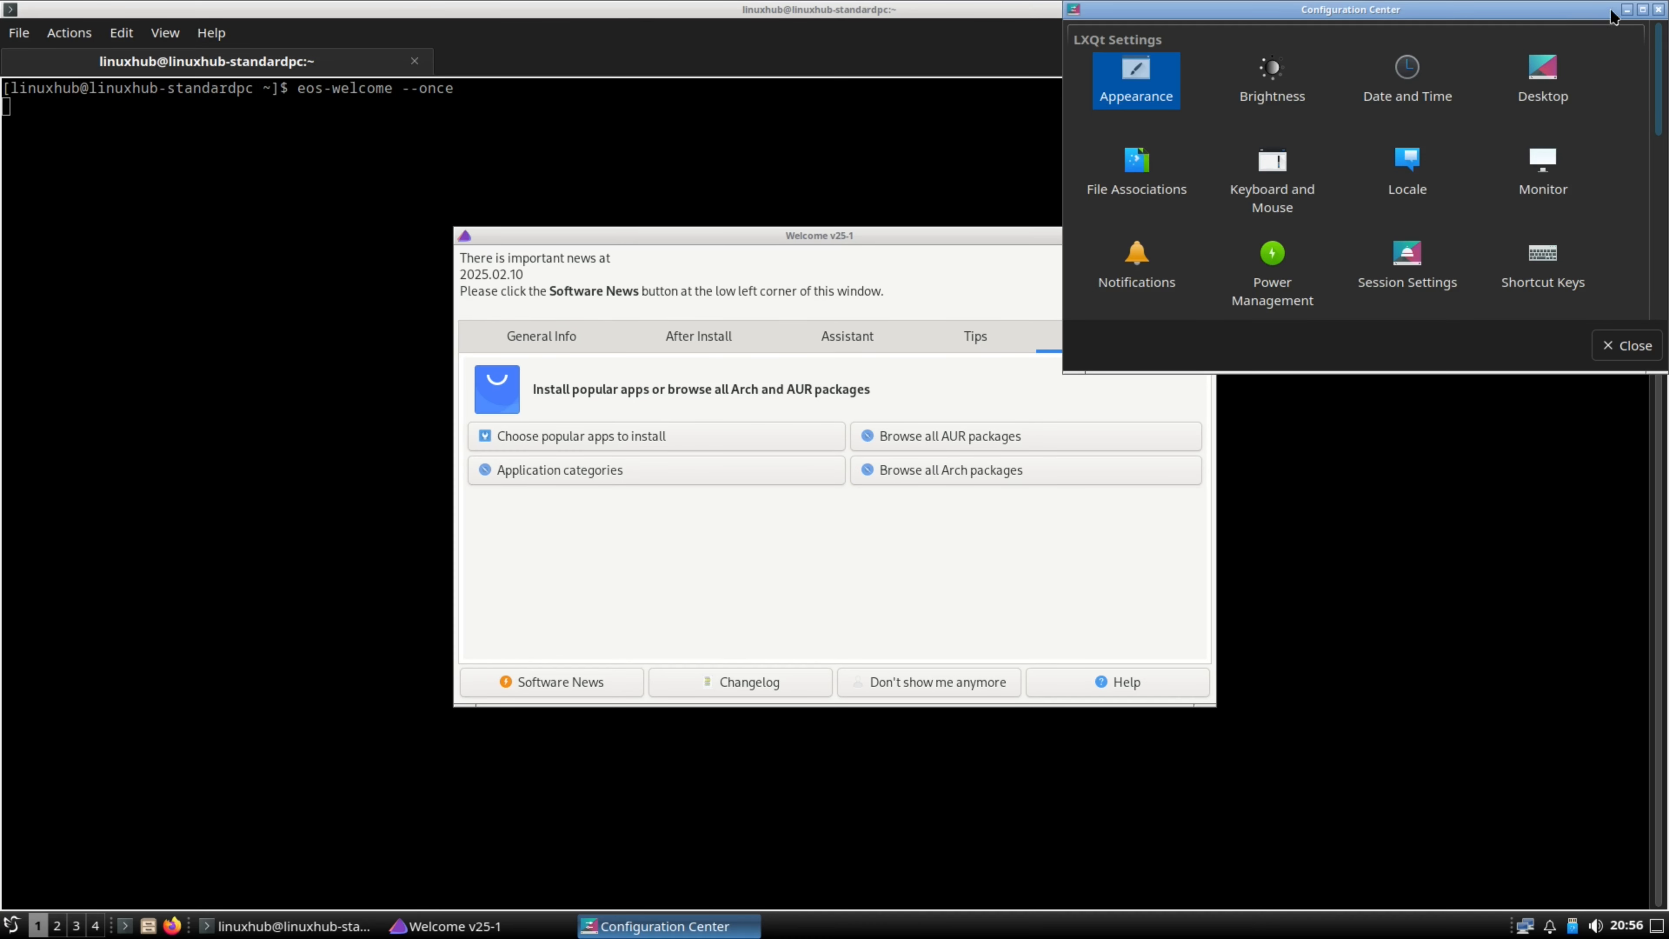
pyautogui.click(1659, 10)
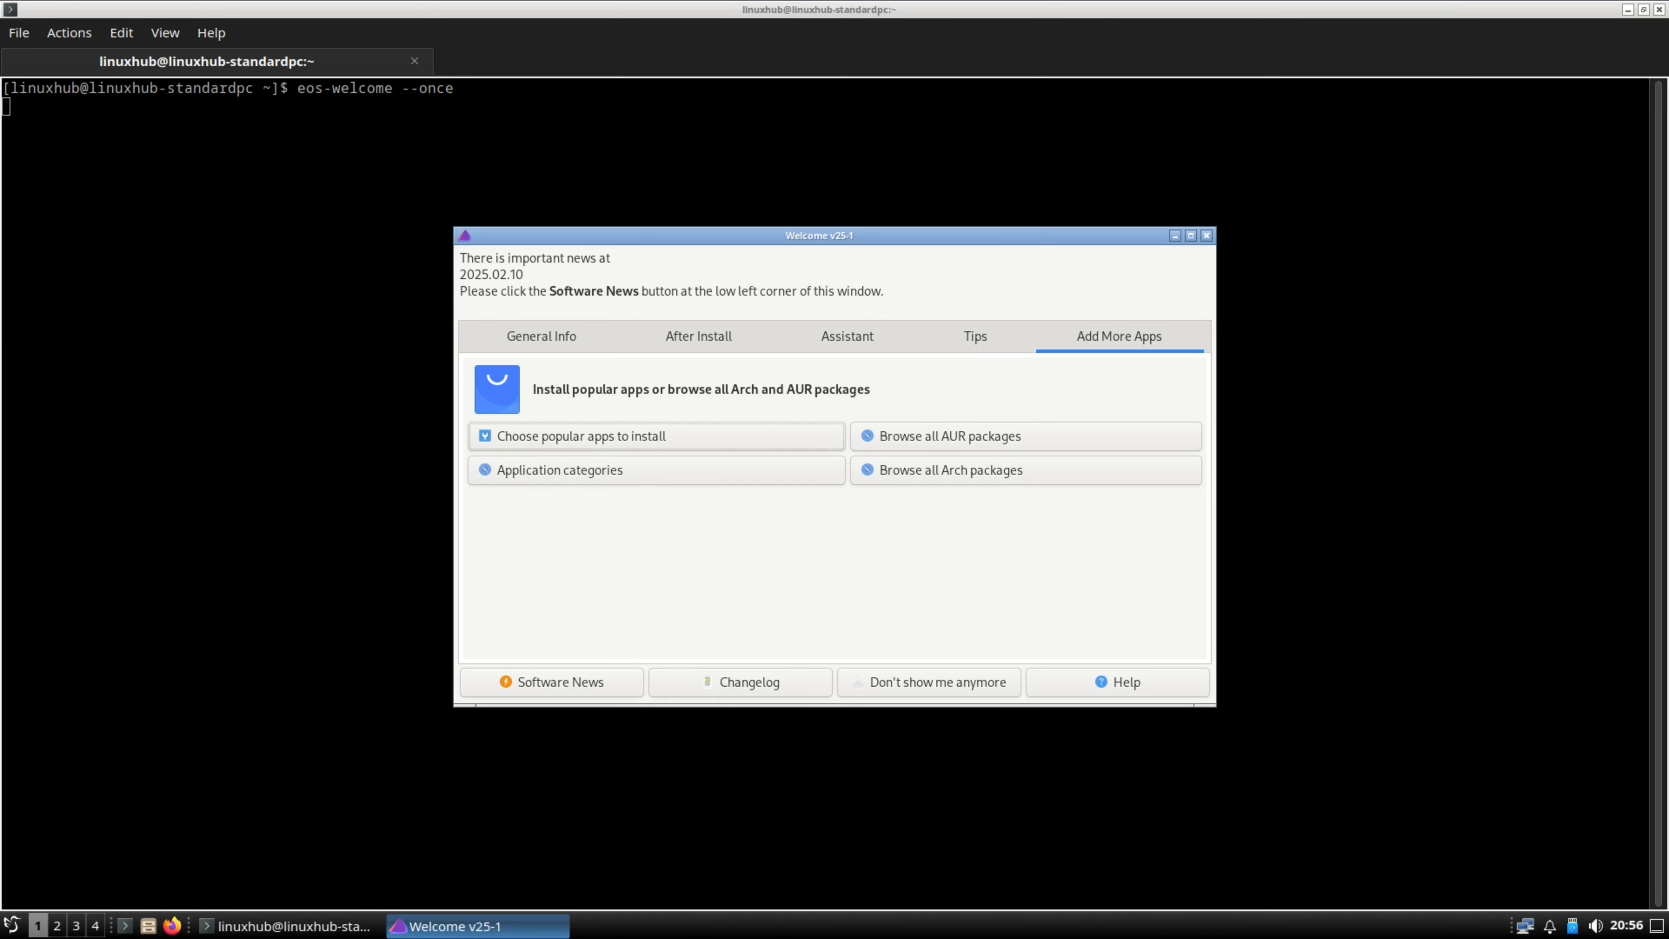
# - Check the Office, Graphics, Sound & Video and All Applications categories of the application launcher for the newly installed programs
pyautogui.click(13, 926)
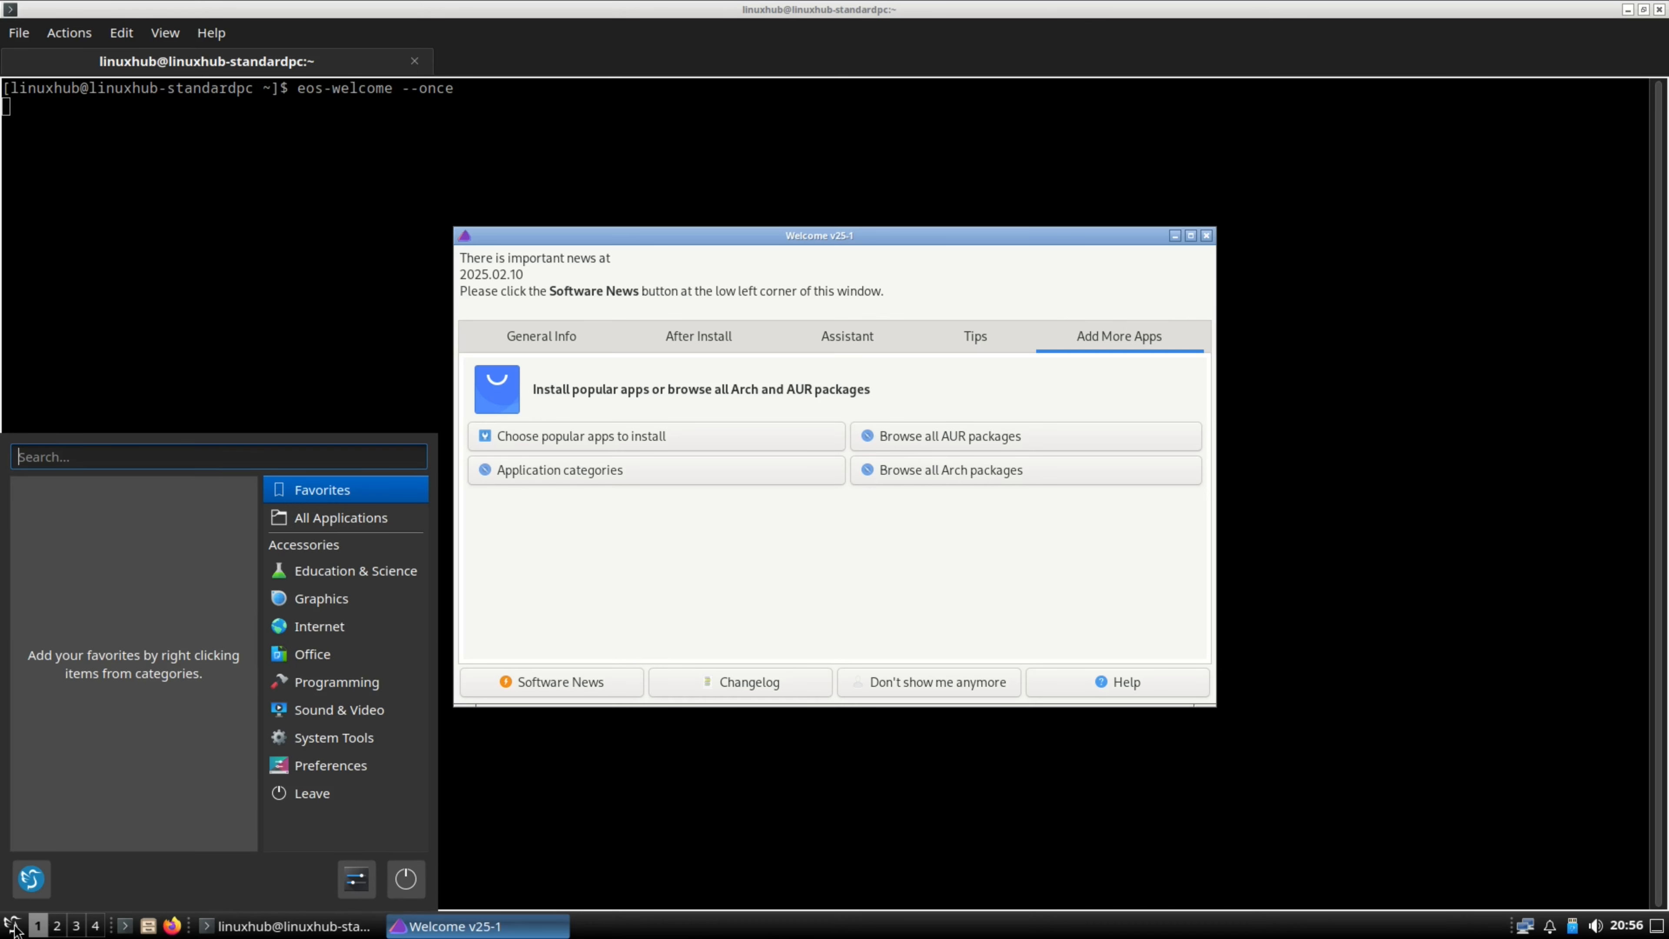
pyautogui.click(372, 649)
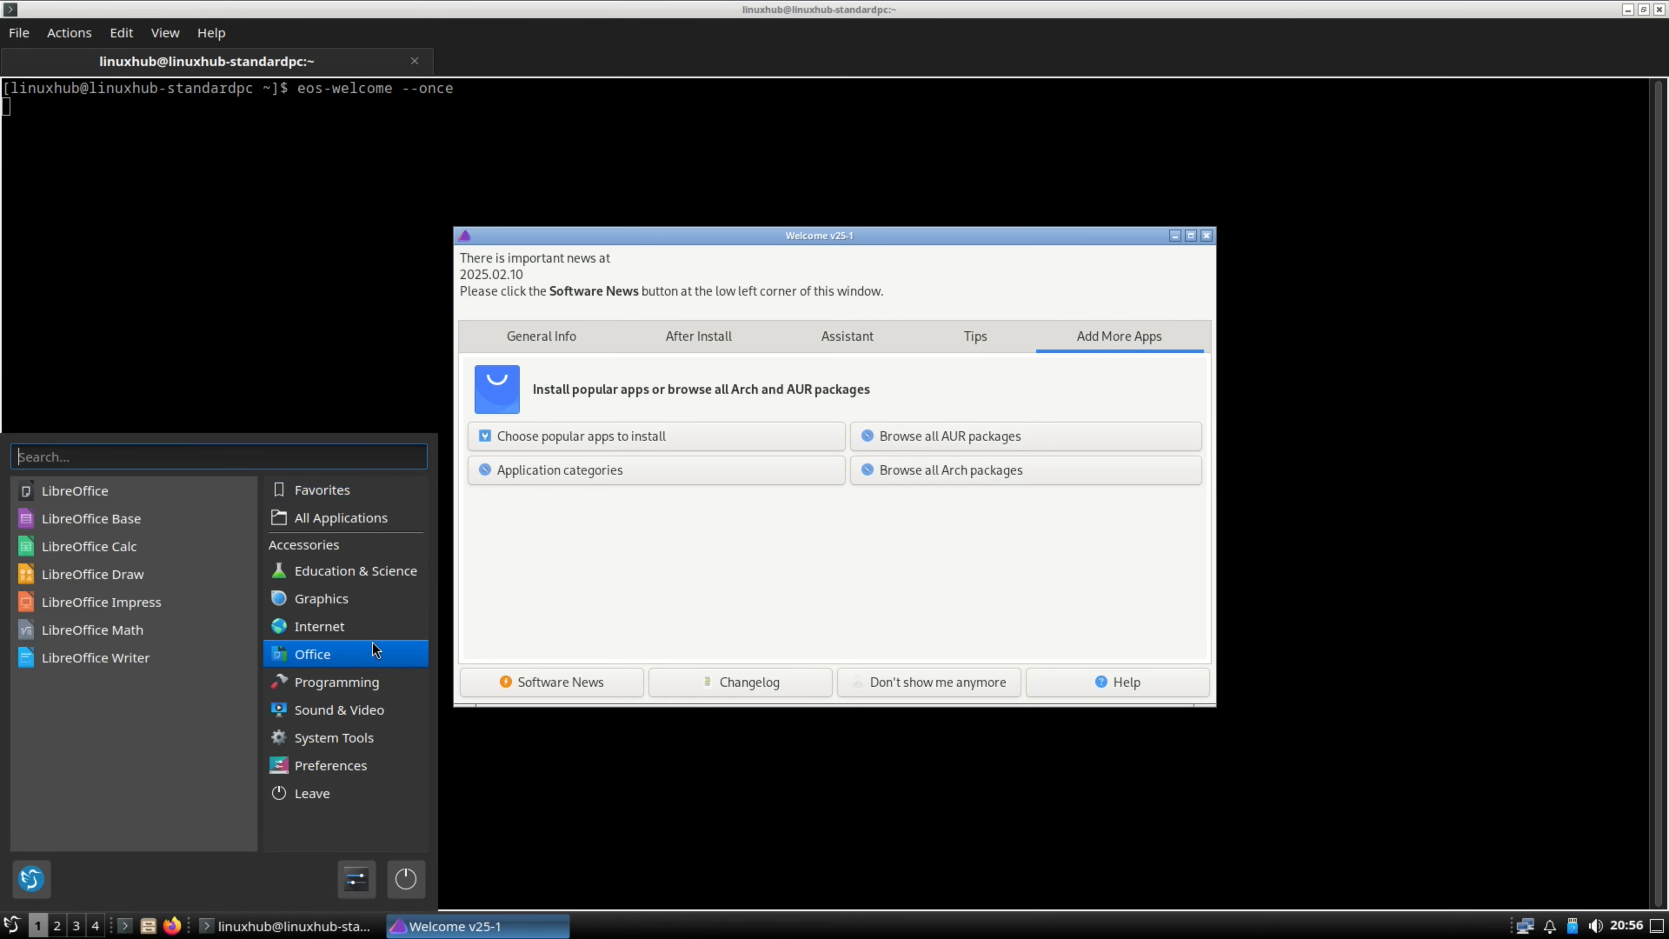
pyautogui.click(326, 710)
pyautogui.click(307, 650)
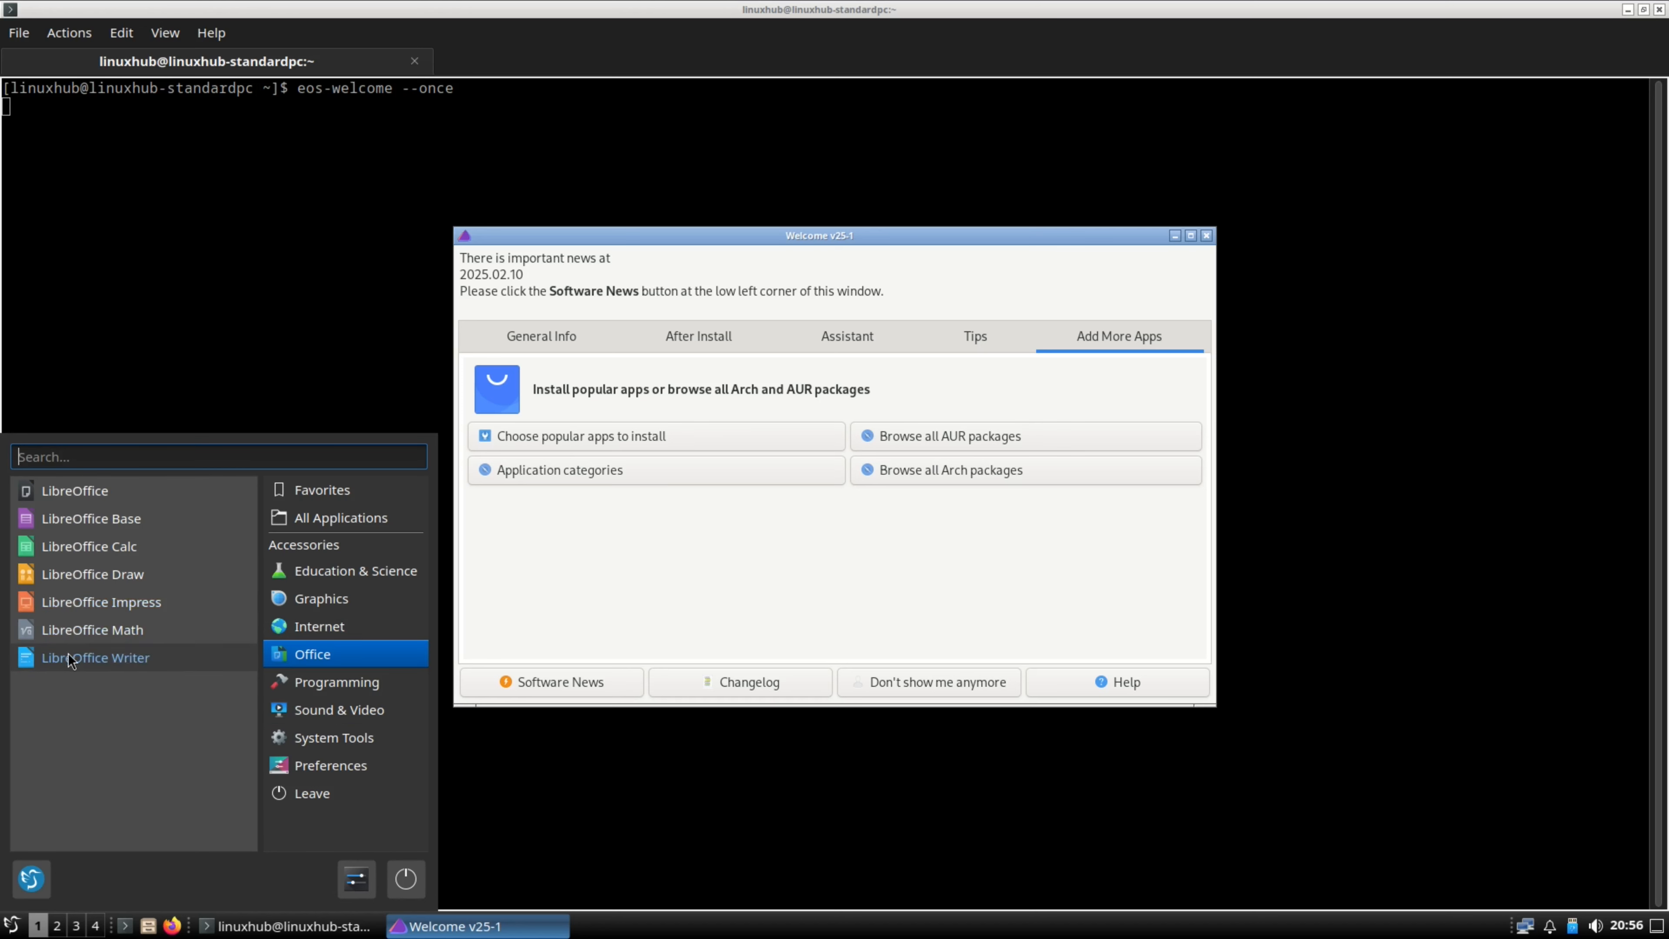
pyautogui.click(326, 599)
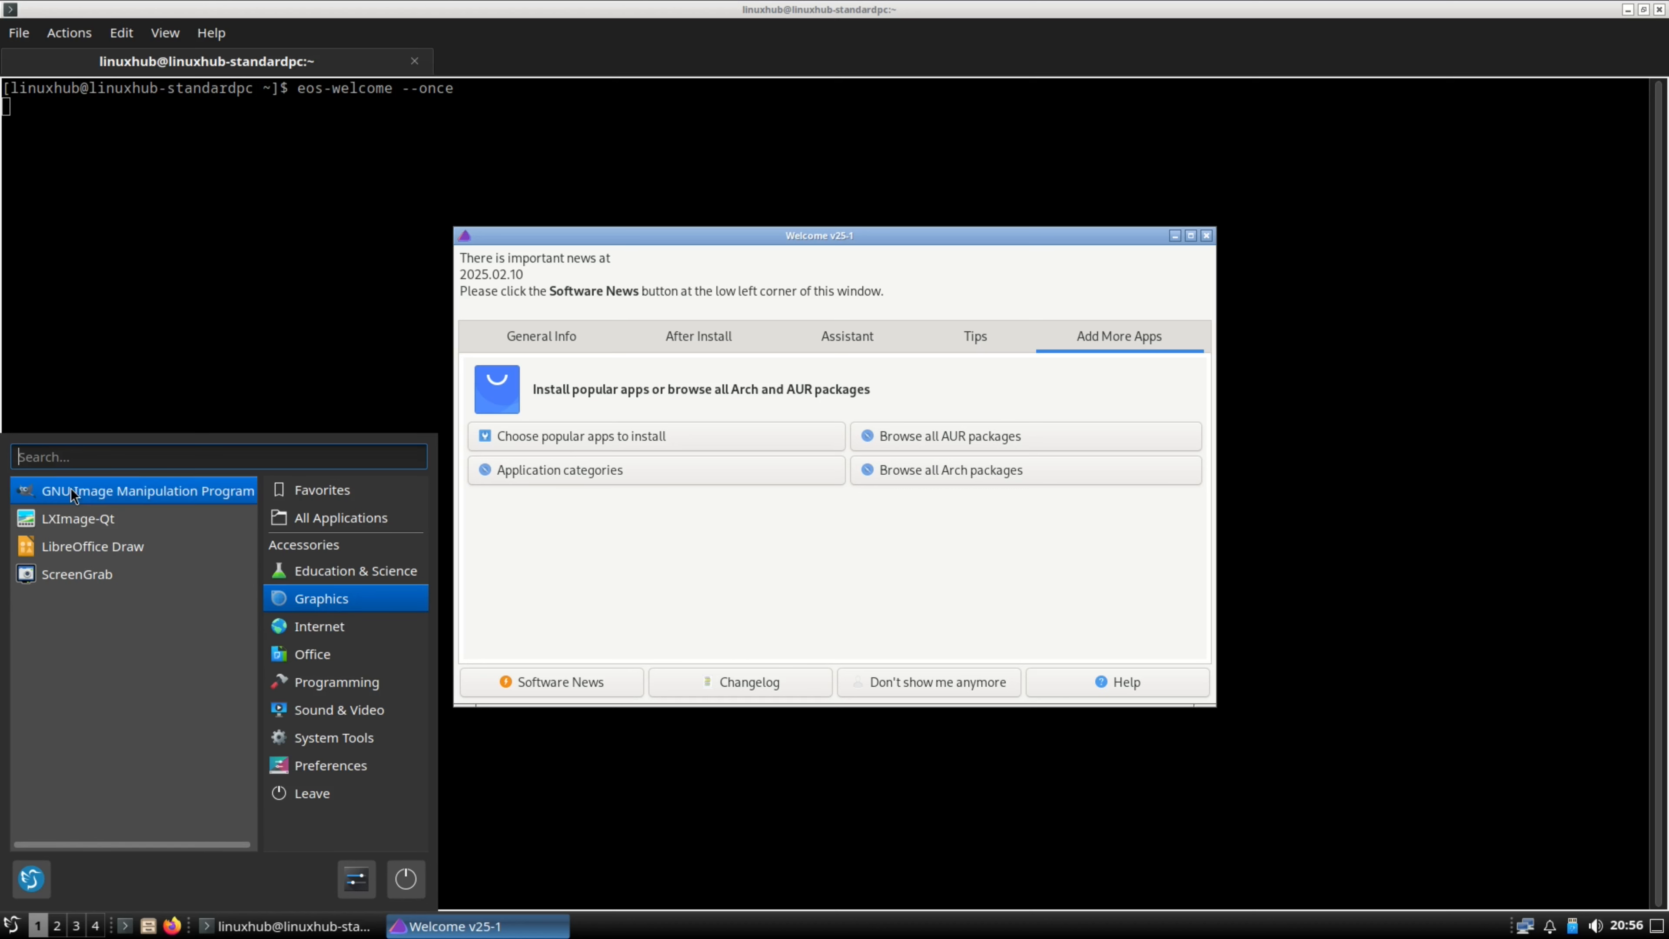
pyautogui.click(313, 714)
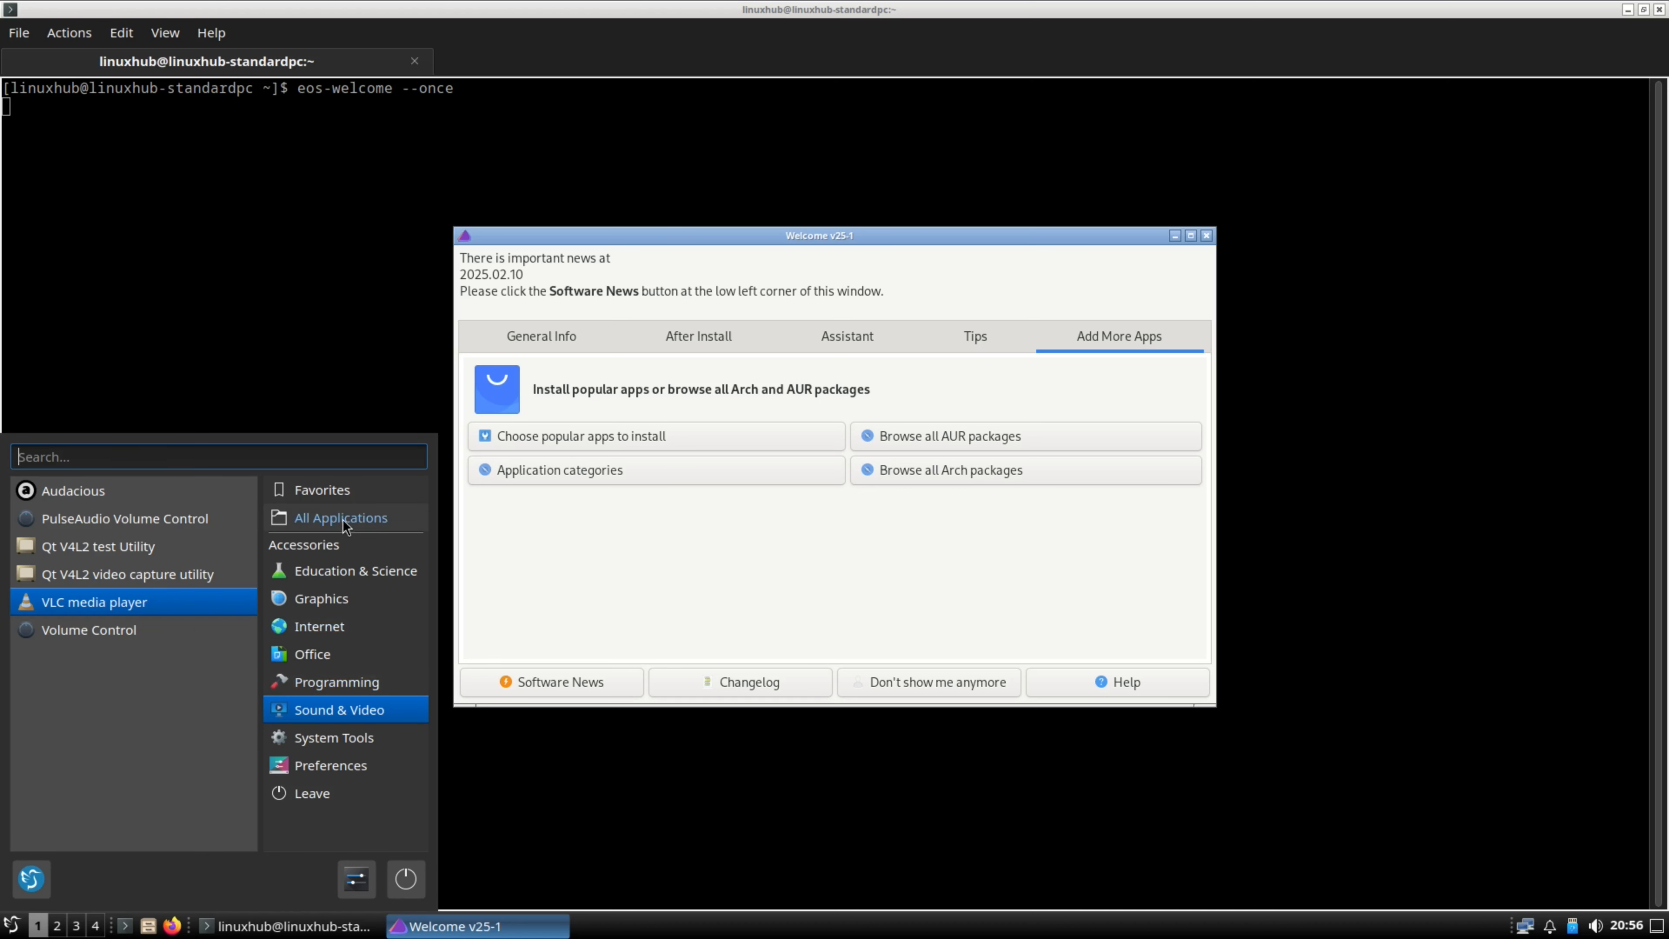
pyautogui.click(304, 544)
pyautogui.click(323, 520)
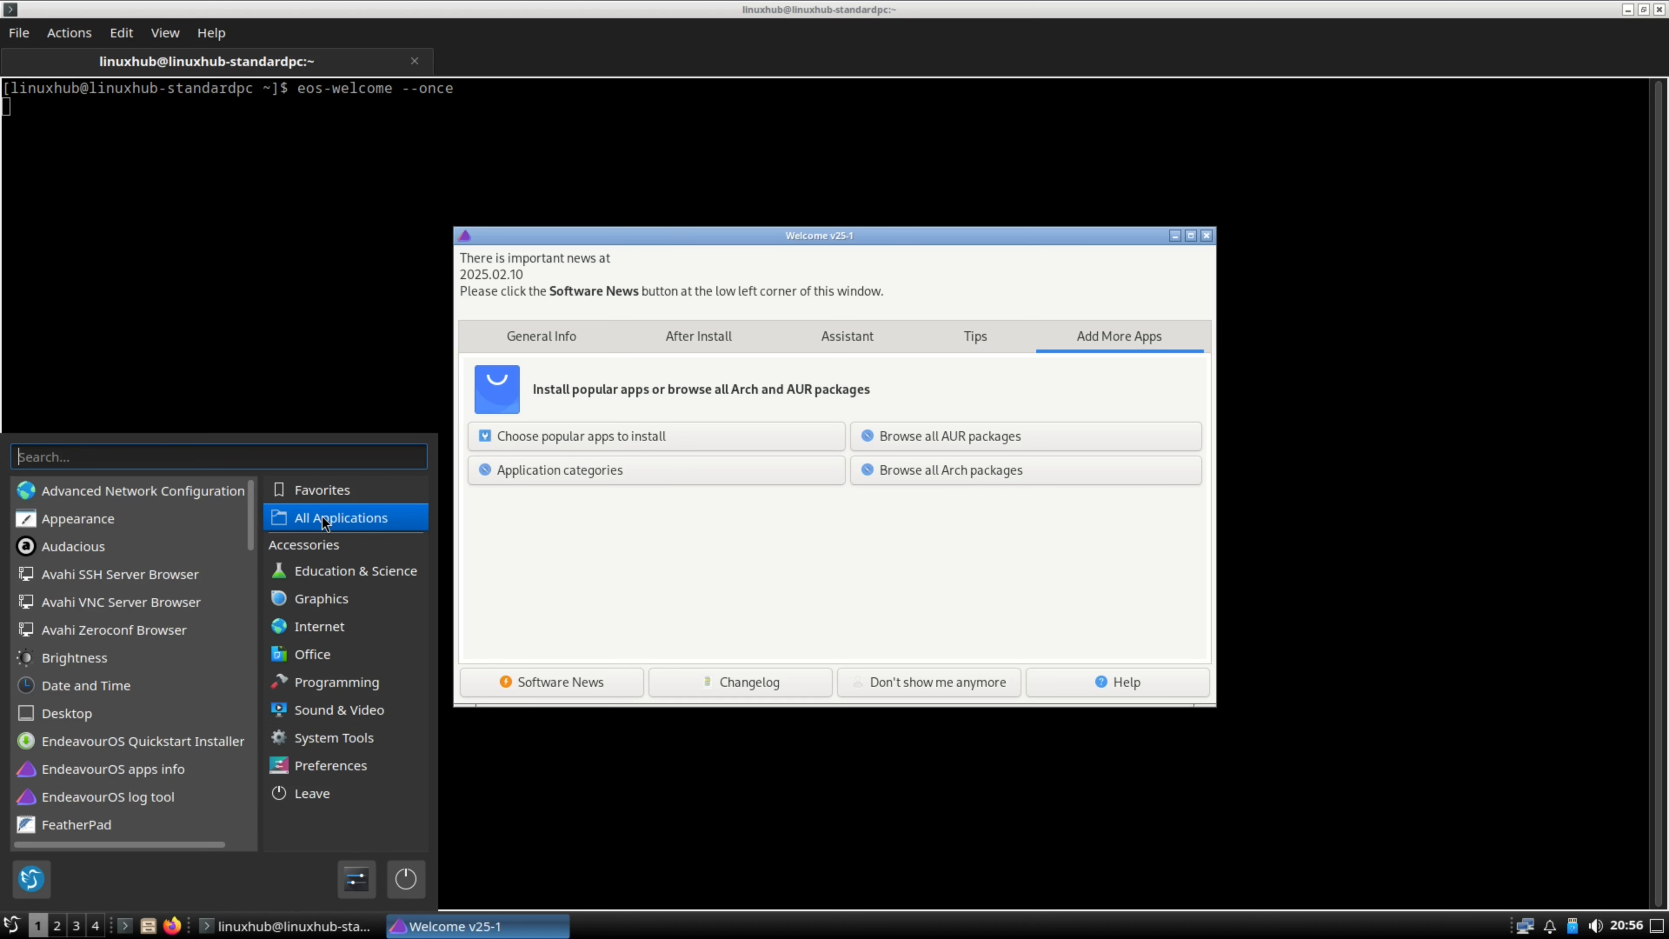
pyautogui.scroll(-2, 92, 636)
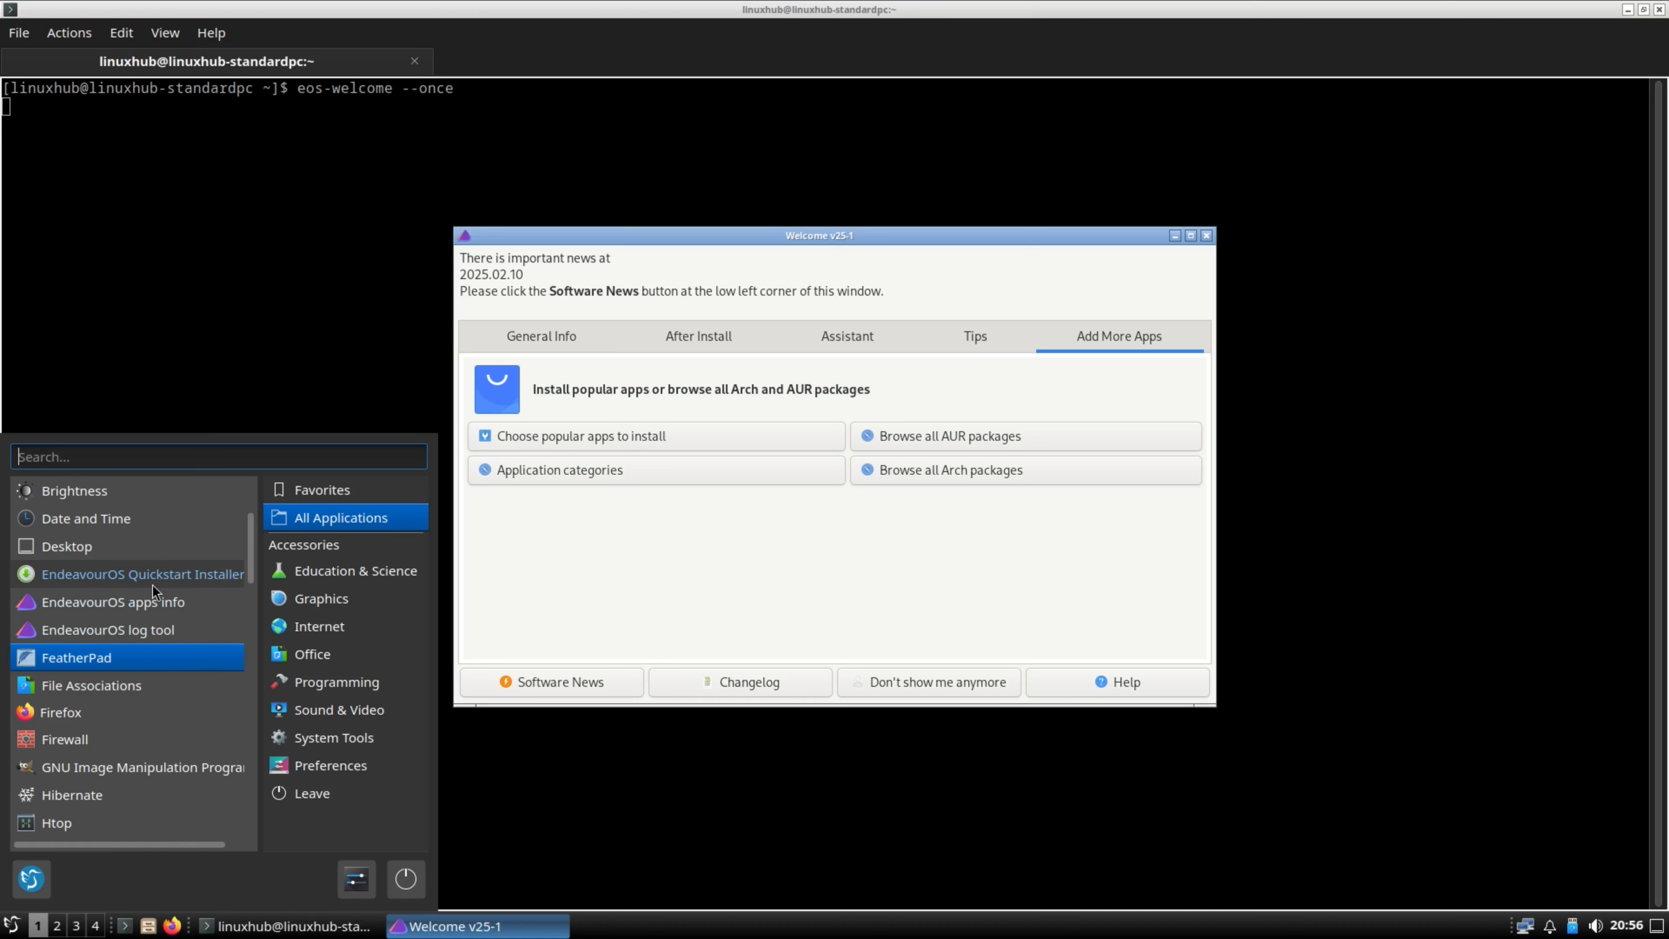
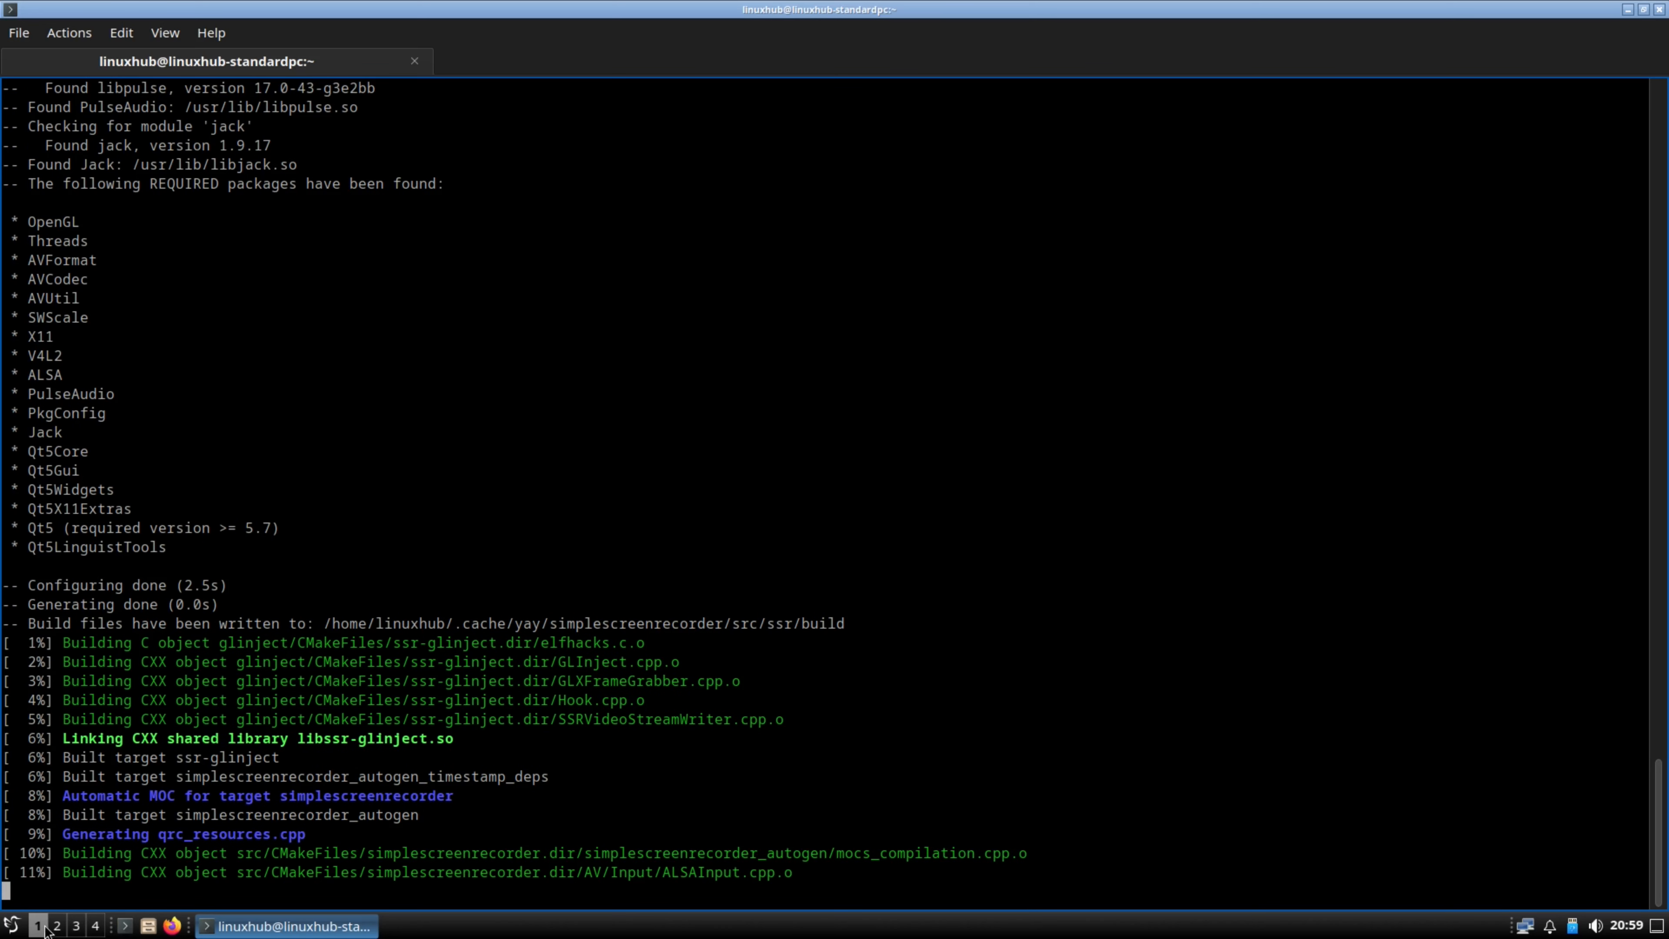
# - Browse the application launcher's Preferences entries through to YAD Settings, and look through All Applications
pyautogui.click(11, 925)
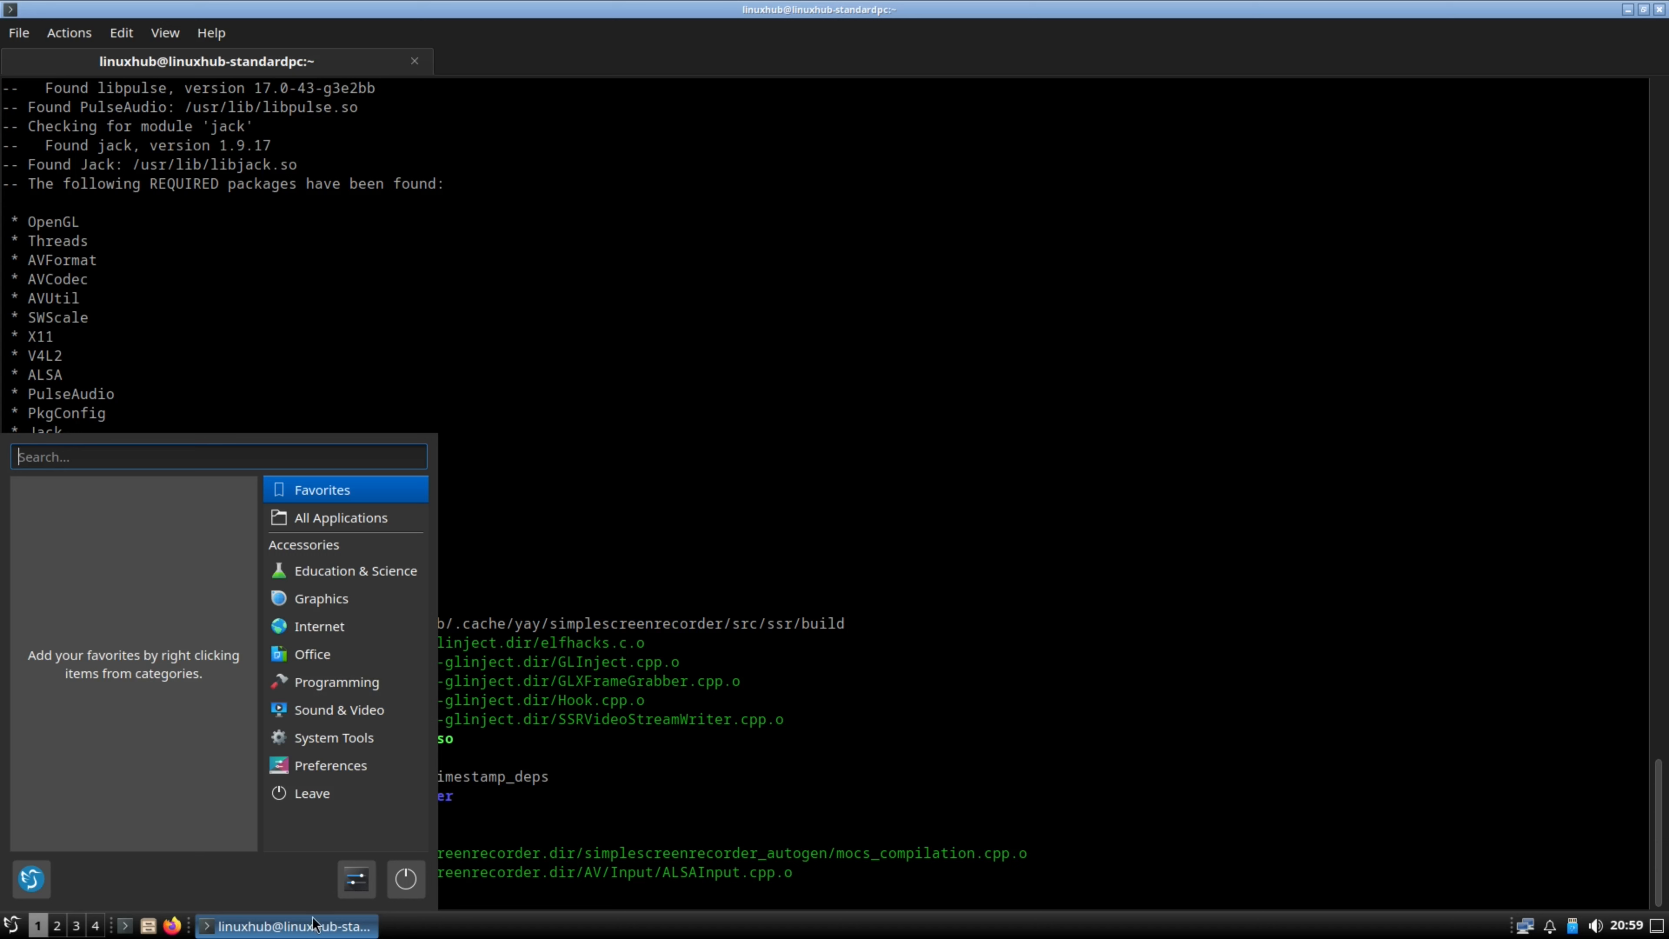
pyautogui.click(347, 767)
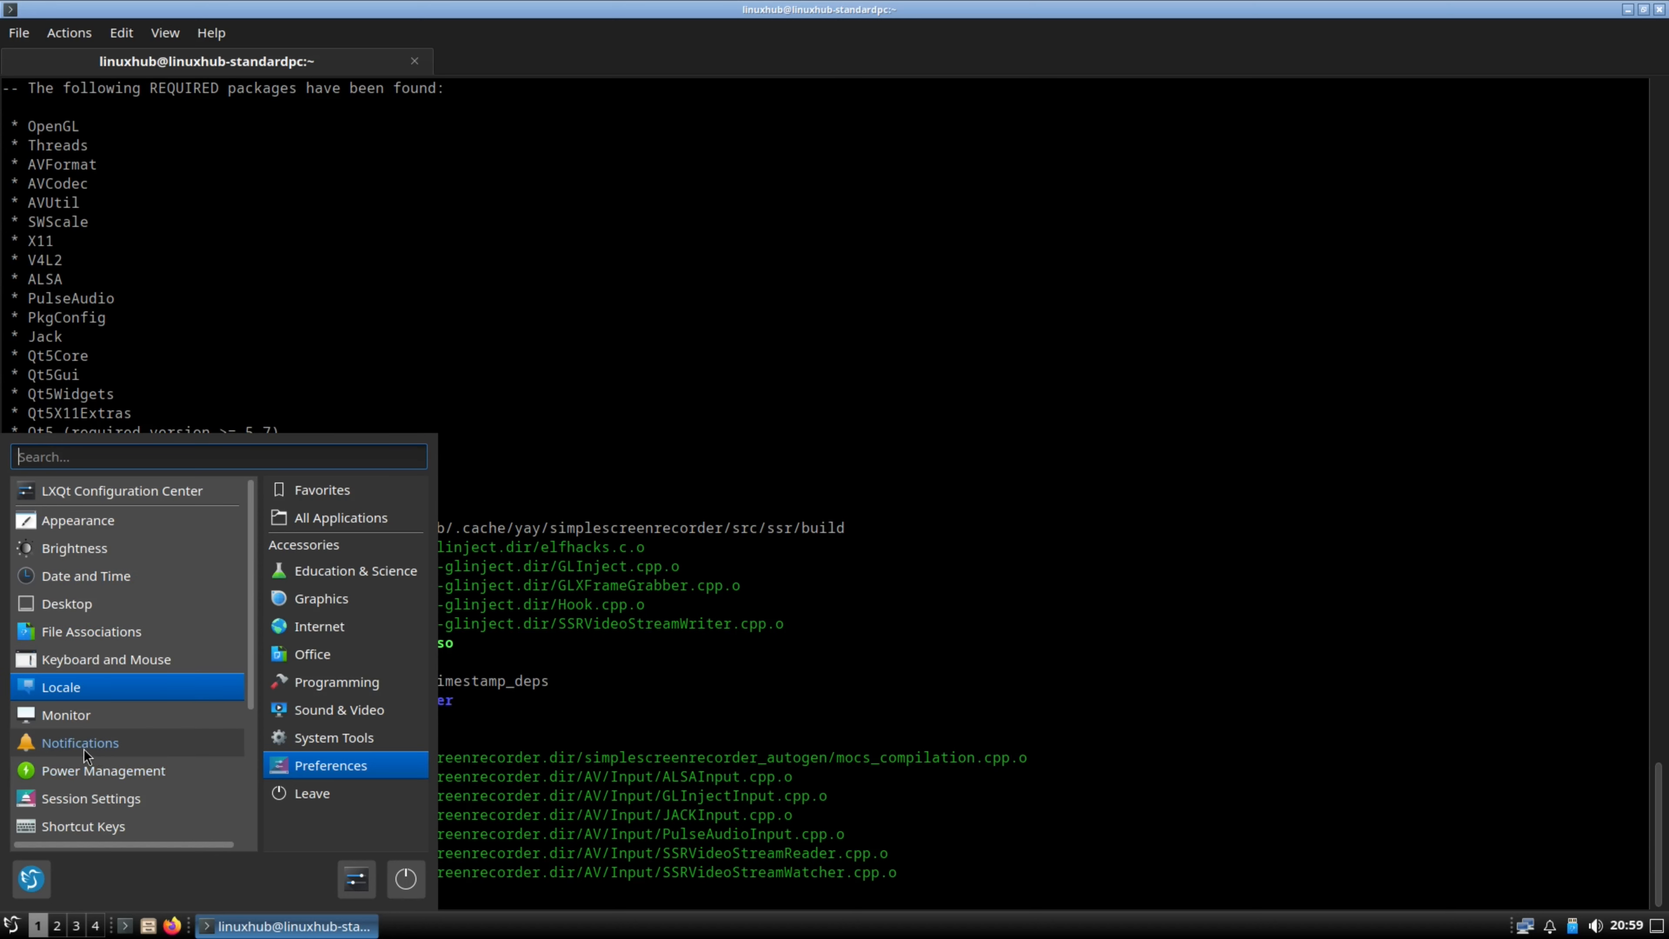
pyautogui.press('Down')
pyautogui.press('Down')
pyautogui.press('Down')
pyautogui.press('Down')
pyautogui.press('Down')
pyautogui.press('Down')
pyautogui.press('Down')
pyautogui.press('Down')
pyautogui.press('Down')
pyautogui.press('Down')
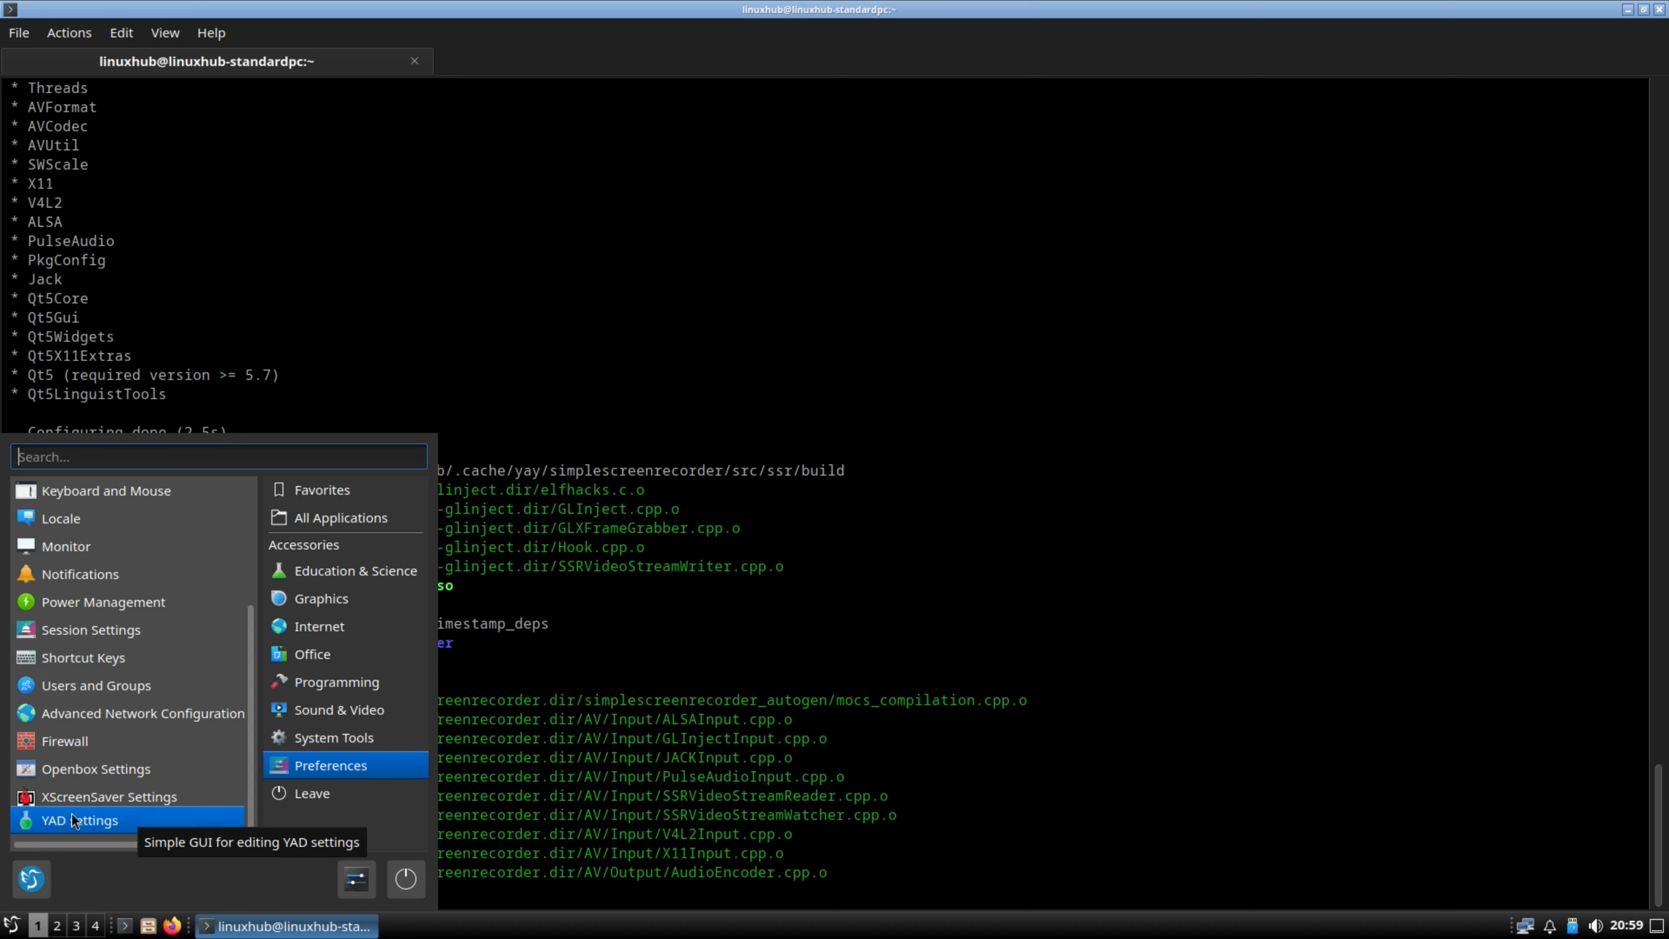
pyautogui.click(358, 519)
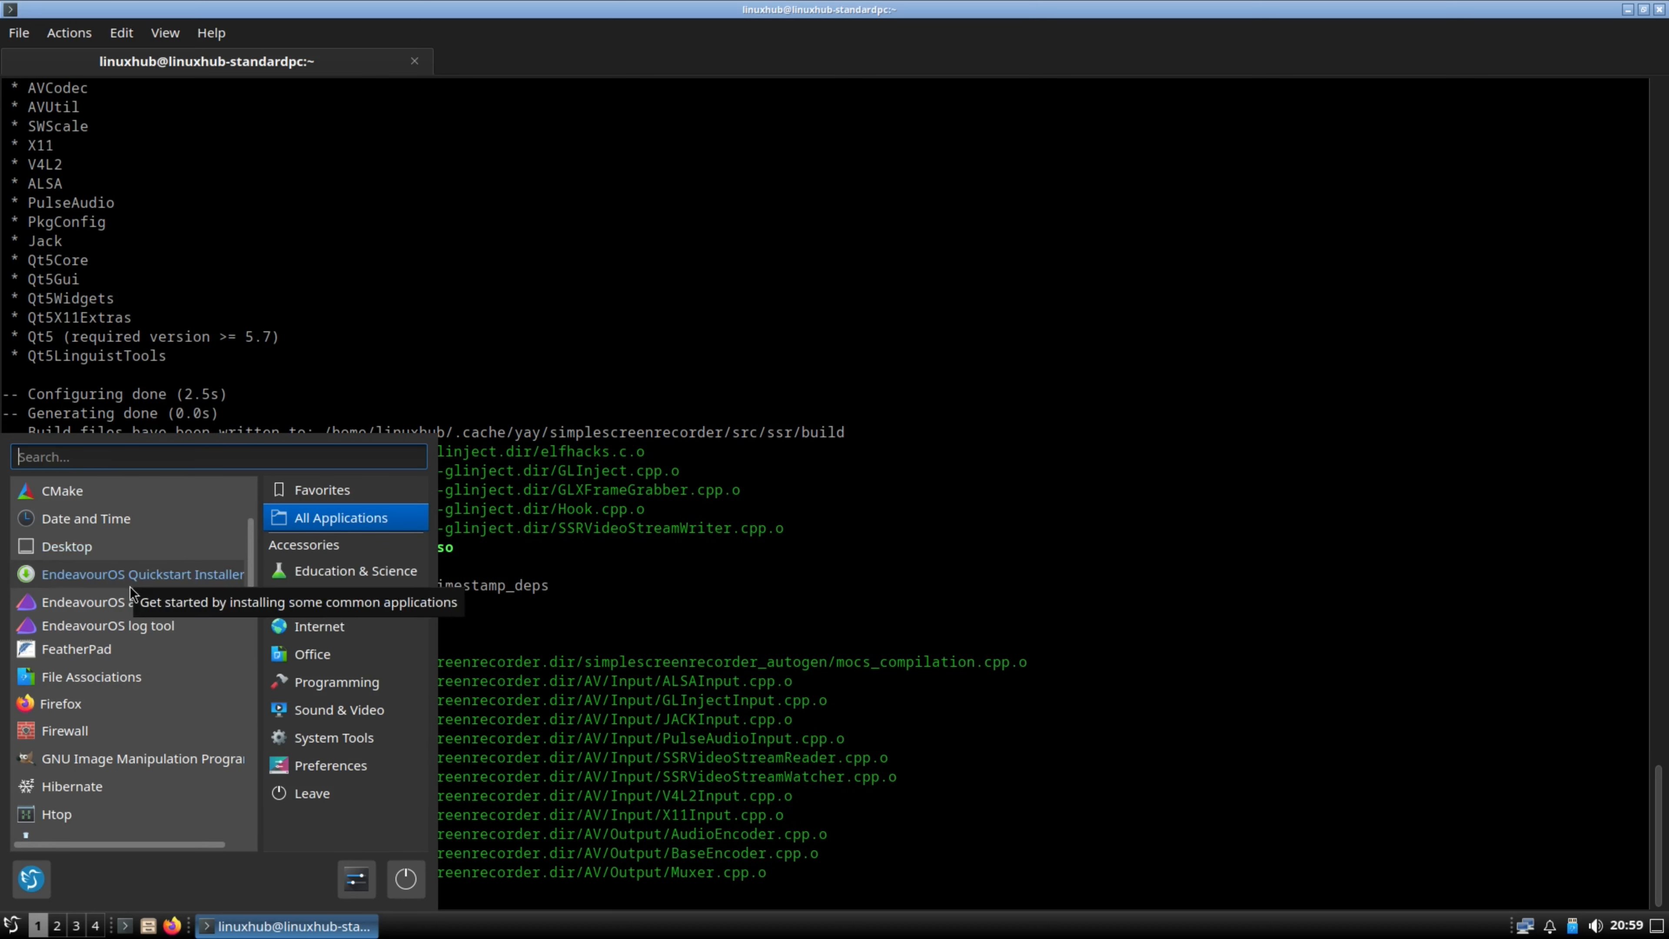
# - Look through the full All Applications list in the application launcher, down to its last entry and back to the start
pyautogui.scroll(-4, 128, 610)
pyautogui.scroll(-4, 171, 650)
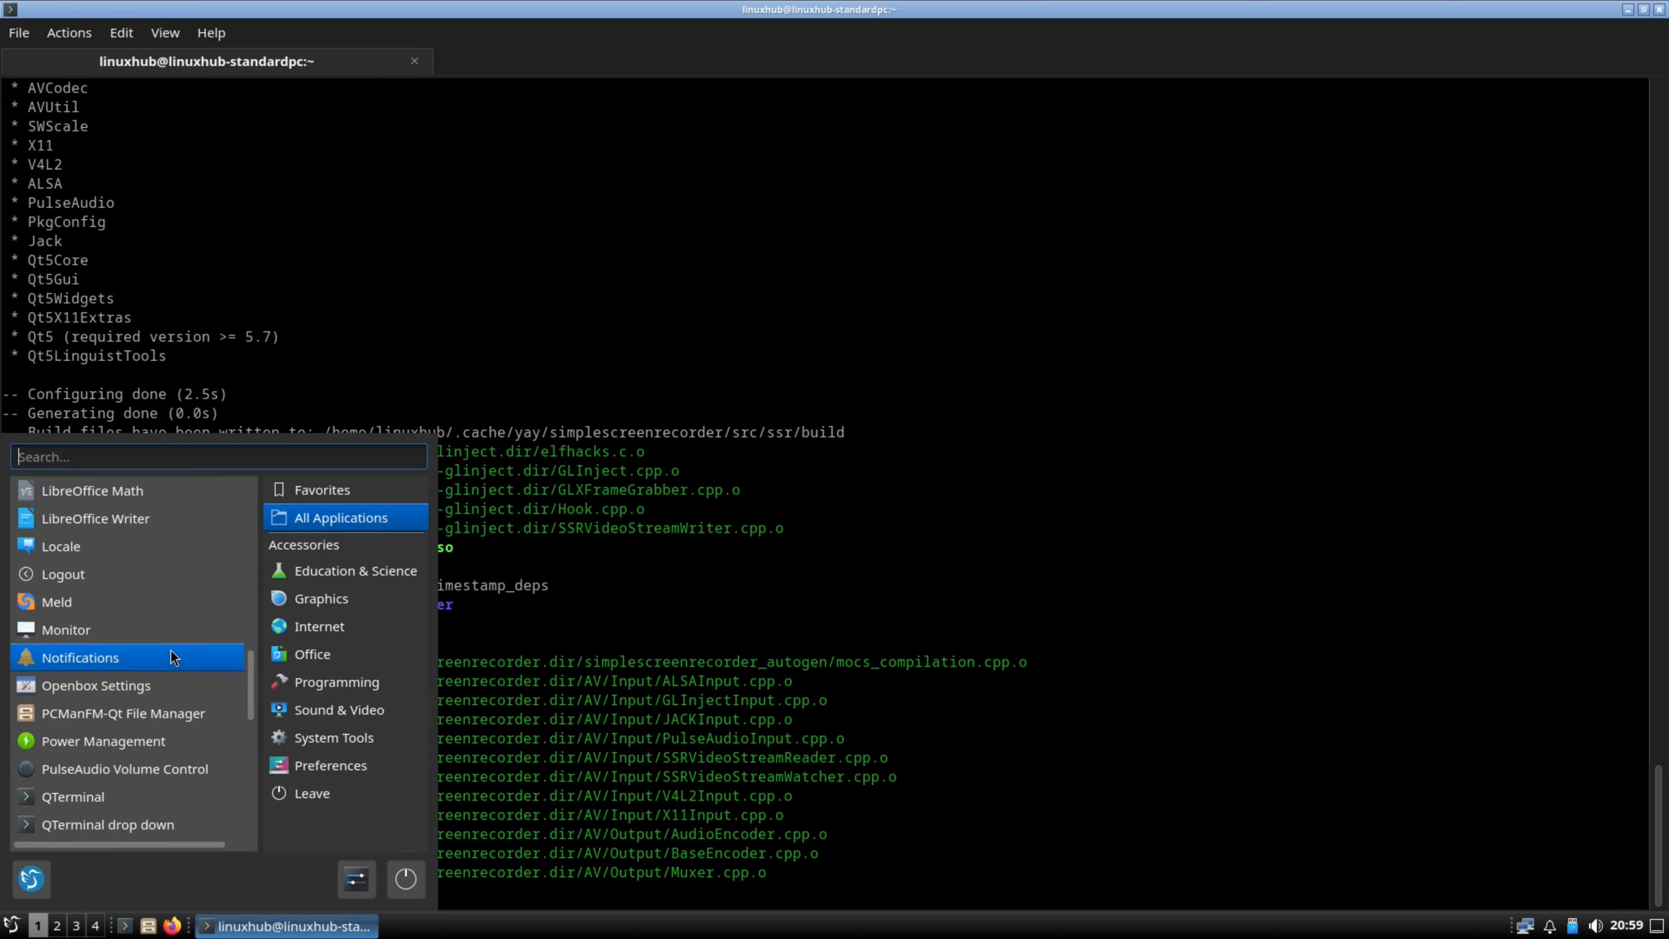
pyautogui.scroll(-3, 170, 666)
pyautogui.scroll(-4, 155, 669)
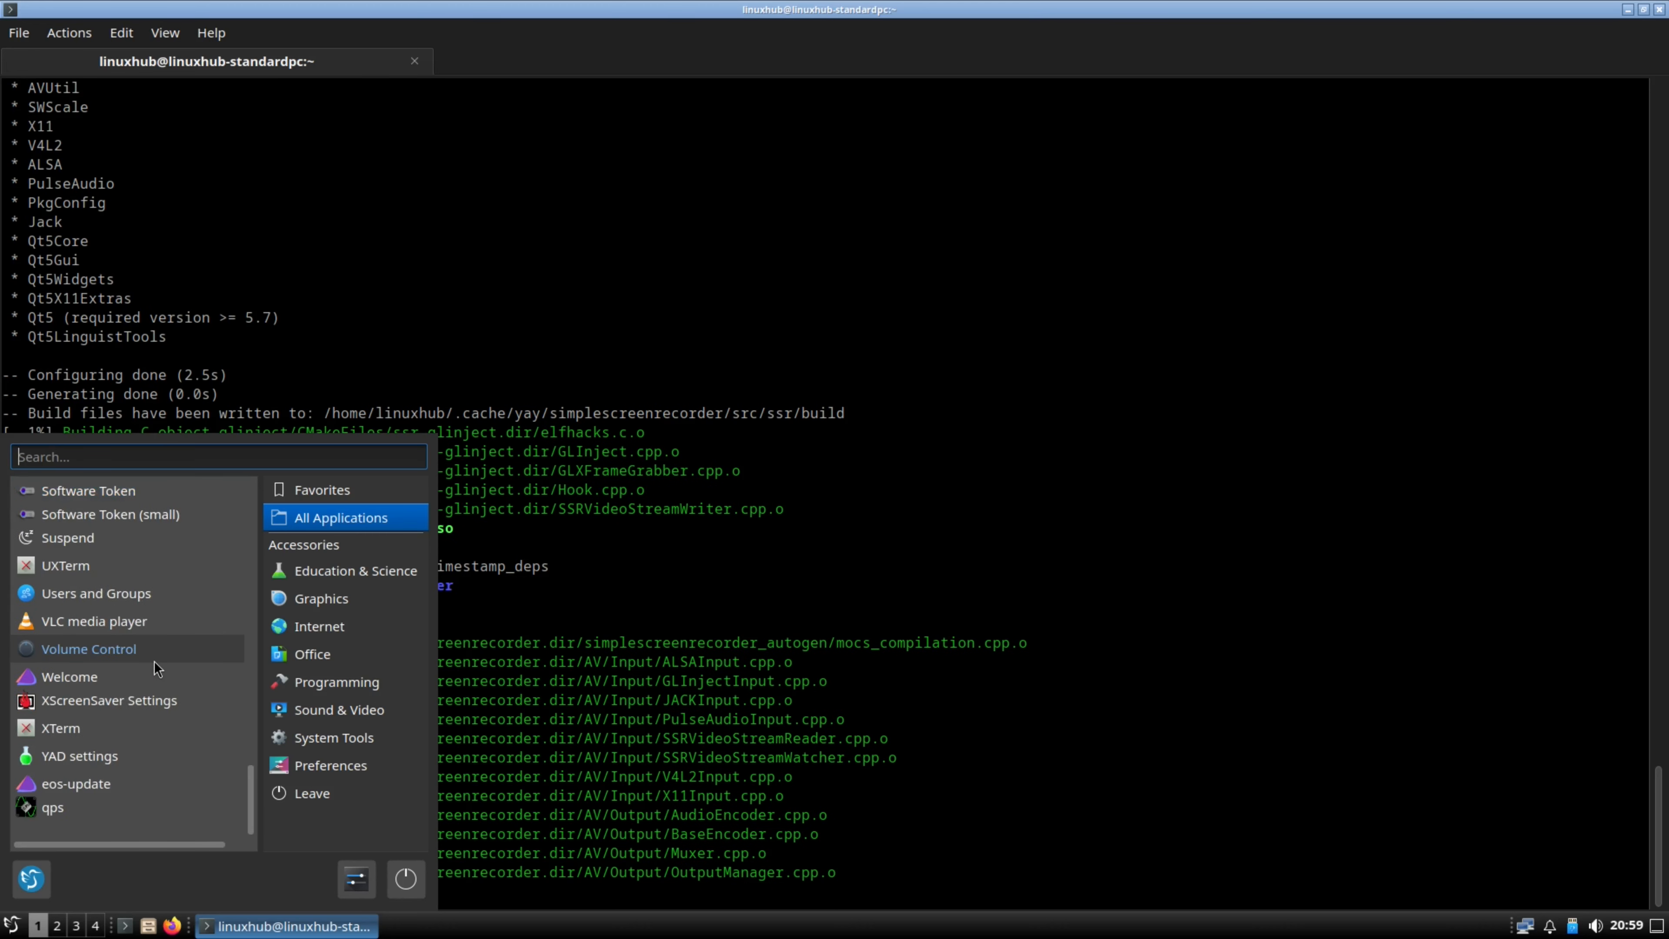
pyautogui.scroll(10, 141, 723)
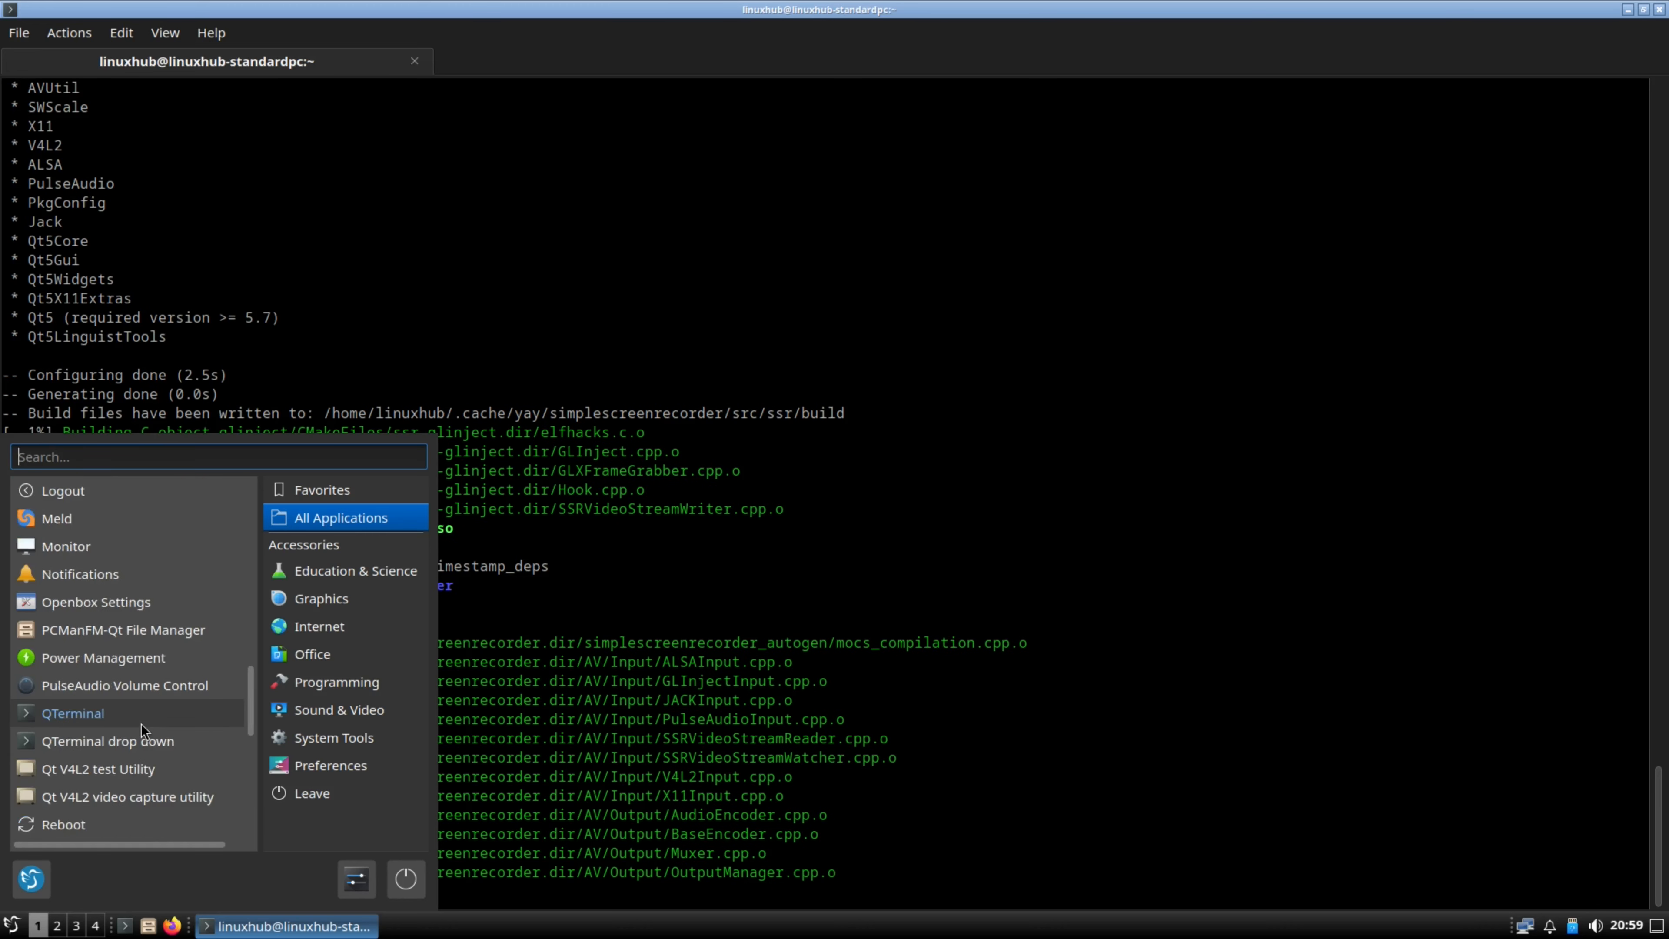
pyautogui.scroll(8, 138, 719)
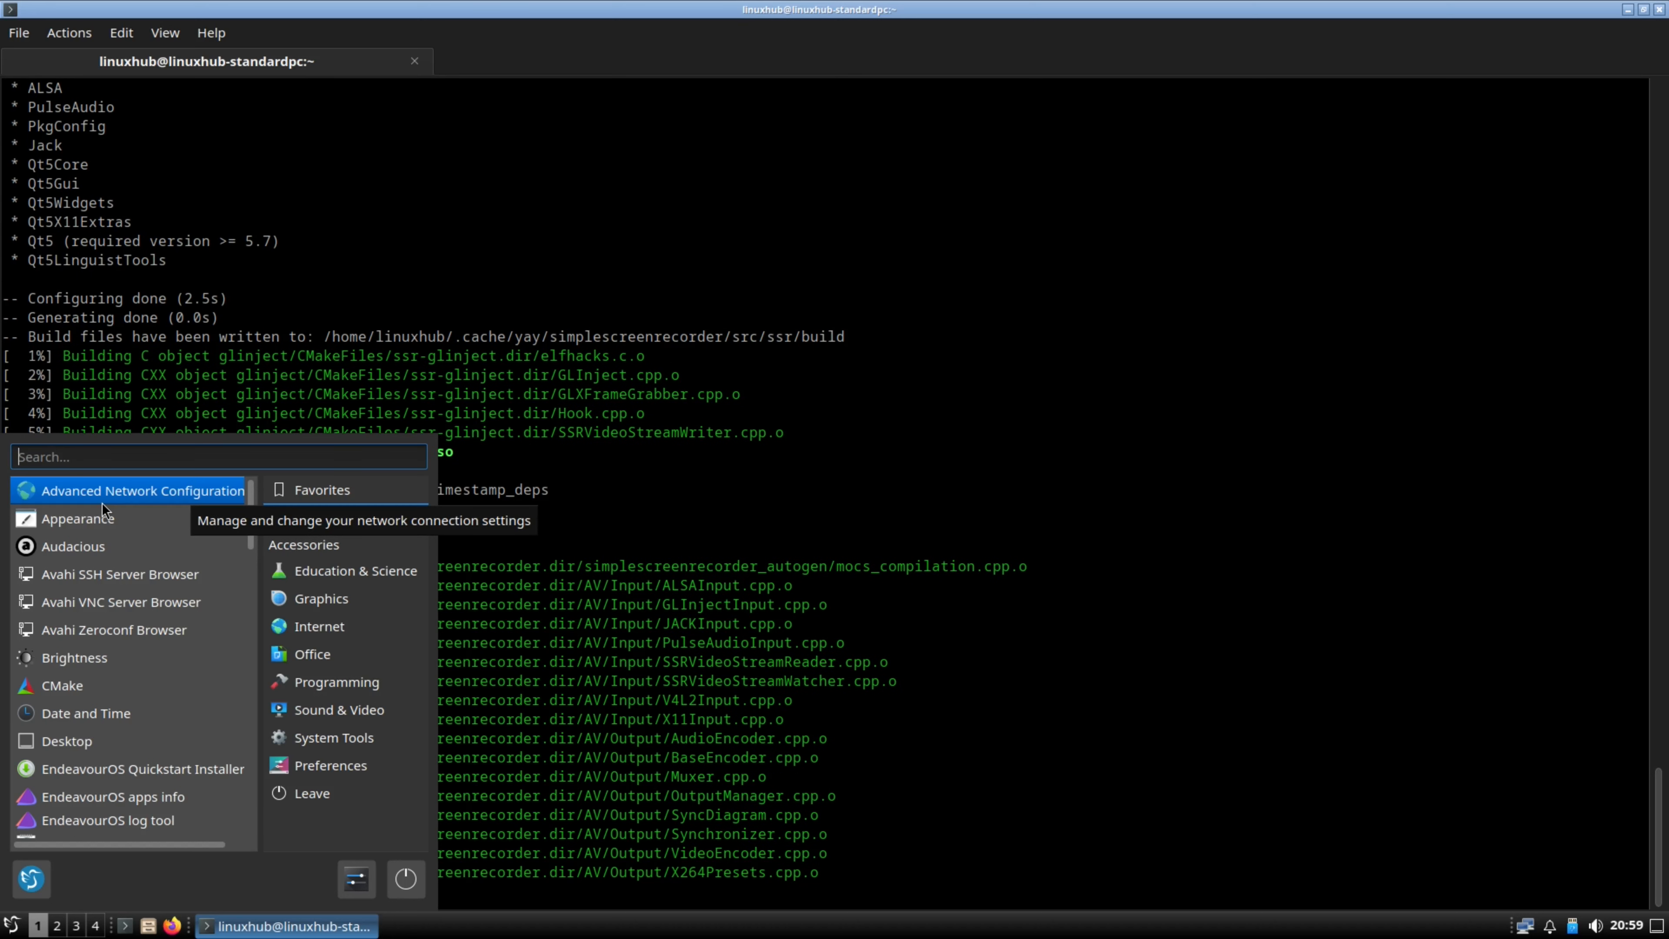
# - Launch LibreOffice from the Office category, check its version information in About LibreOffice, and close the program
pyautogui.click(327, 651)
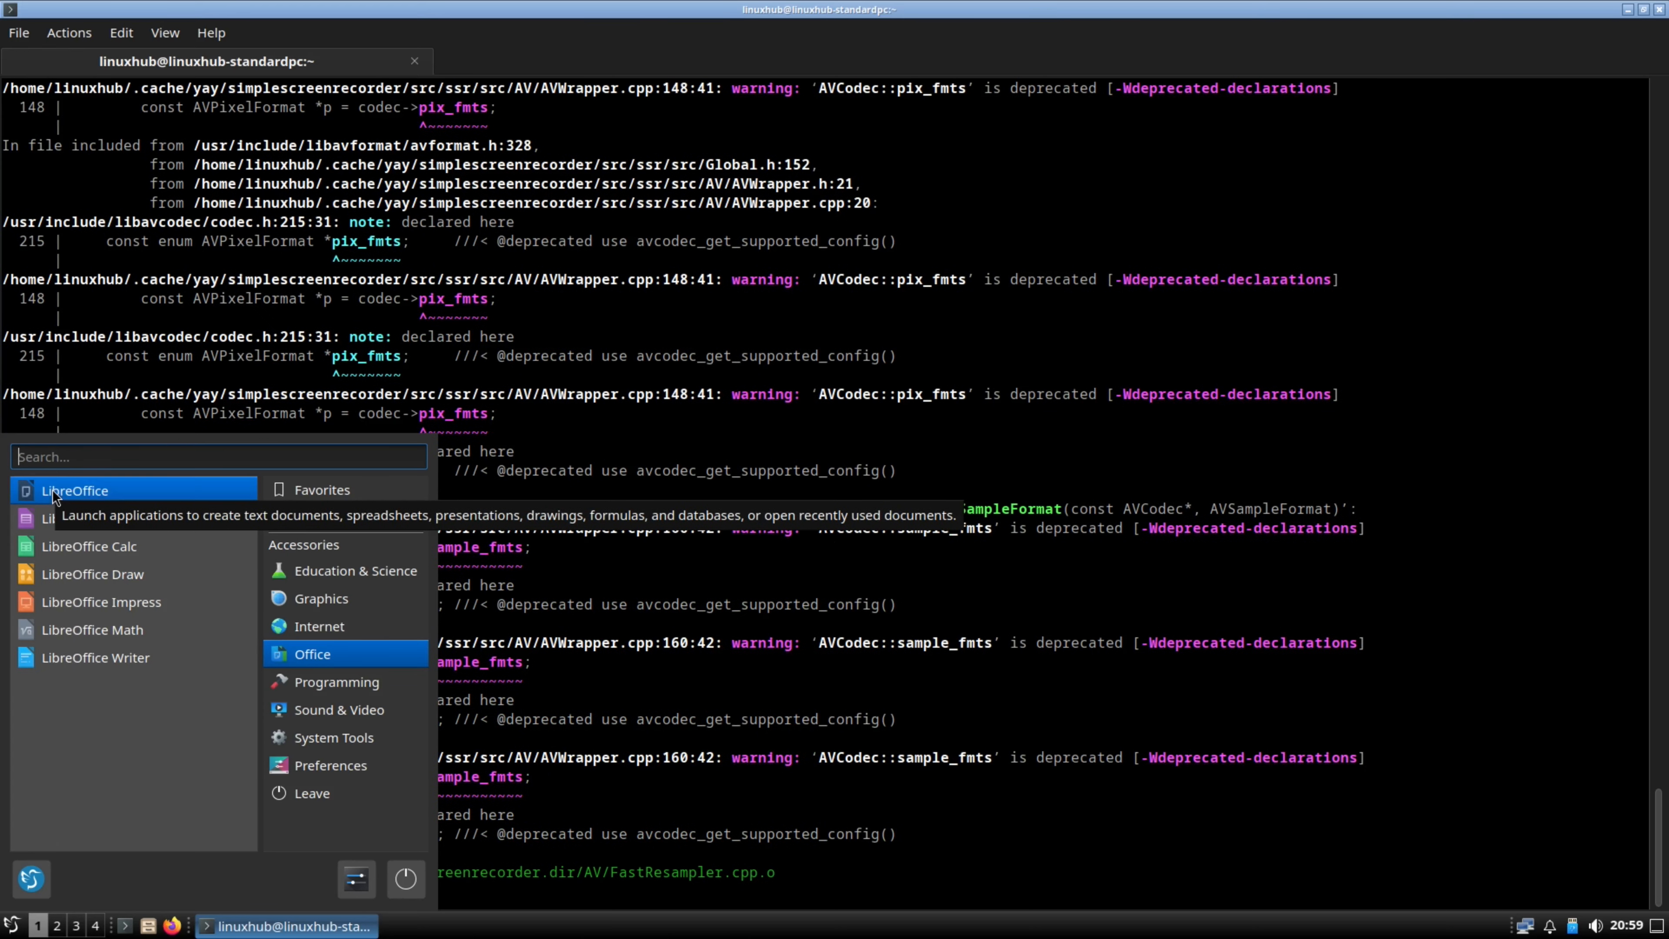
pyautogui.click(52, 489)
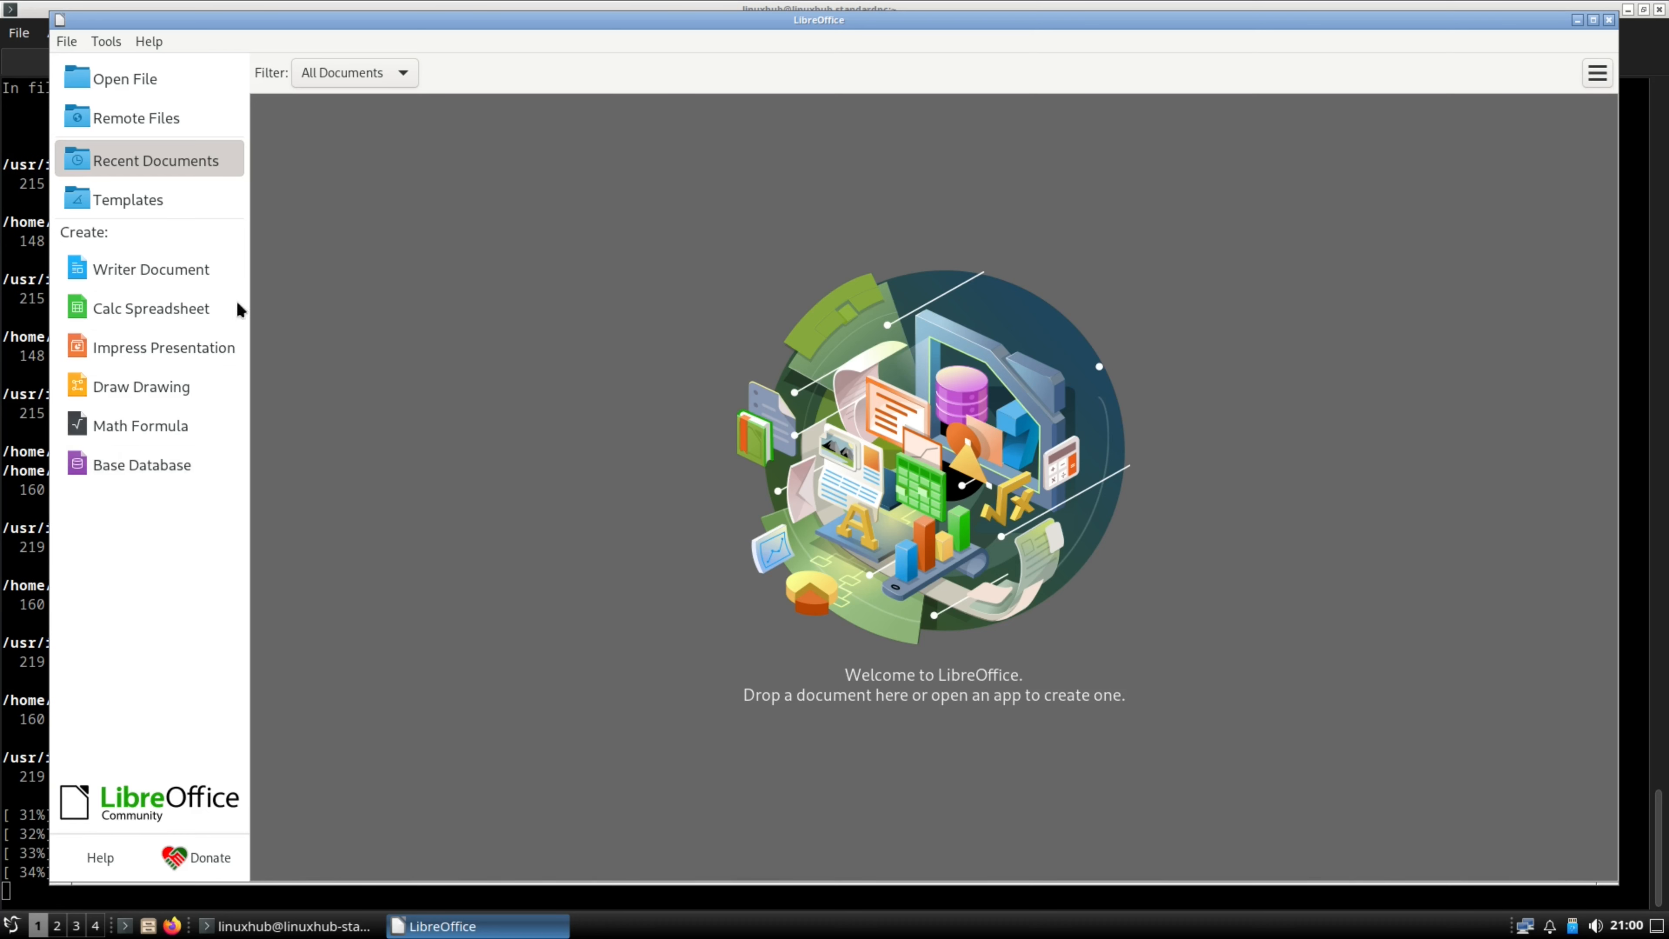
pyautogui.click(149, 42)
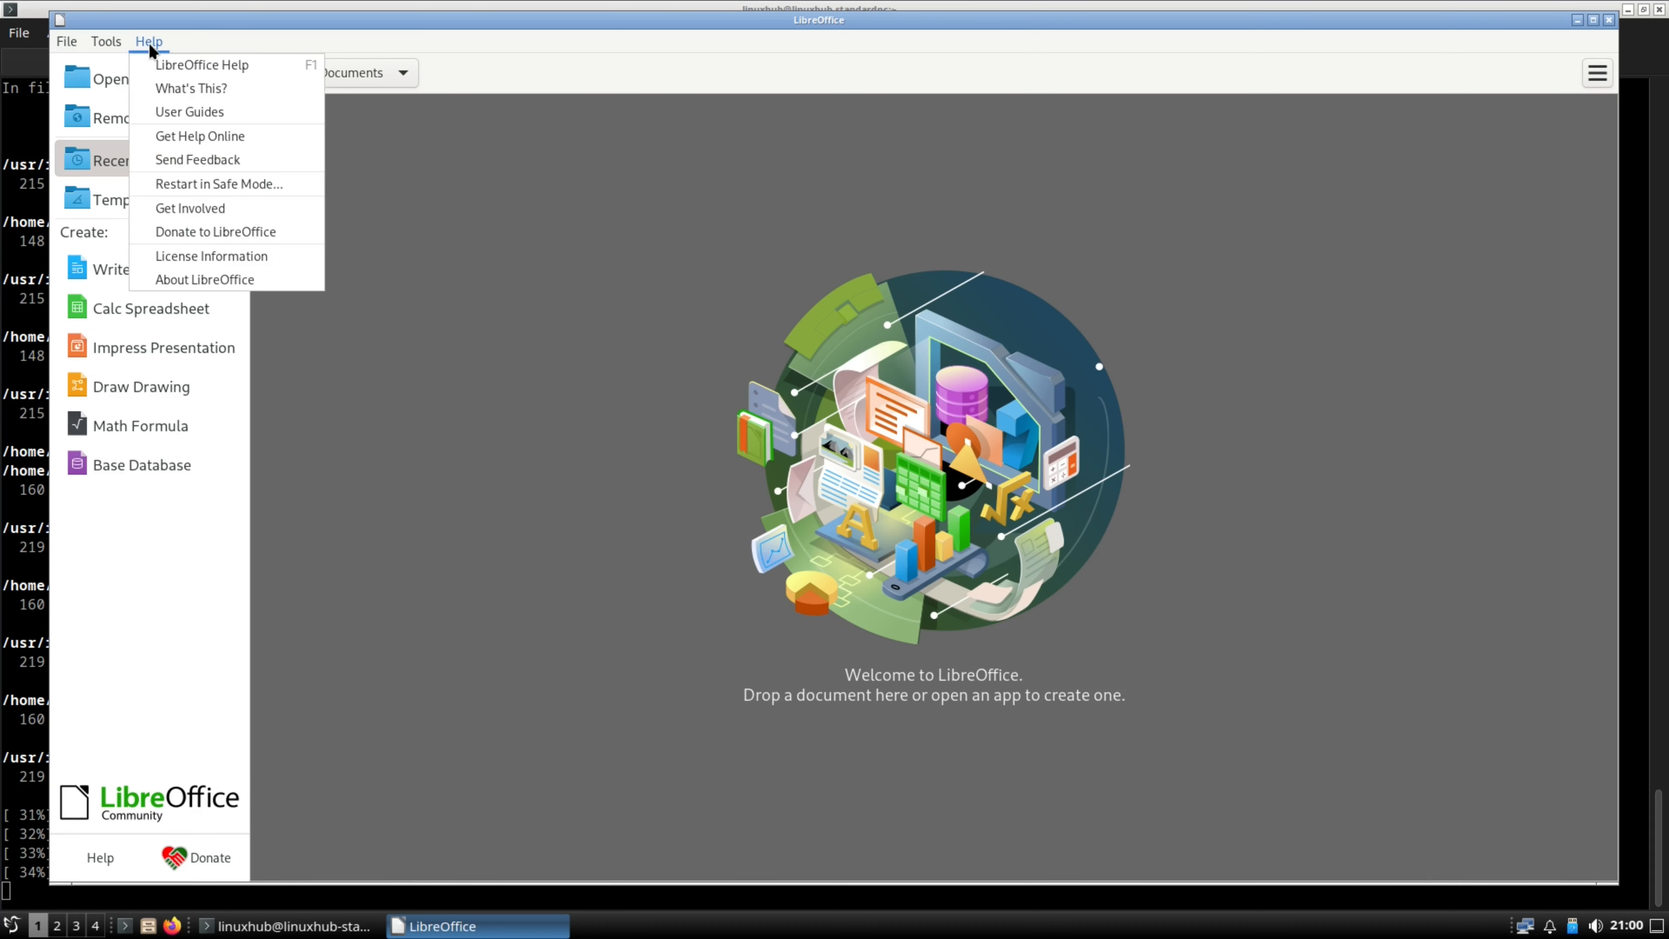
pyautogui.click(220, 275)
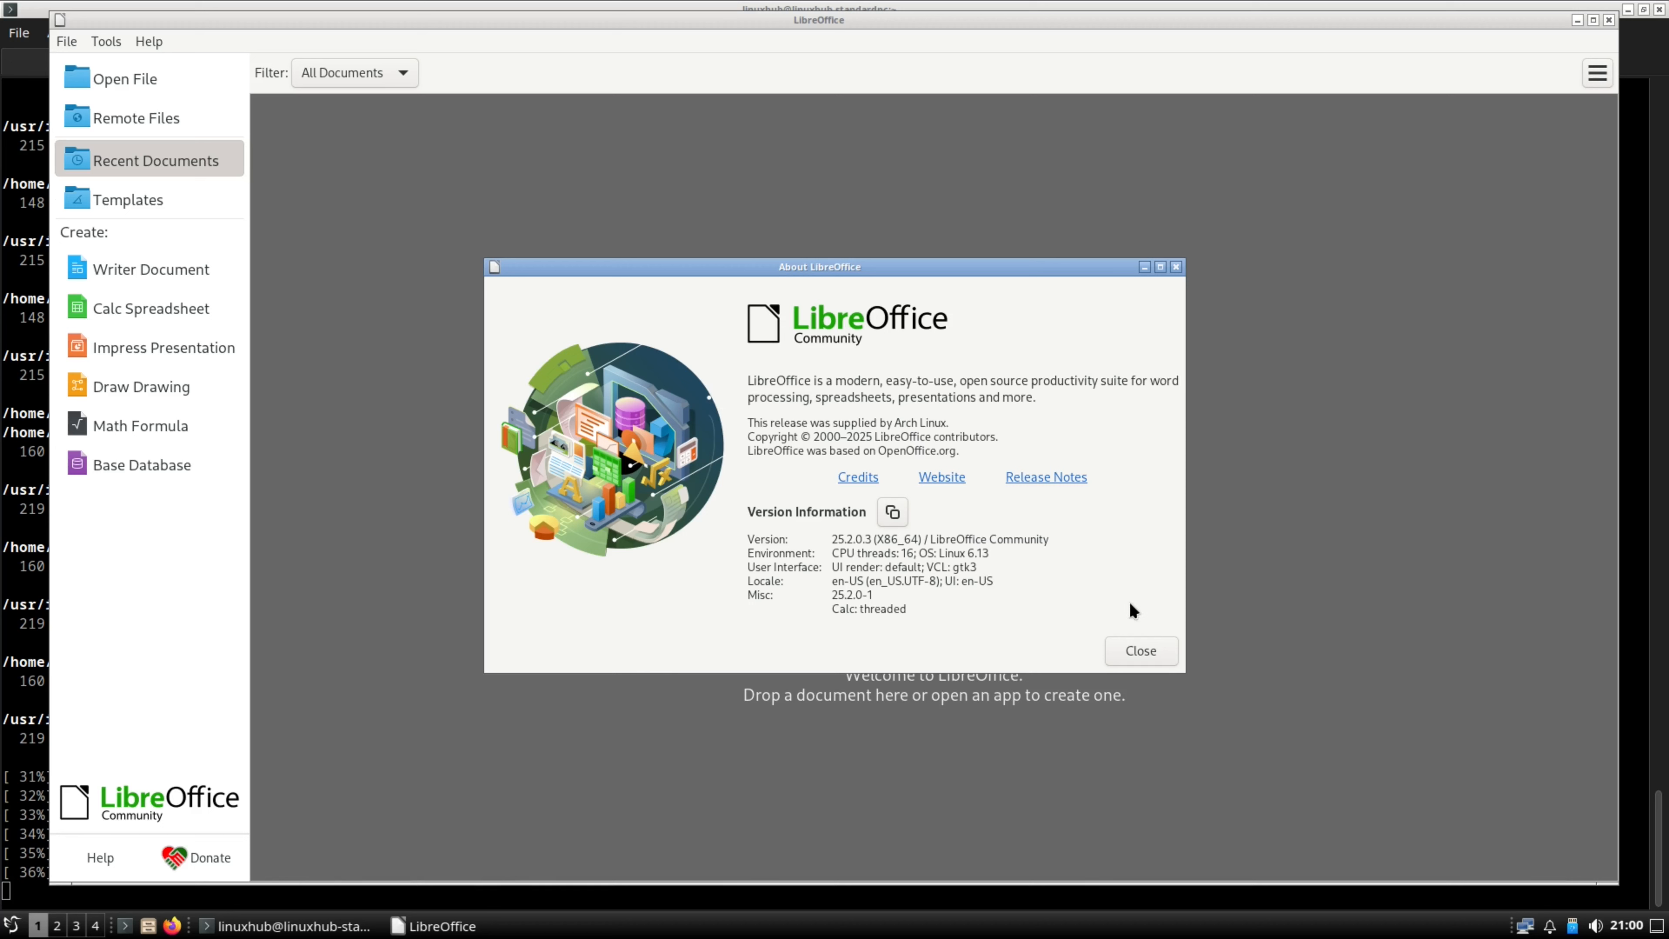
pyautogui.click(1130, 657)
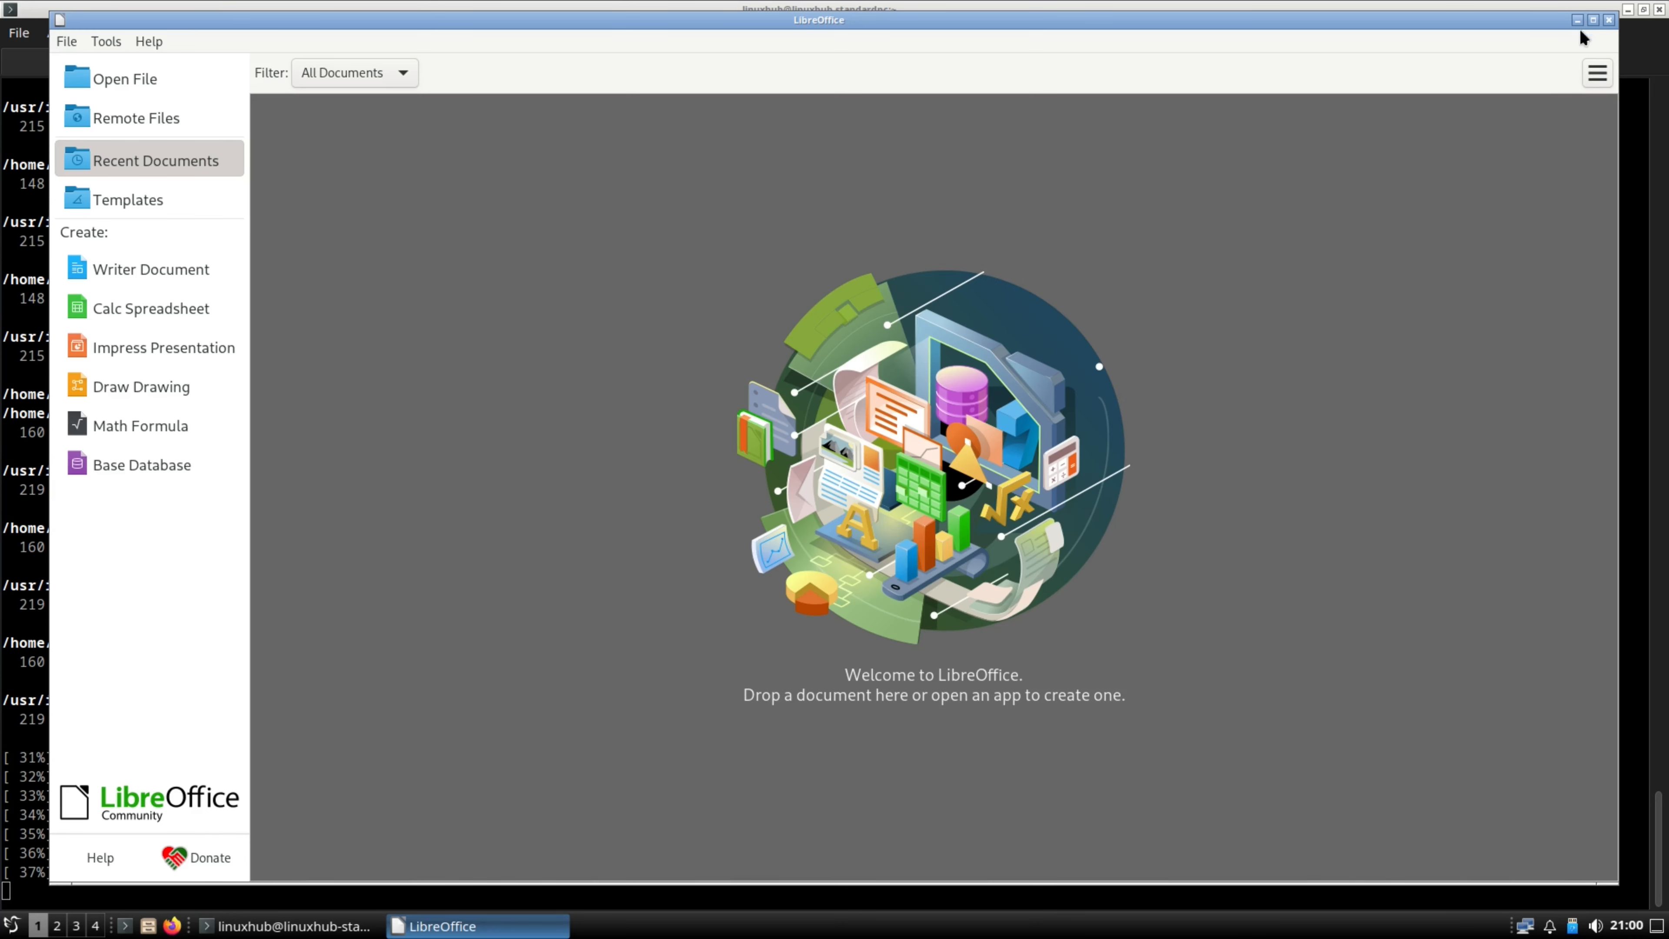
pyautogui.click(1610, 20)
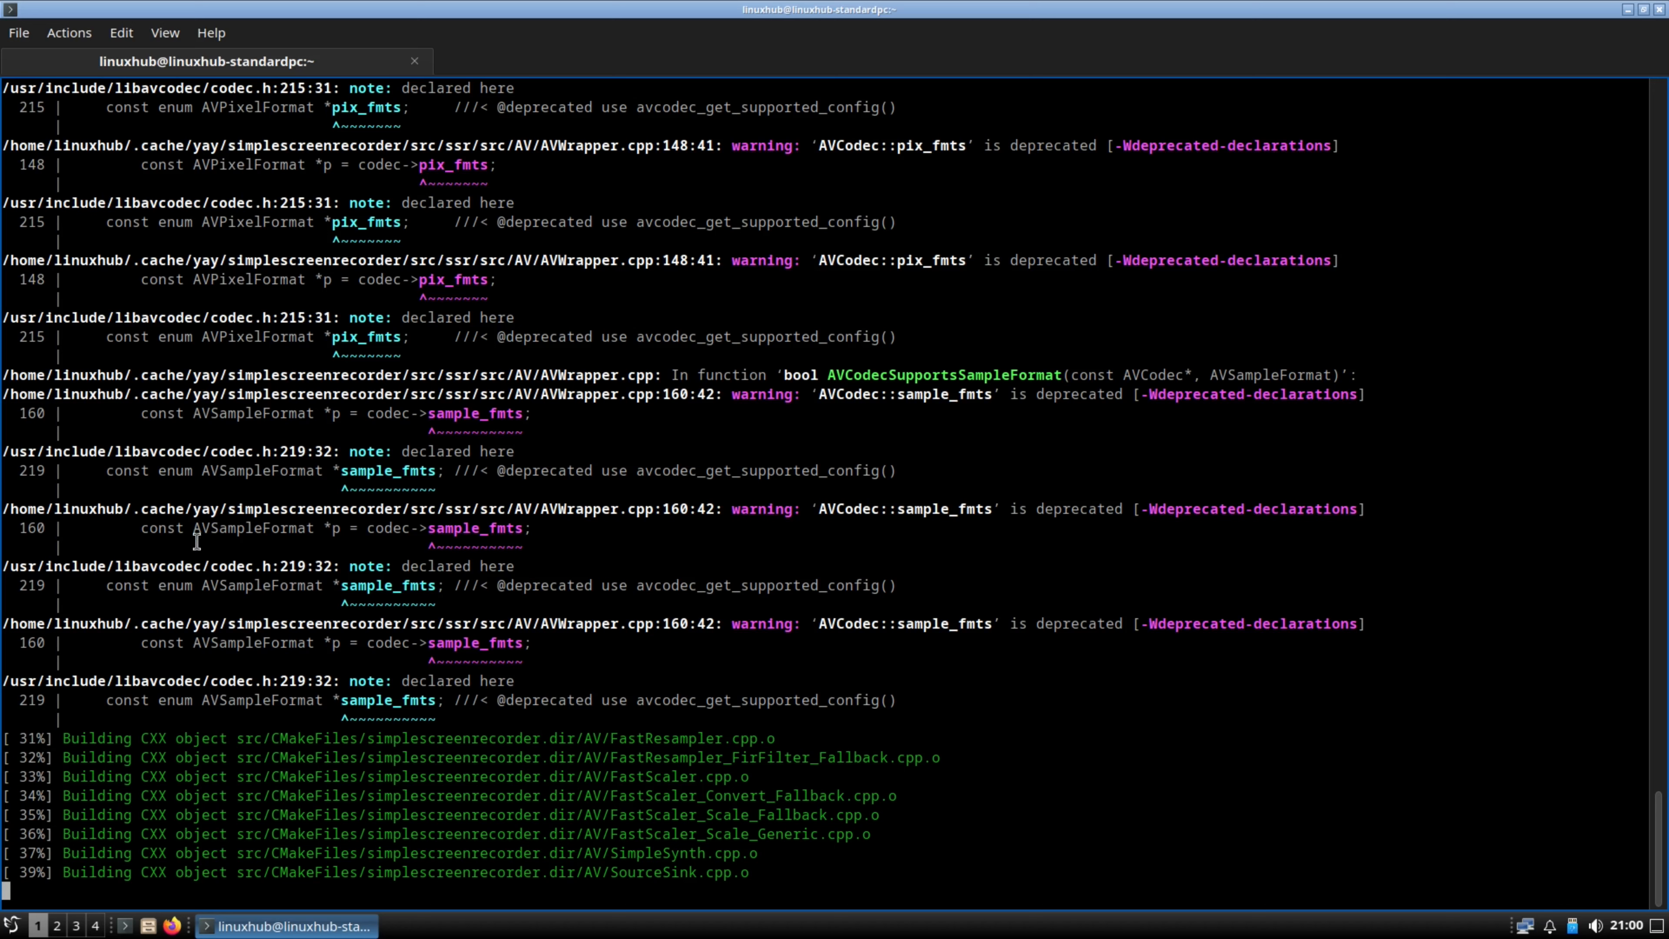
# - Launch Audacious from the Sound & Video category and maximize its window
pyautogui.click(12, 926)
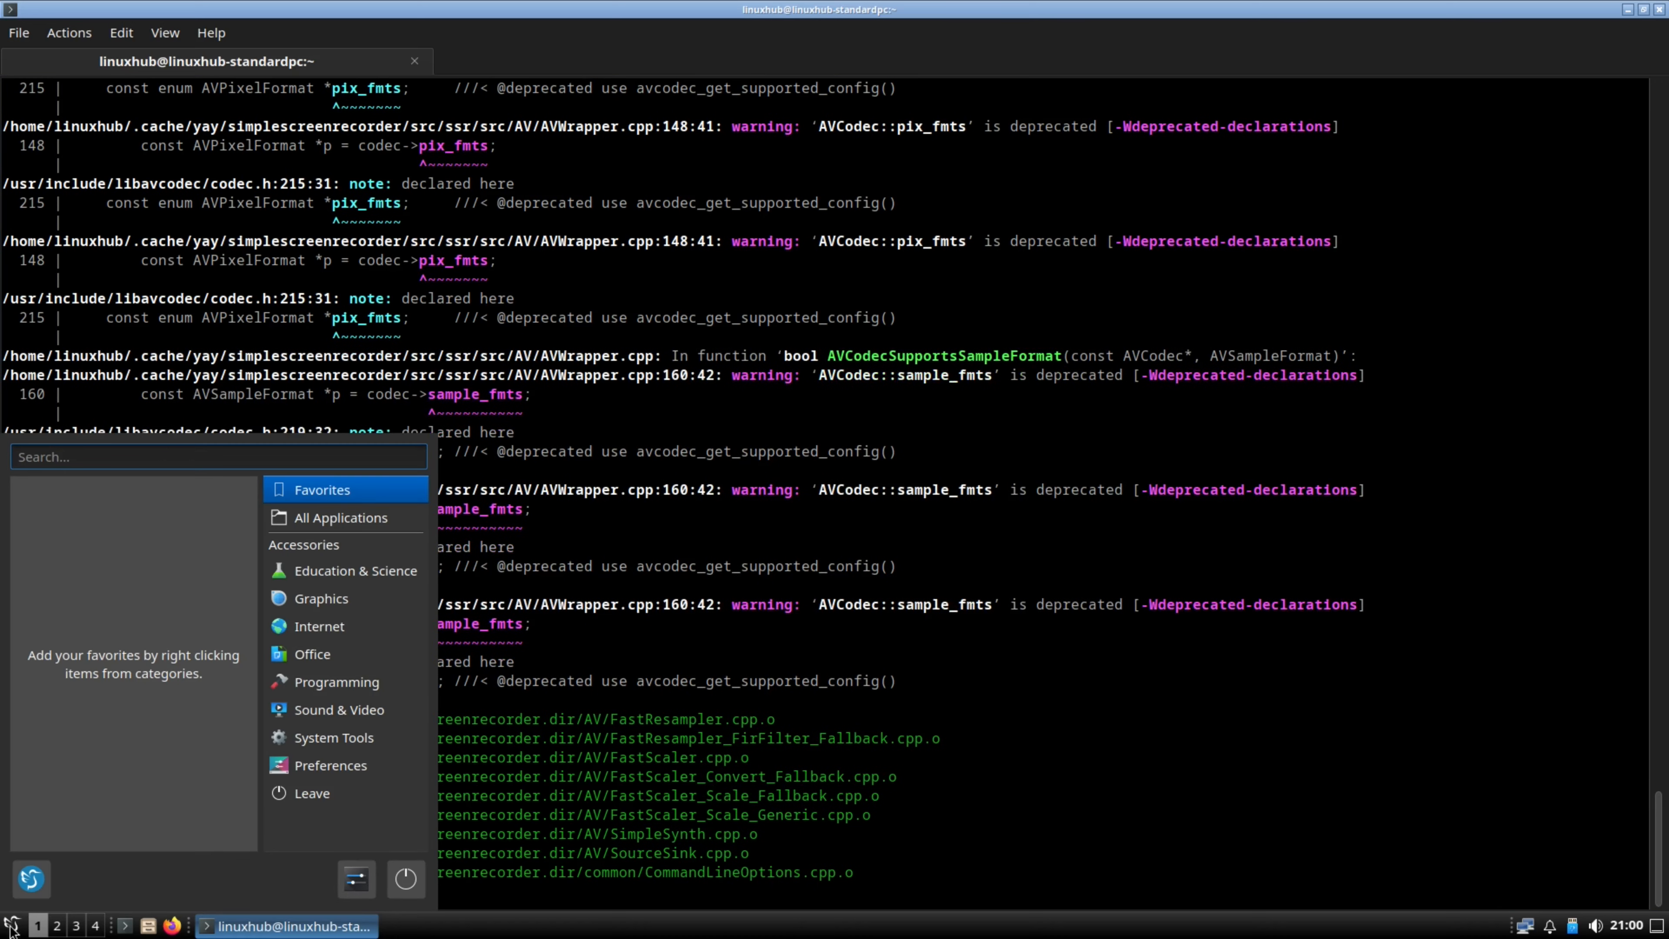
pyautogui.click(325, 709)
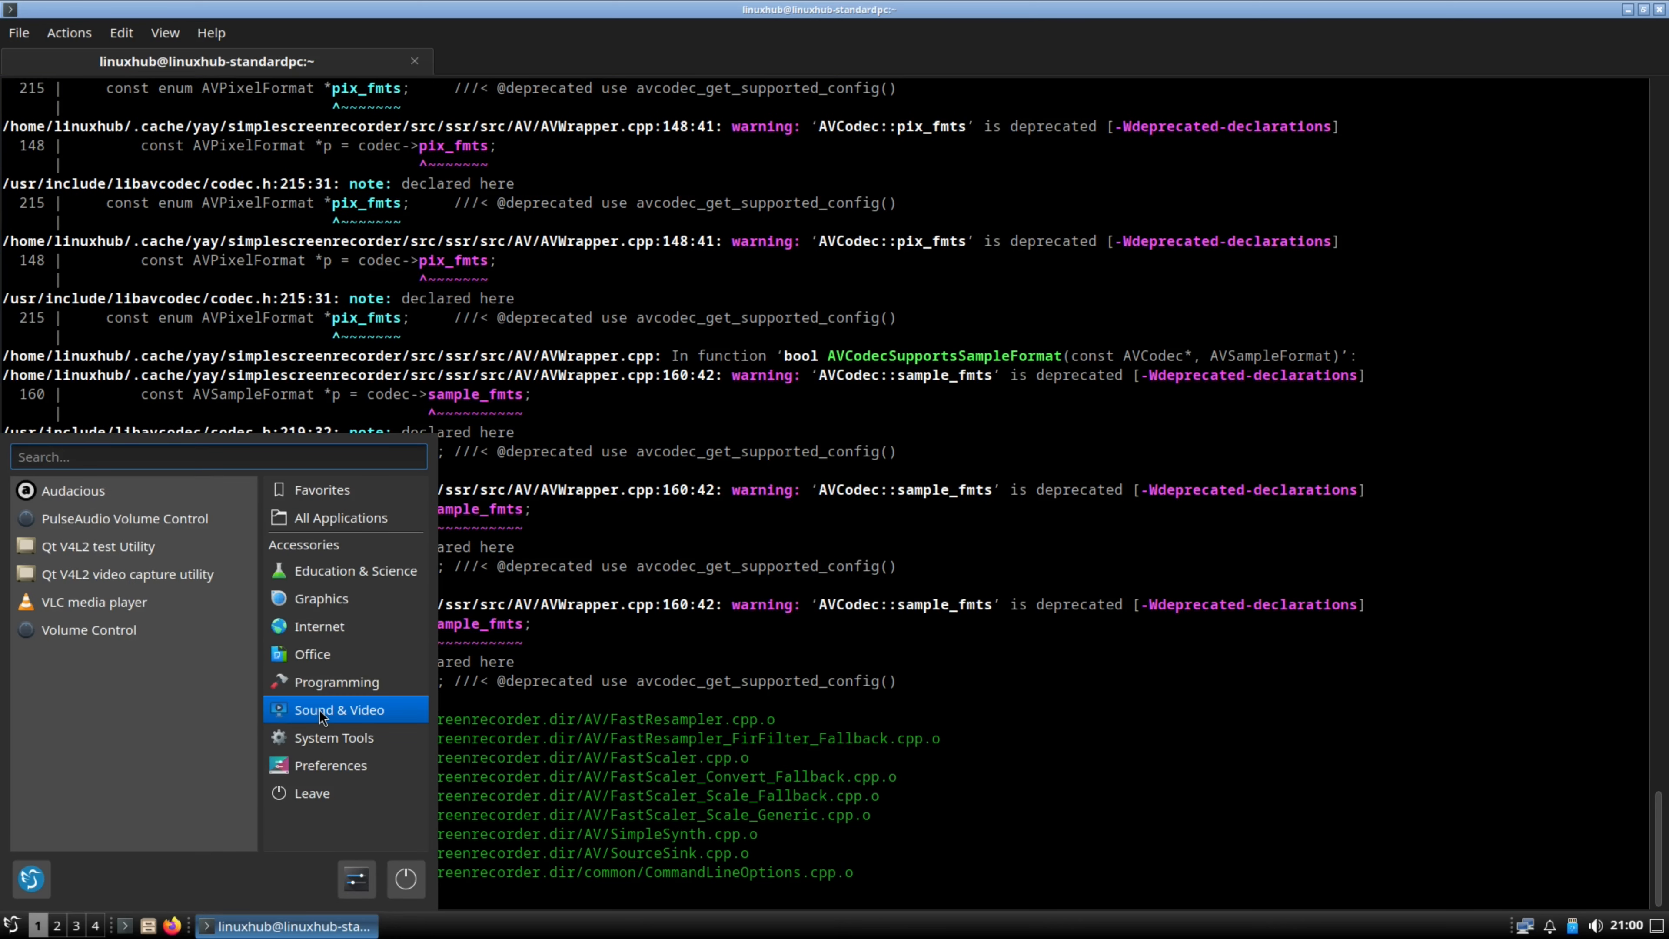
pyautogui.click(67, 486)
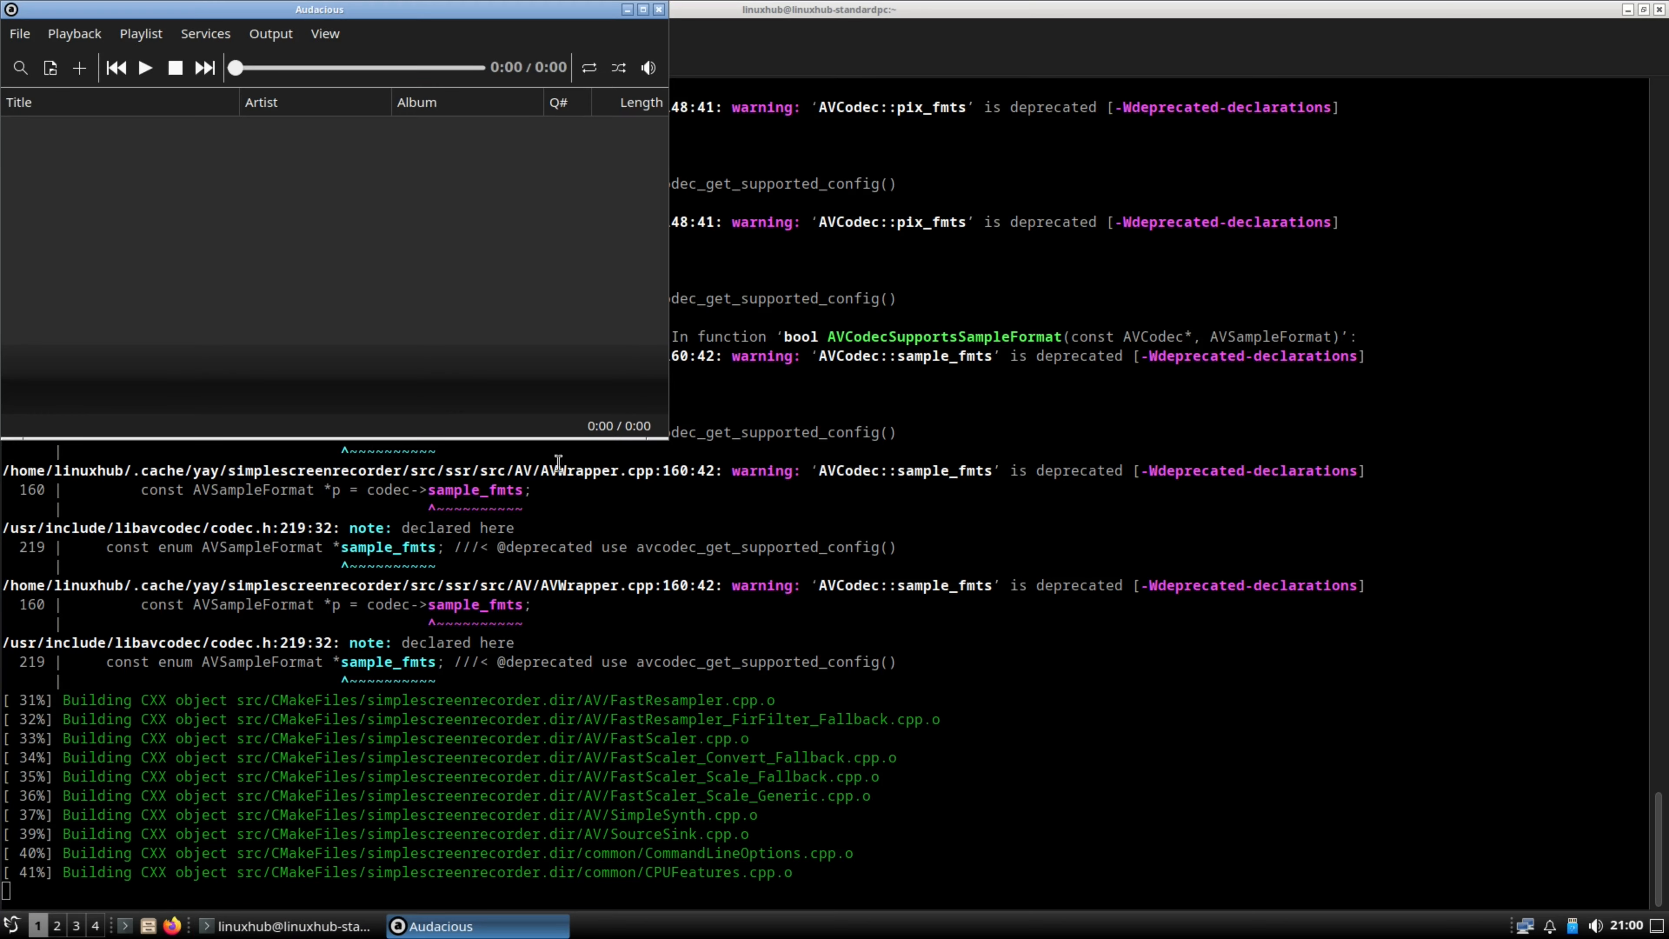
pyautogui.doubleClick(543, 16)
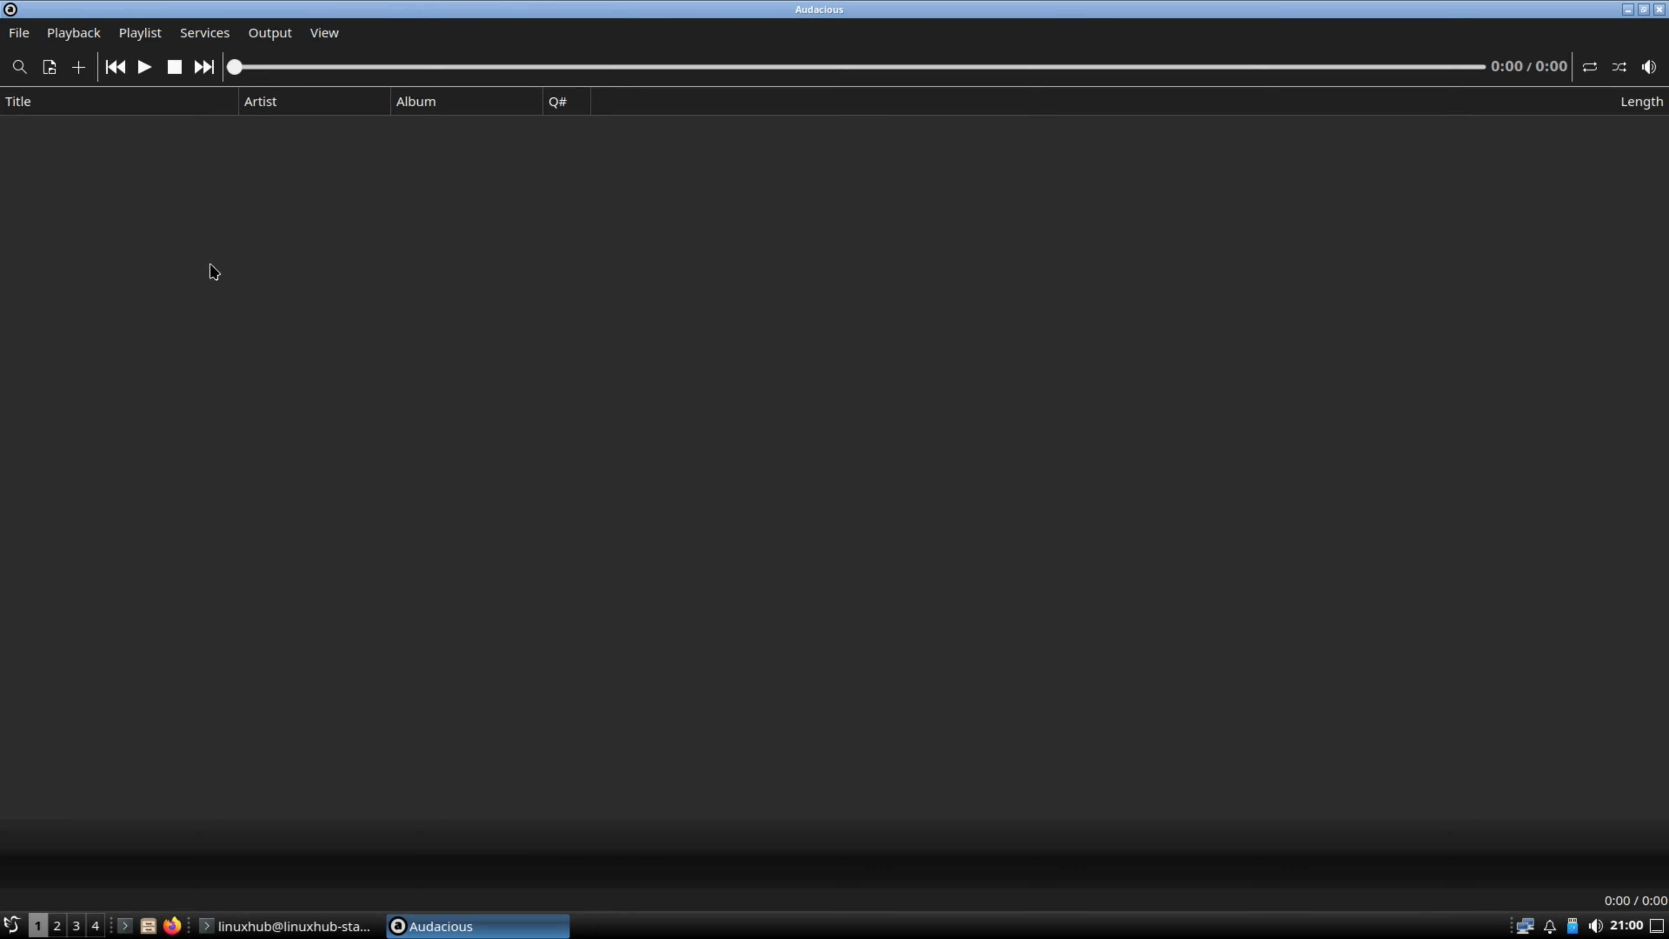
# - Review the File, Playback, Output and View commands available in Audacious without choosing any
pyautogui.click(12, 36)
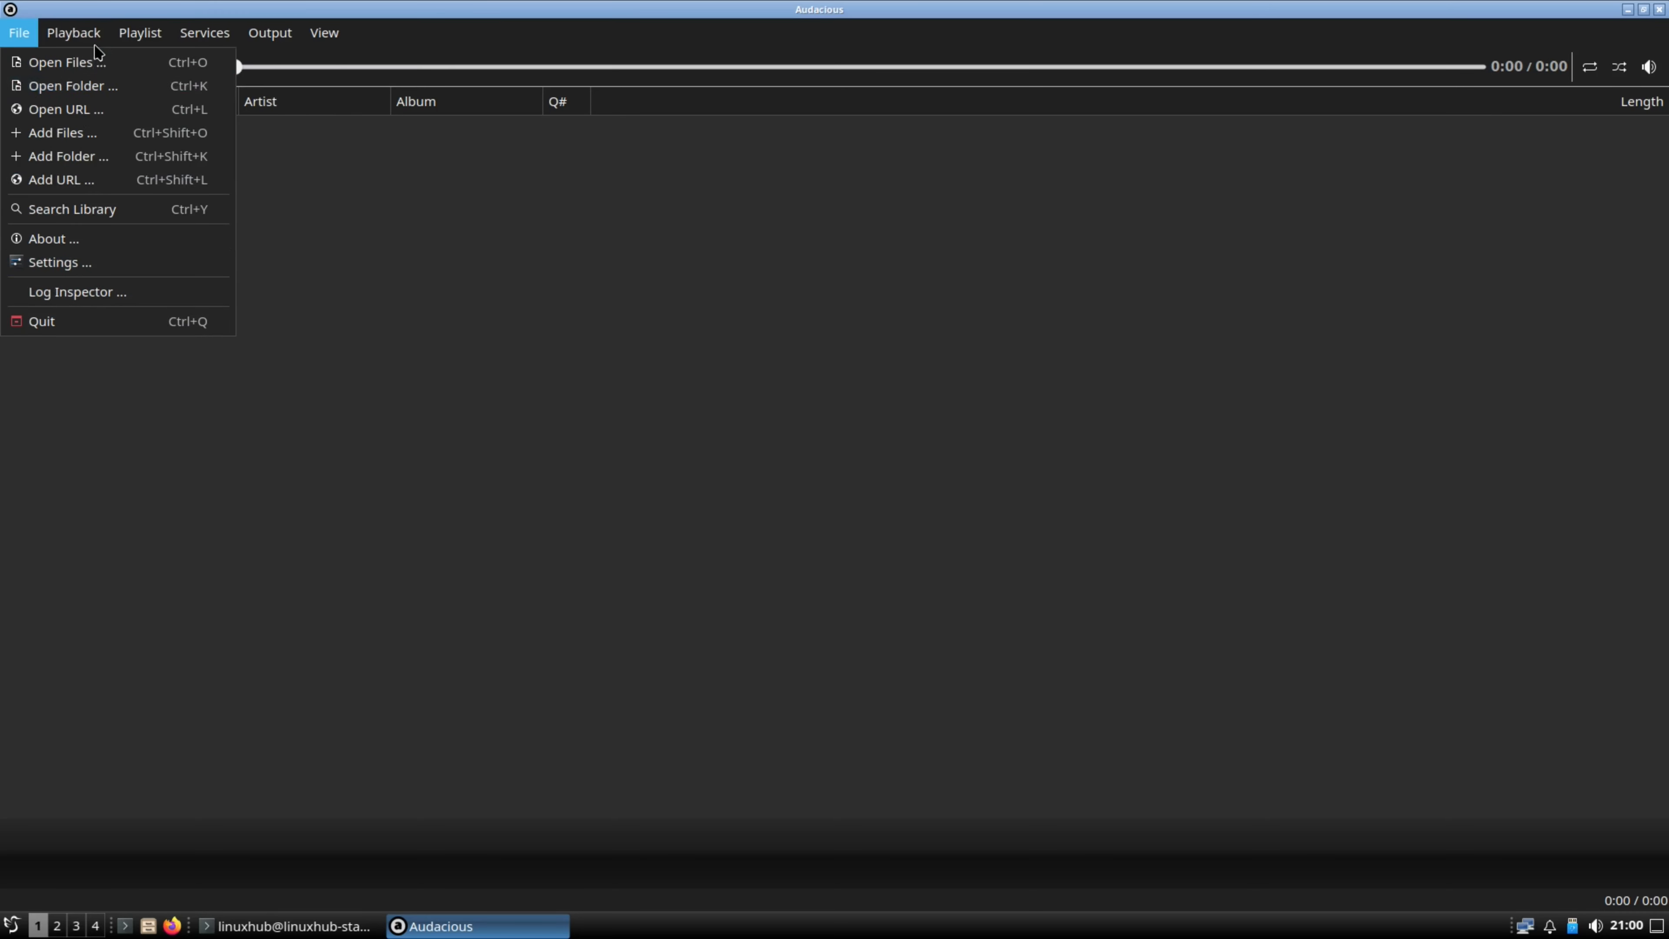
pyautogui.click(752, 333)
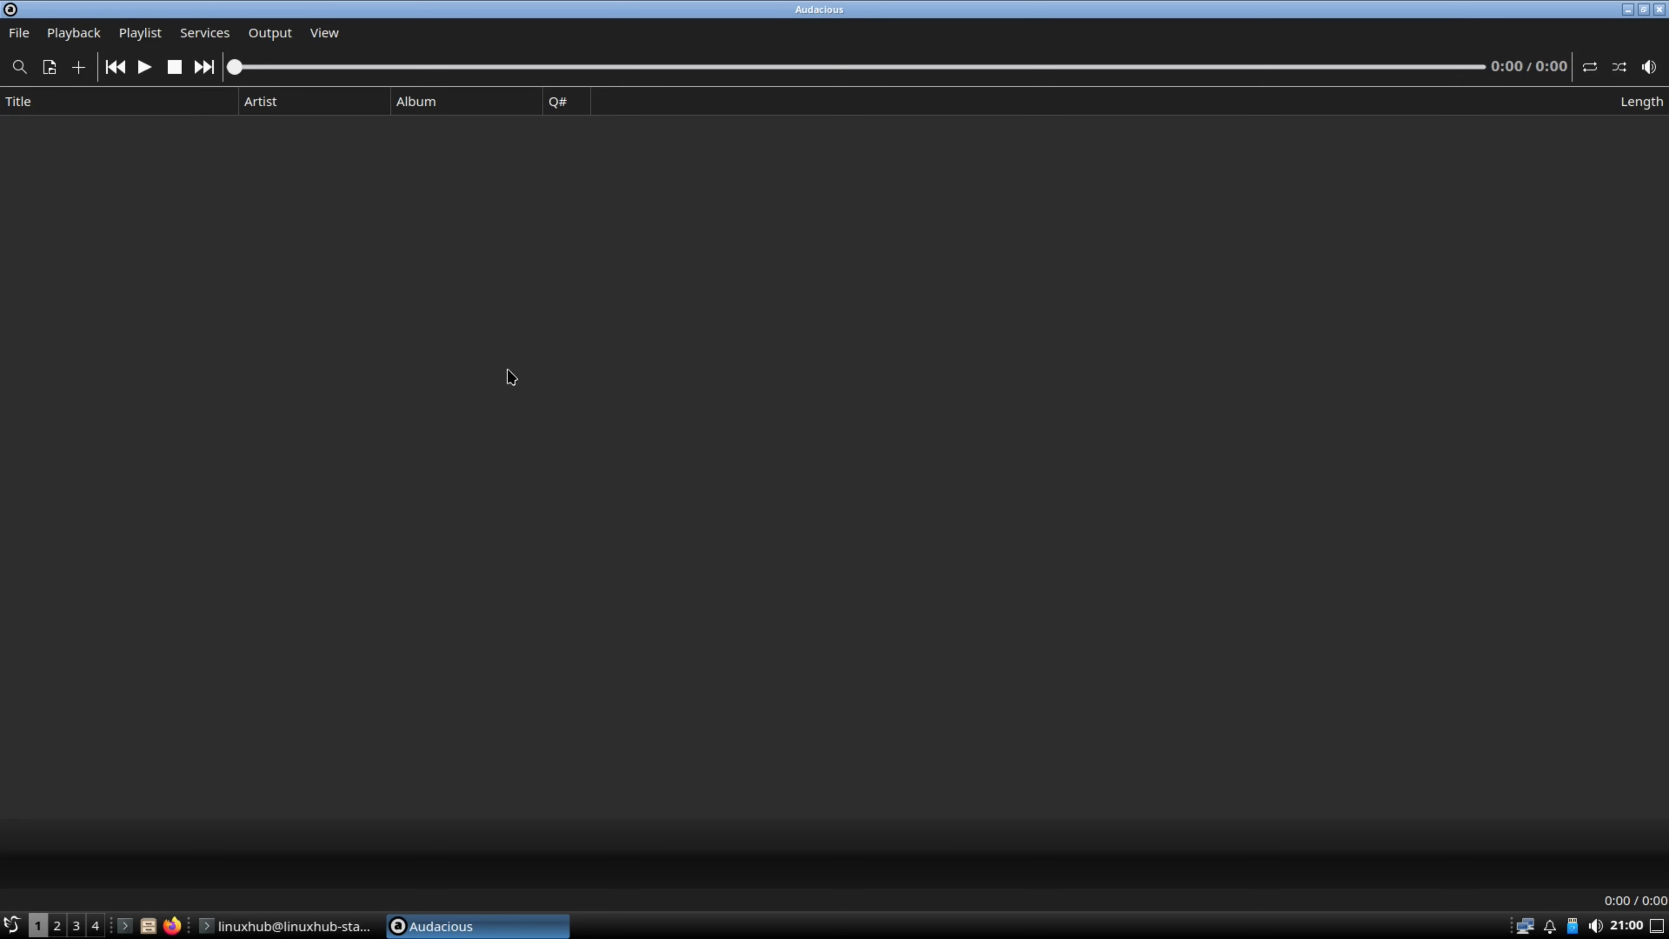
pyautogui.click(268, 34)
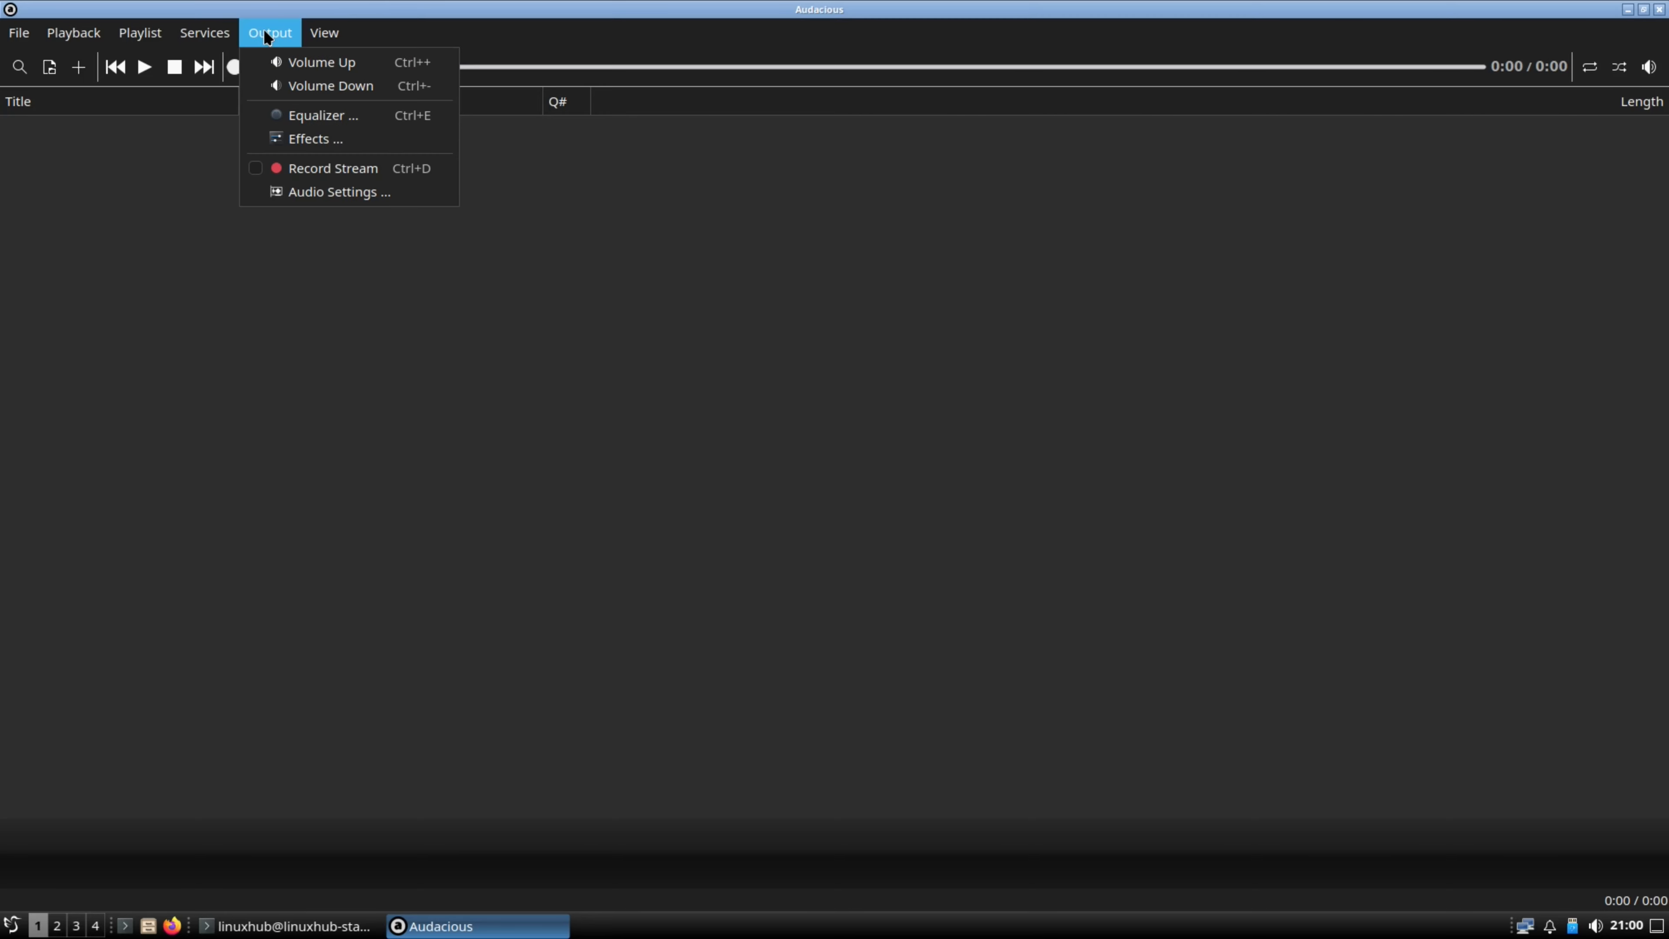
pyautogui.moveTo(326, 31)
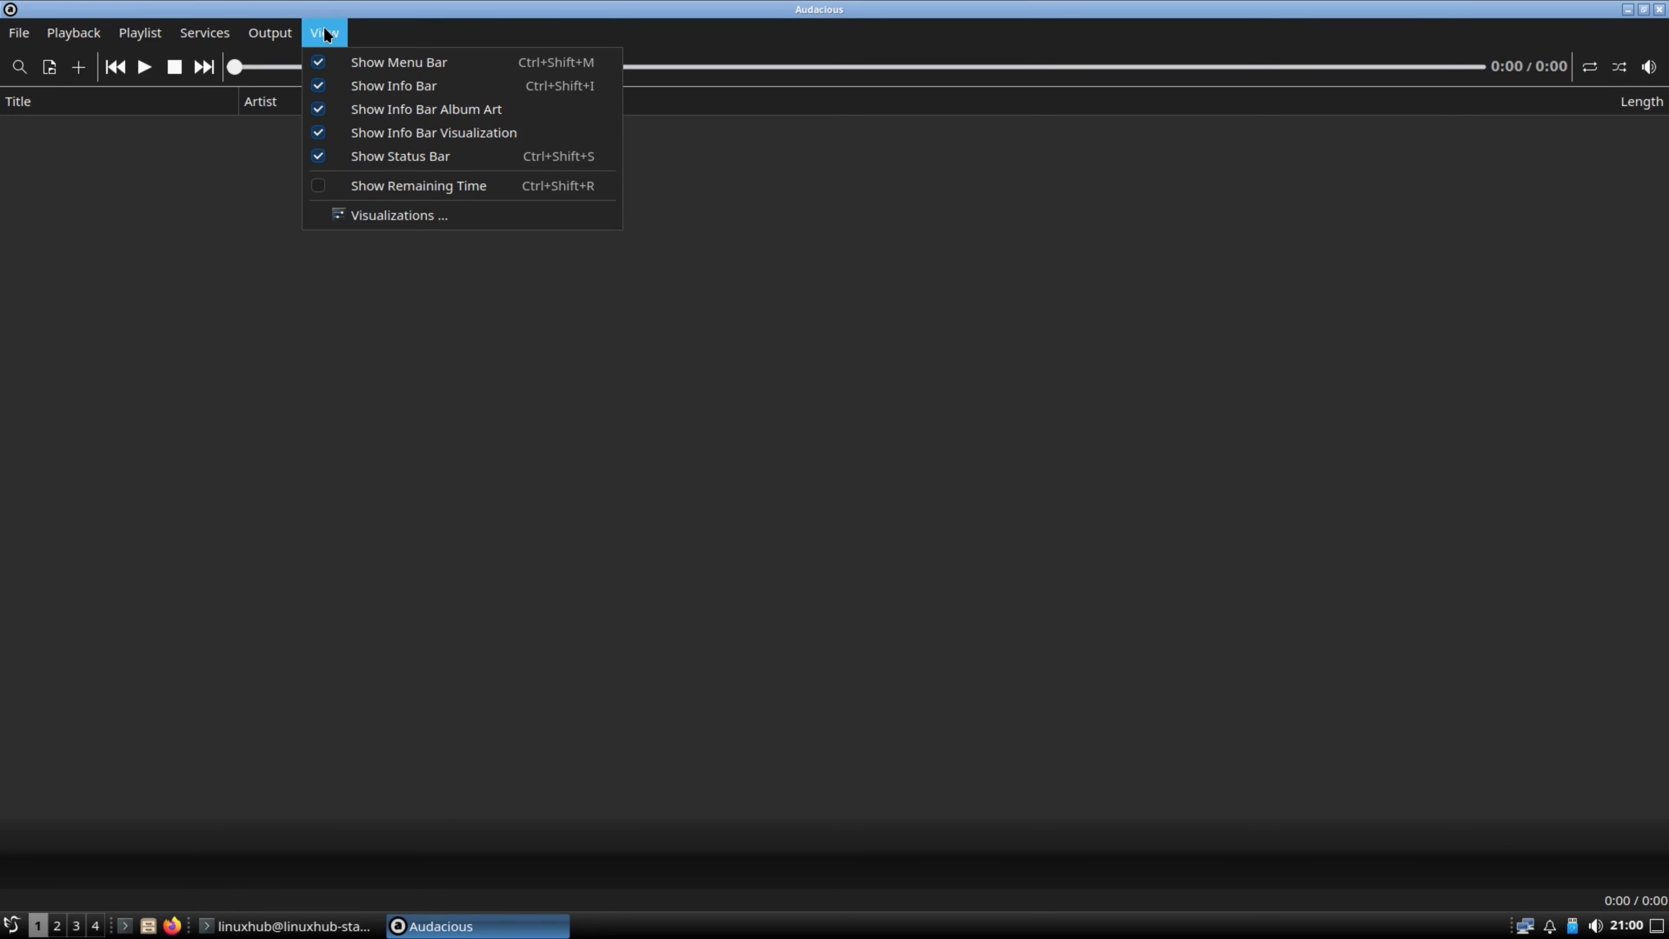
pyautogui.moveTo(4, 36)
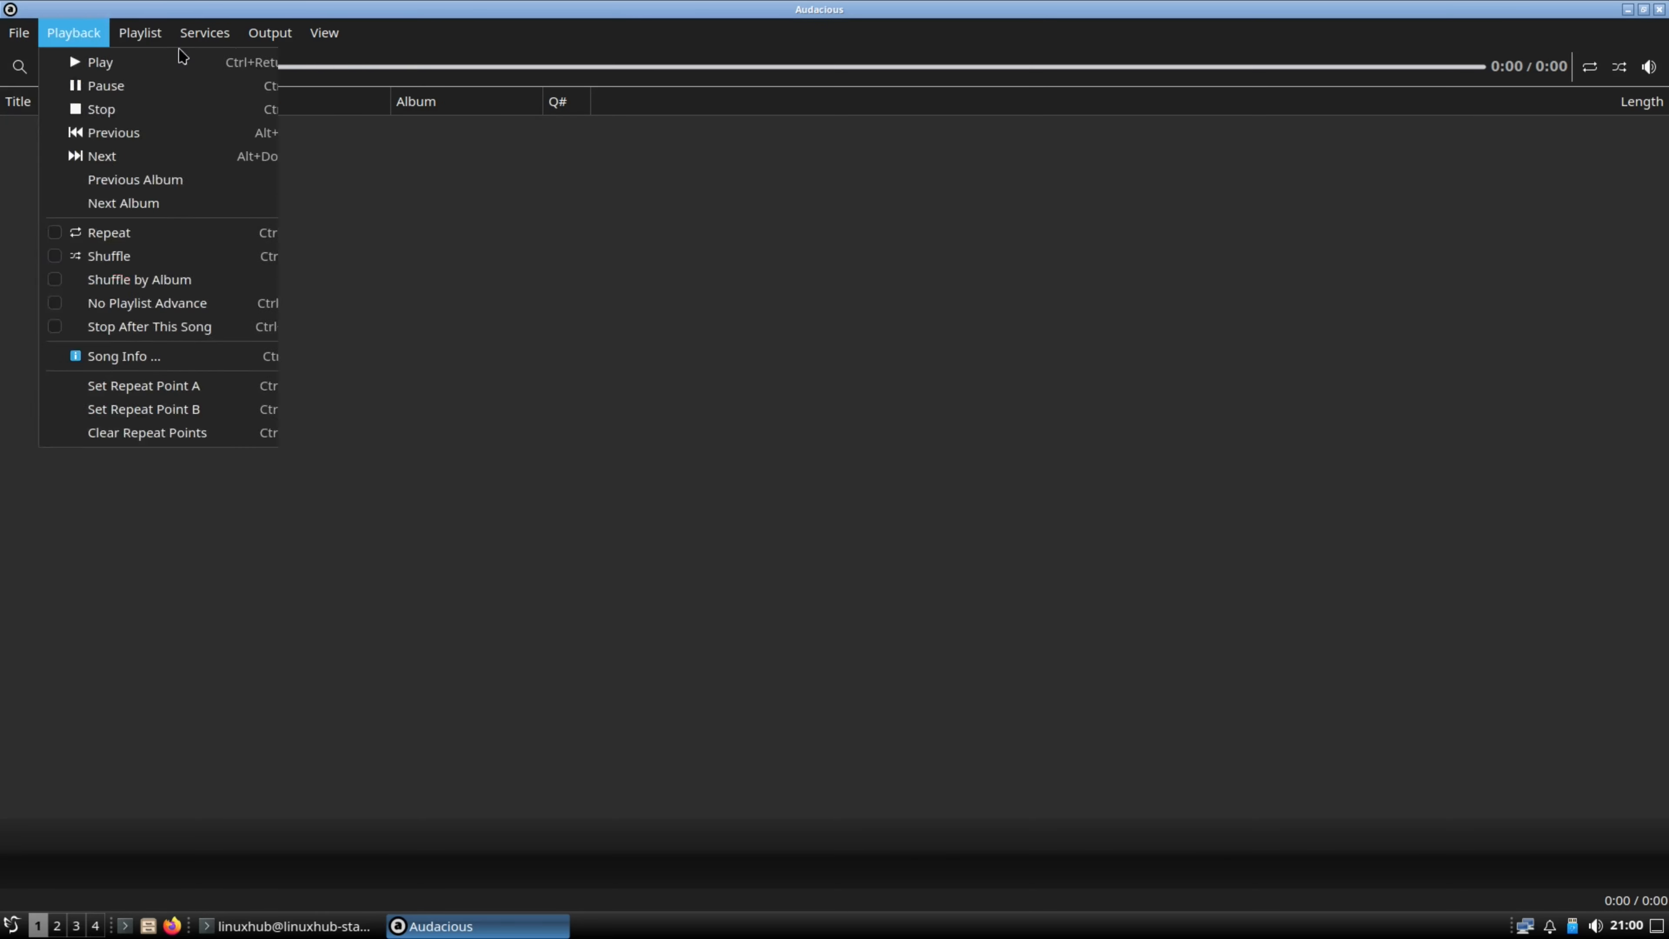
pyautogui.click(1051, 326)
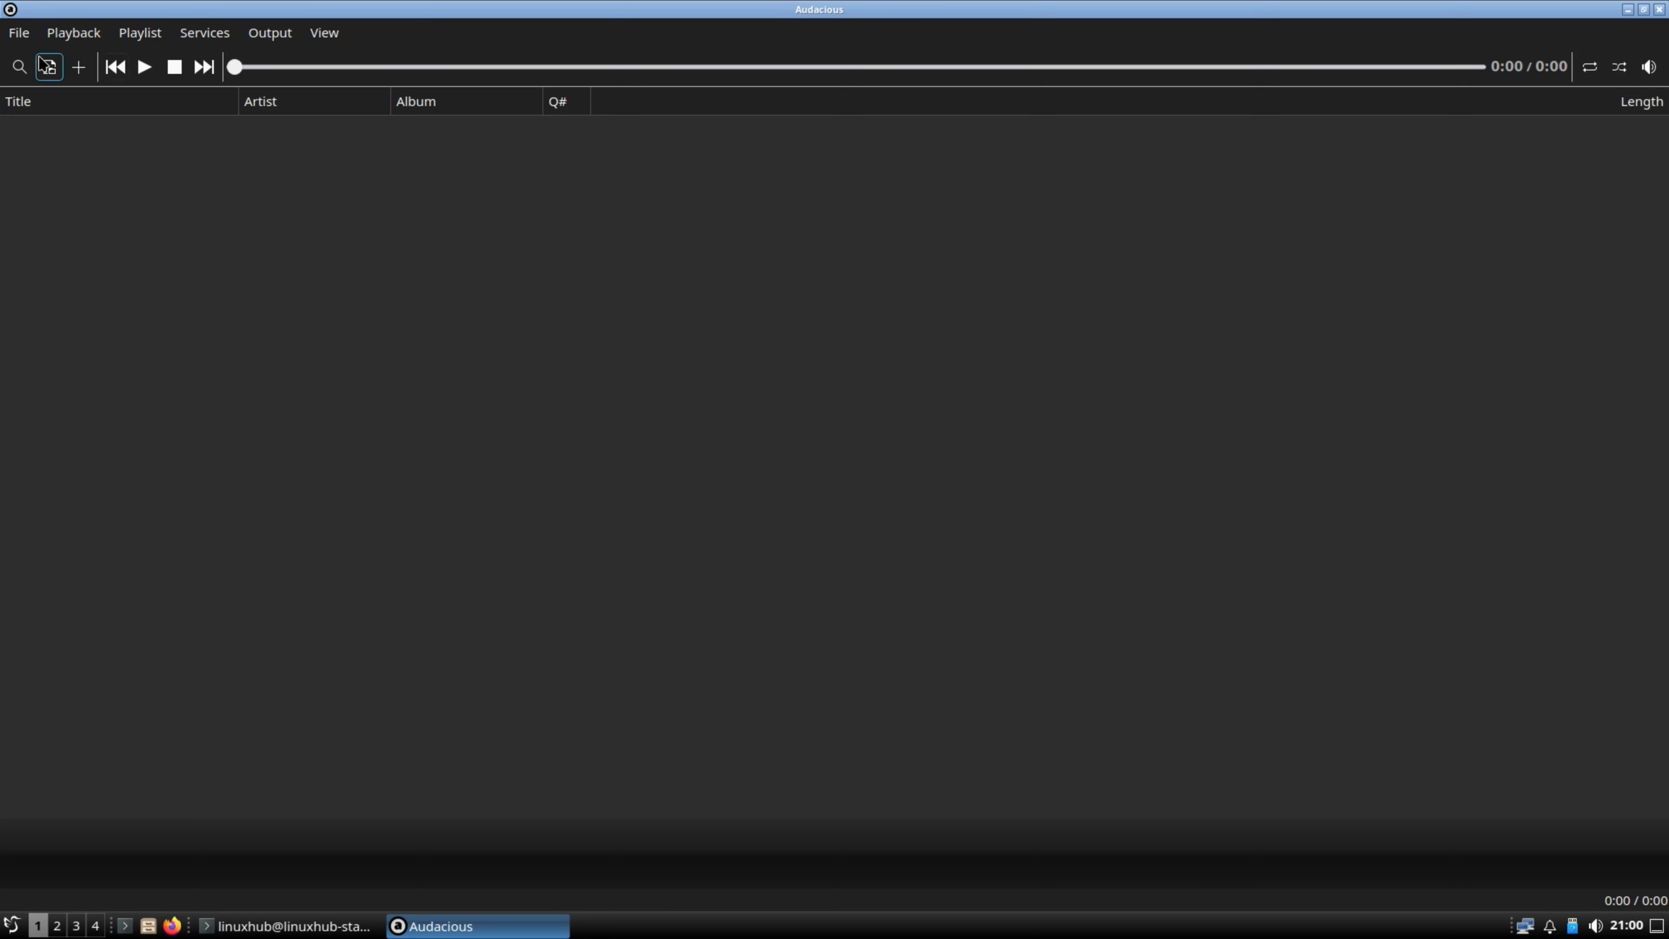
# - Check the version in the About Audacious dialog, and close the dialog and the player
pyautogui.click(19, 33)
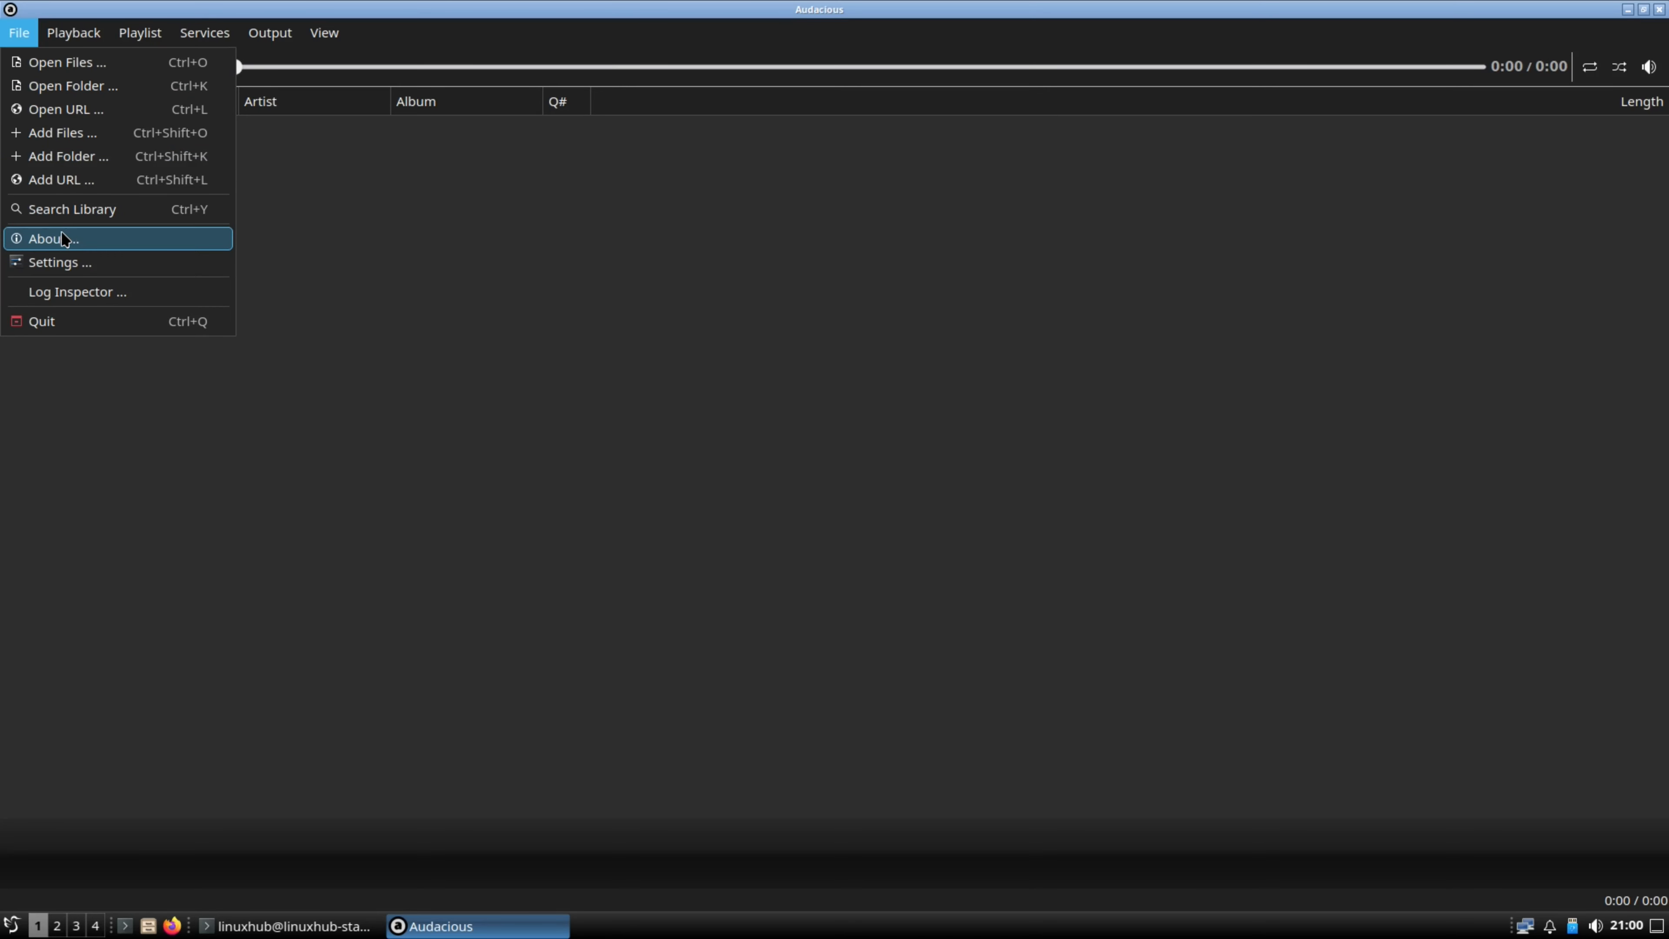
pyautogui.click(53, 238)
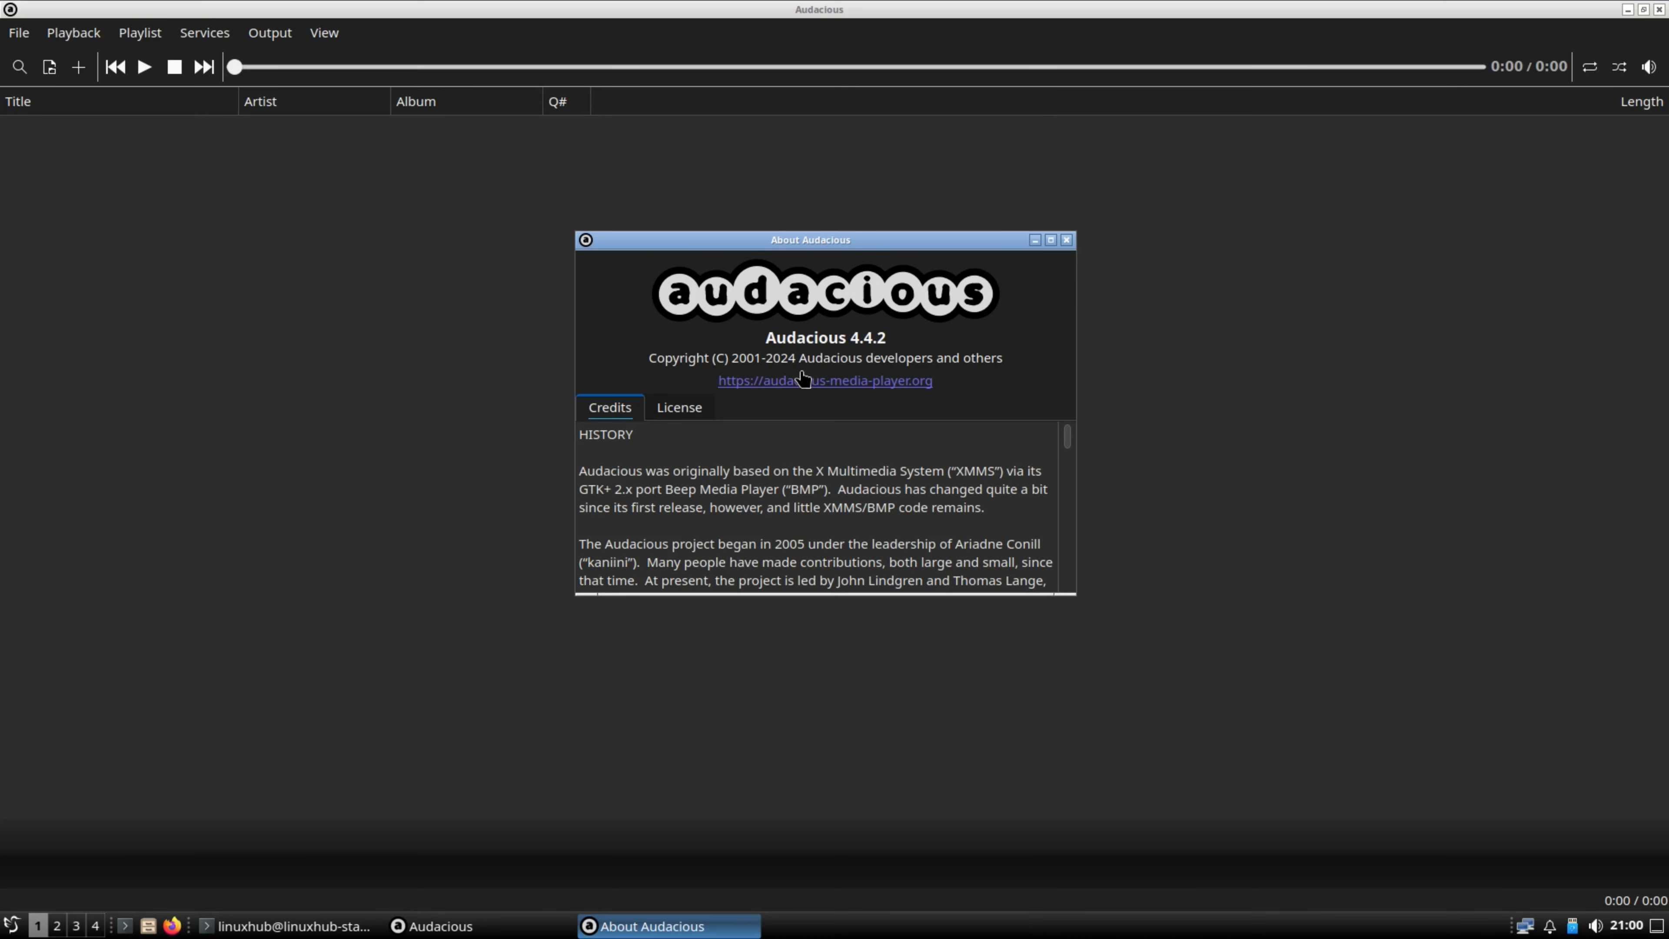
pyautogui.click(1066, 240)
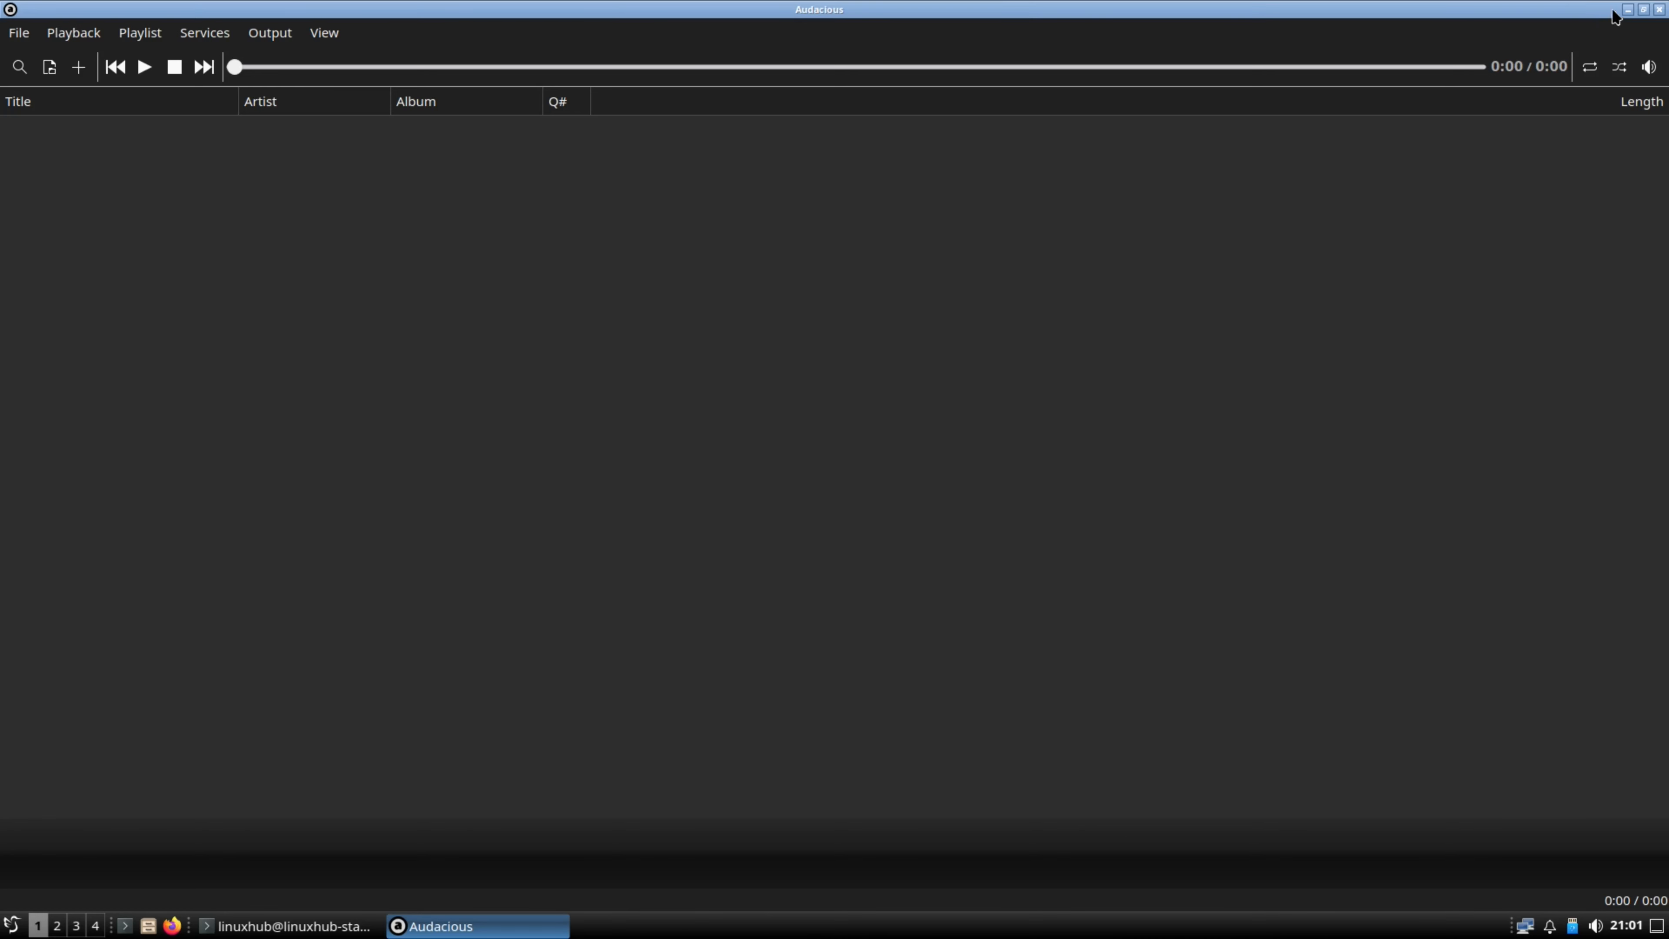
pyautogui.click(1659, 9)
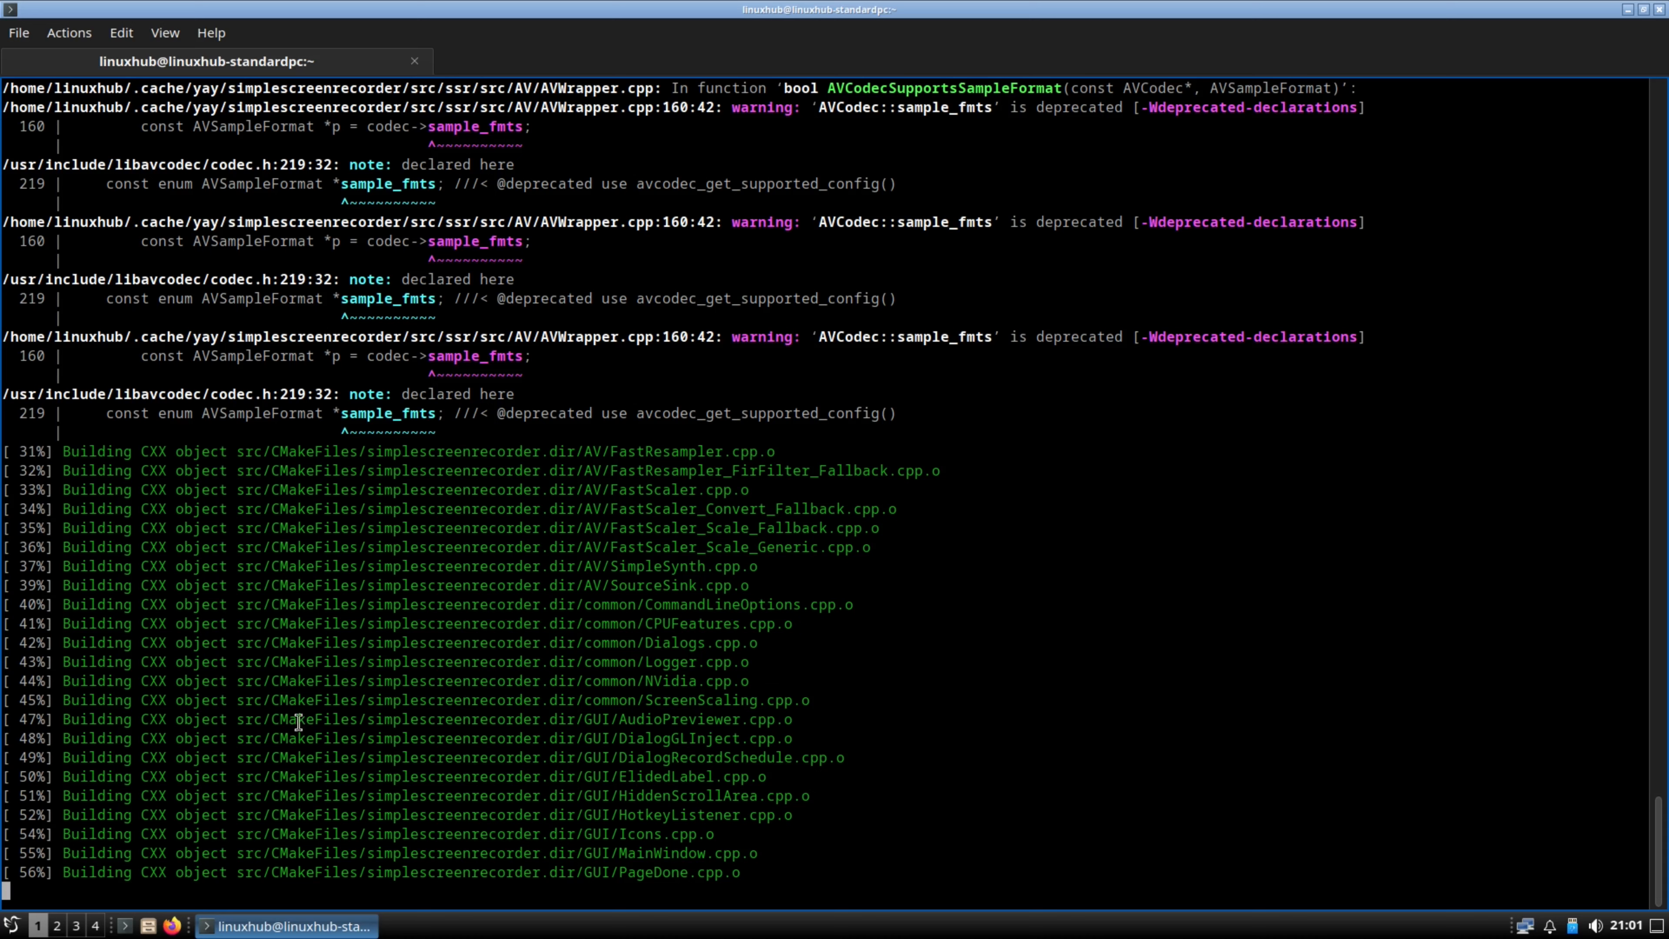
# - Launch GNU Image Manipulation Program from the Graphics category and maximize its window
pyautogui.click(12, 925)
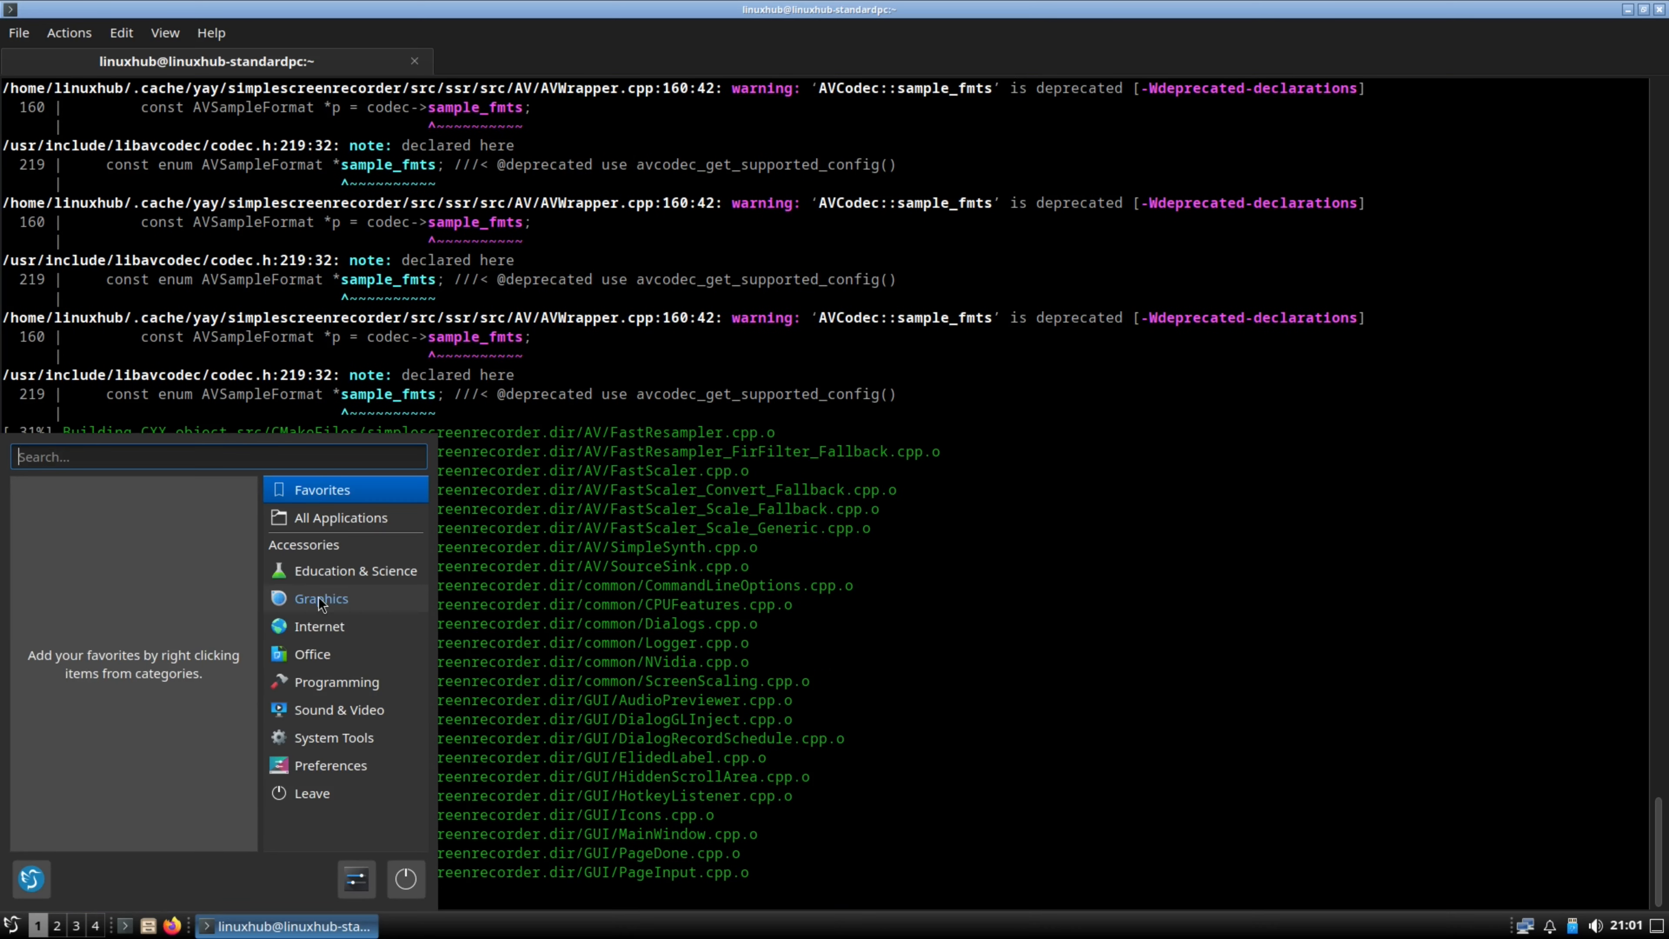
pyautogui.click(319, 597)
pyautogui.click(56, 491)
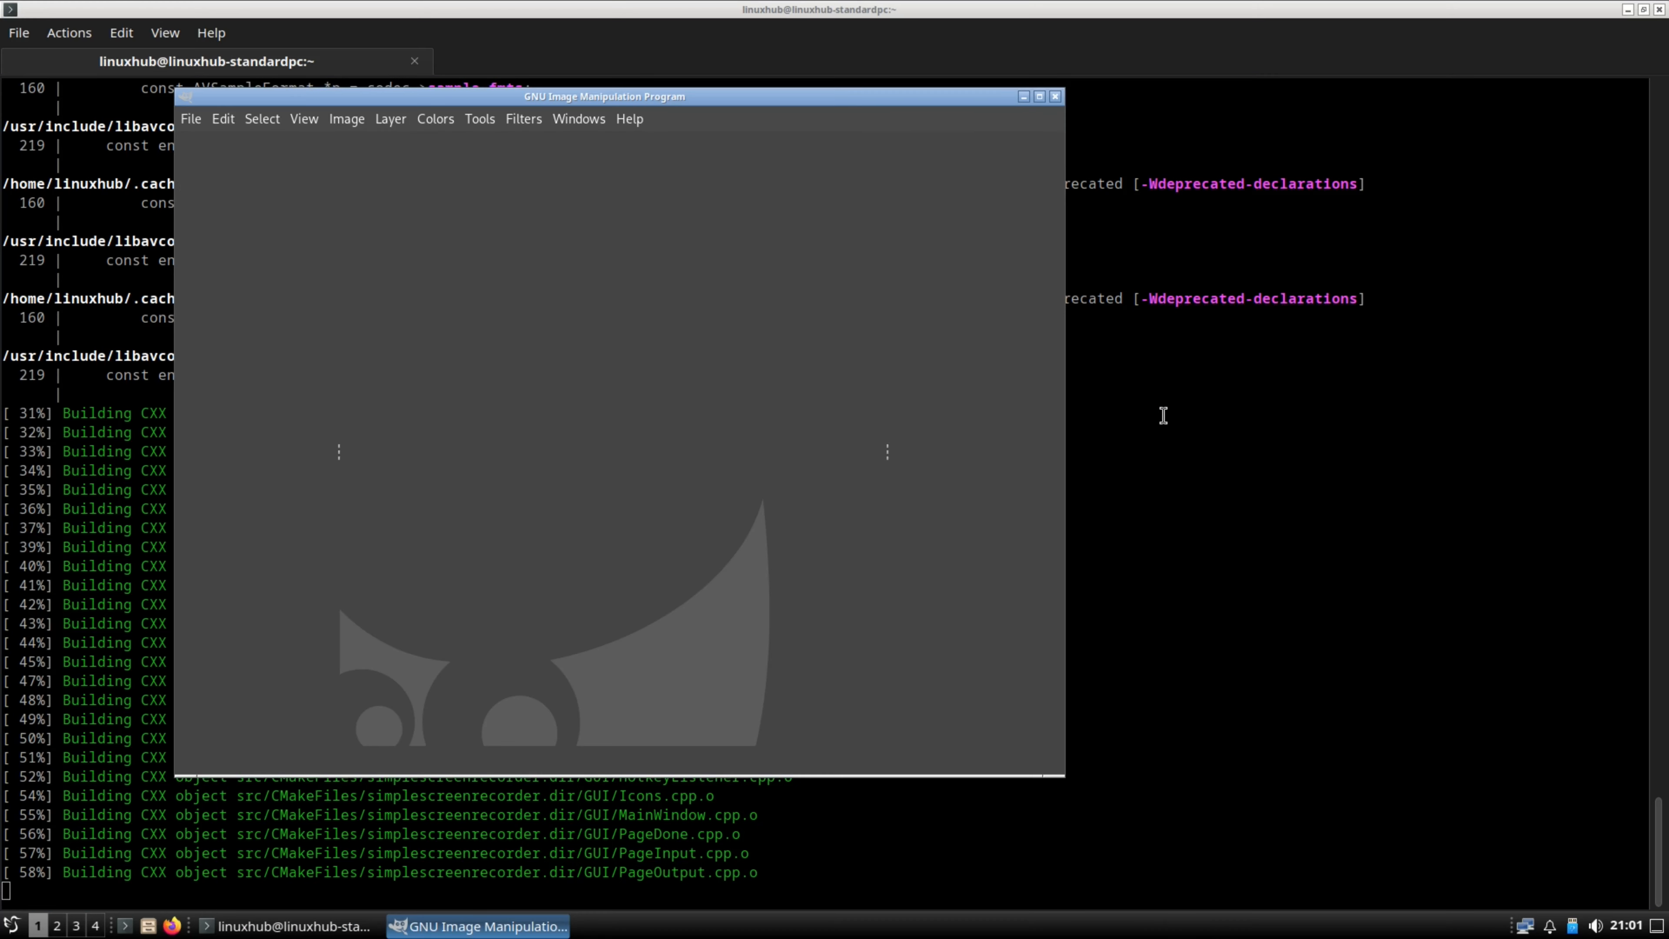
pyautogui.click(1039, 96)
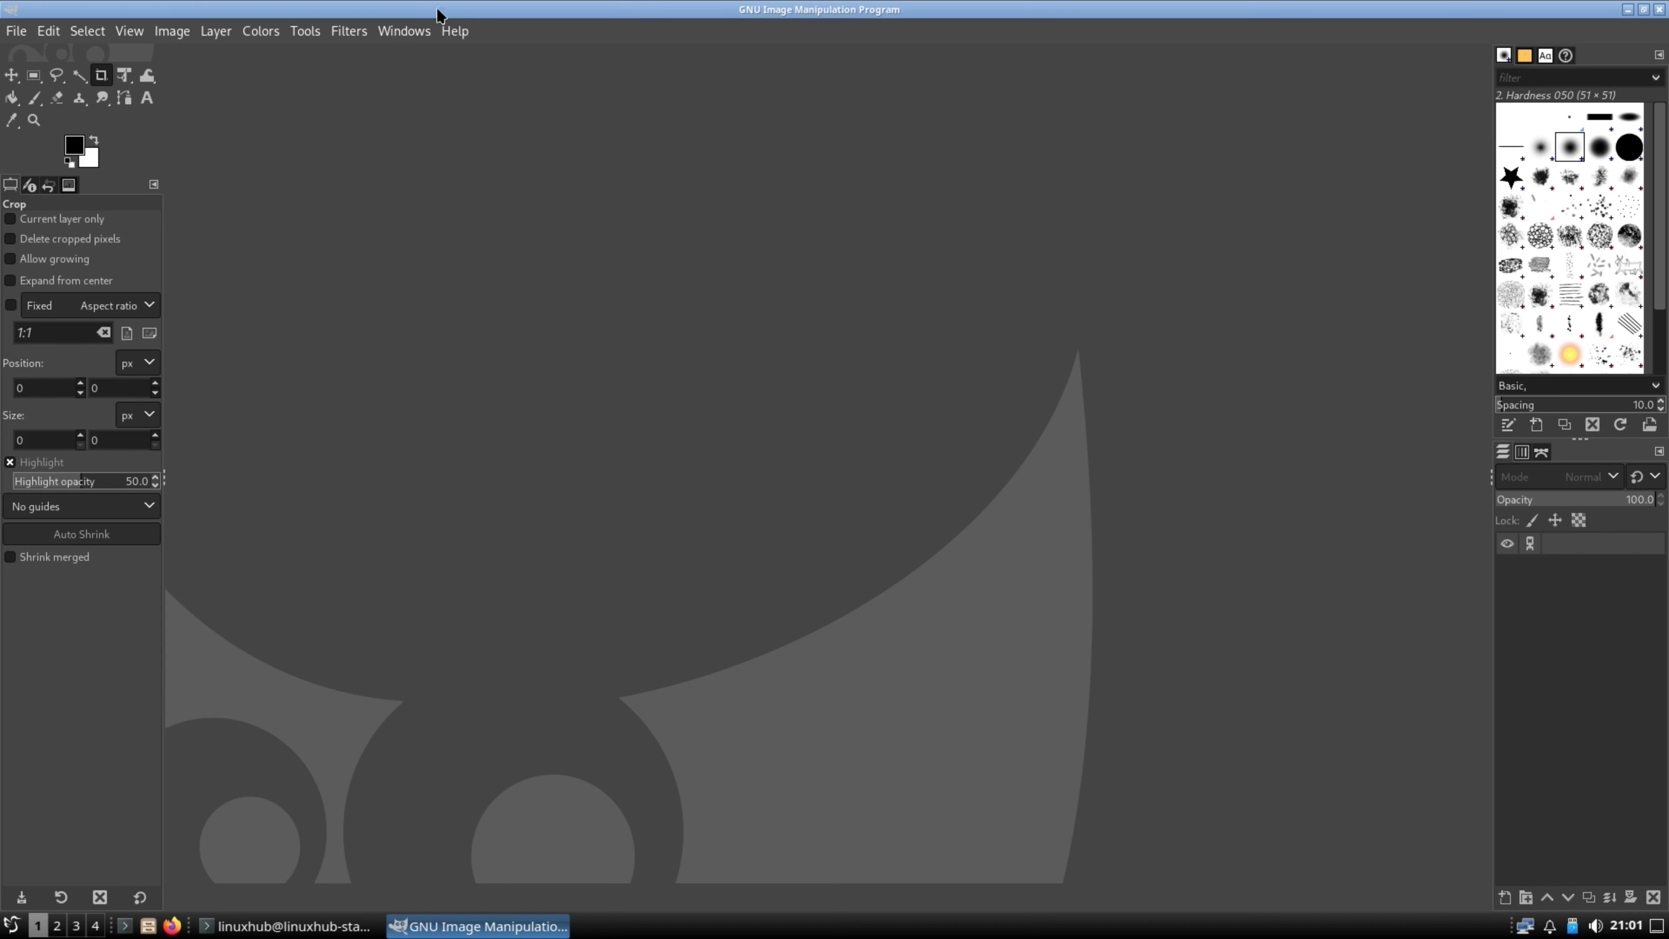
# - Check the version and copyright lines in the About GIMP dialog, and close the dialog and GIMP
pyautogui.click(455, 31)
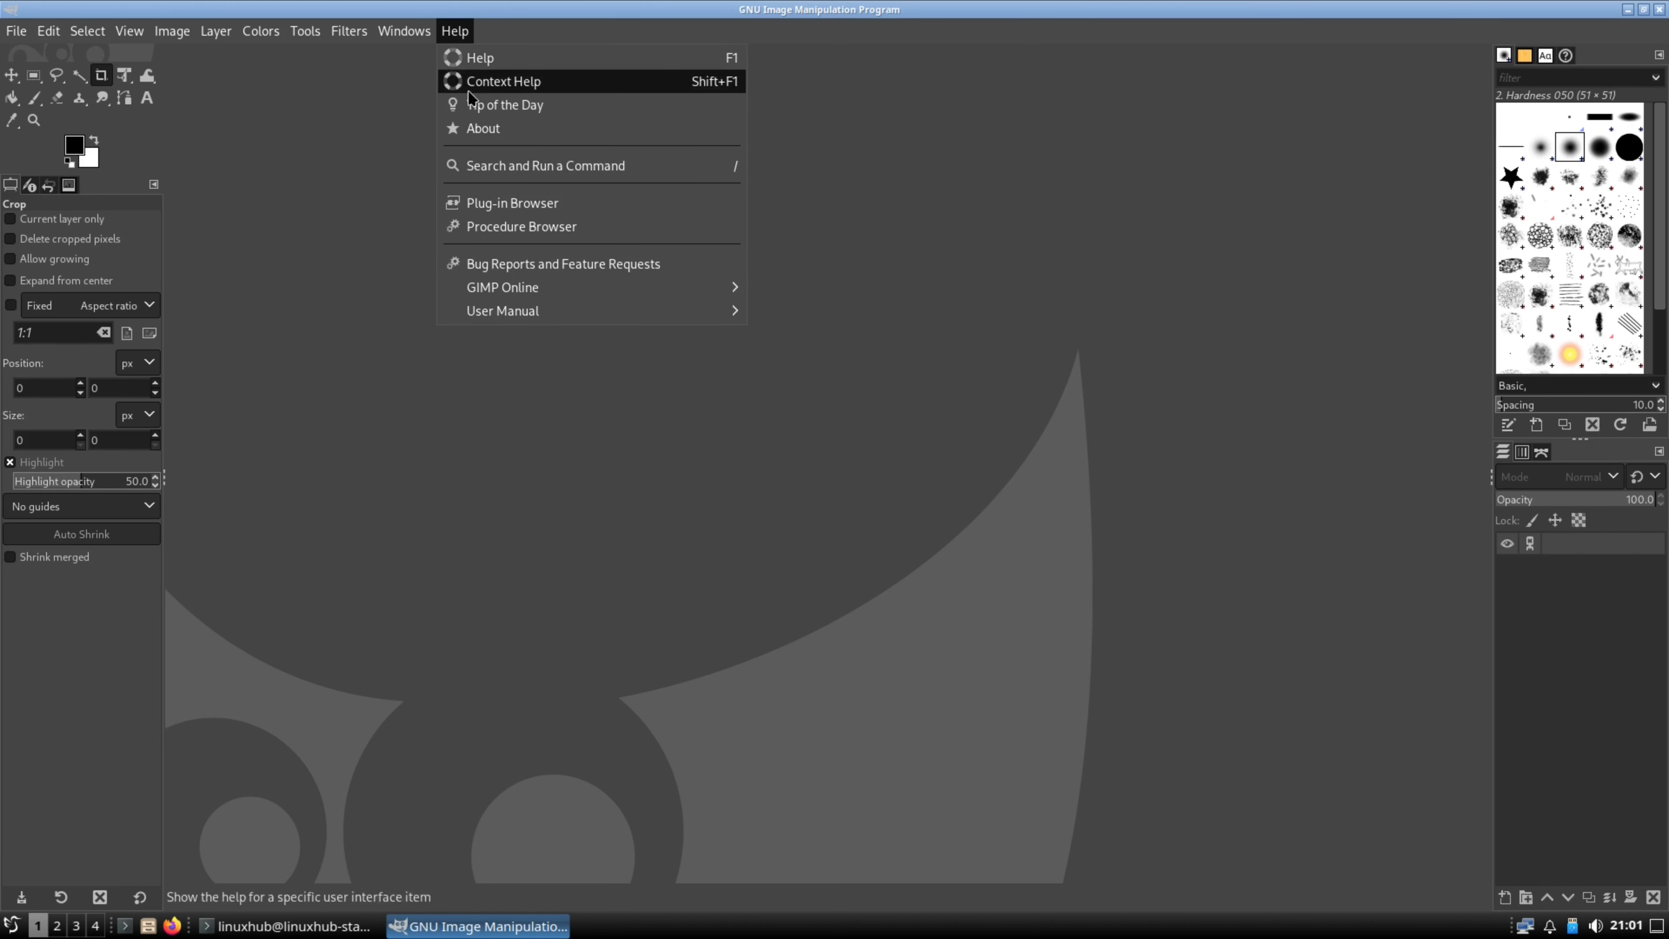
pyautogui.click(510, 130)
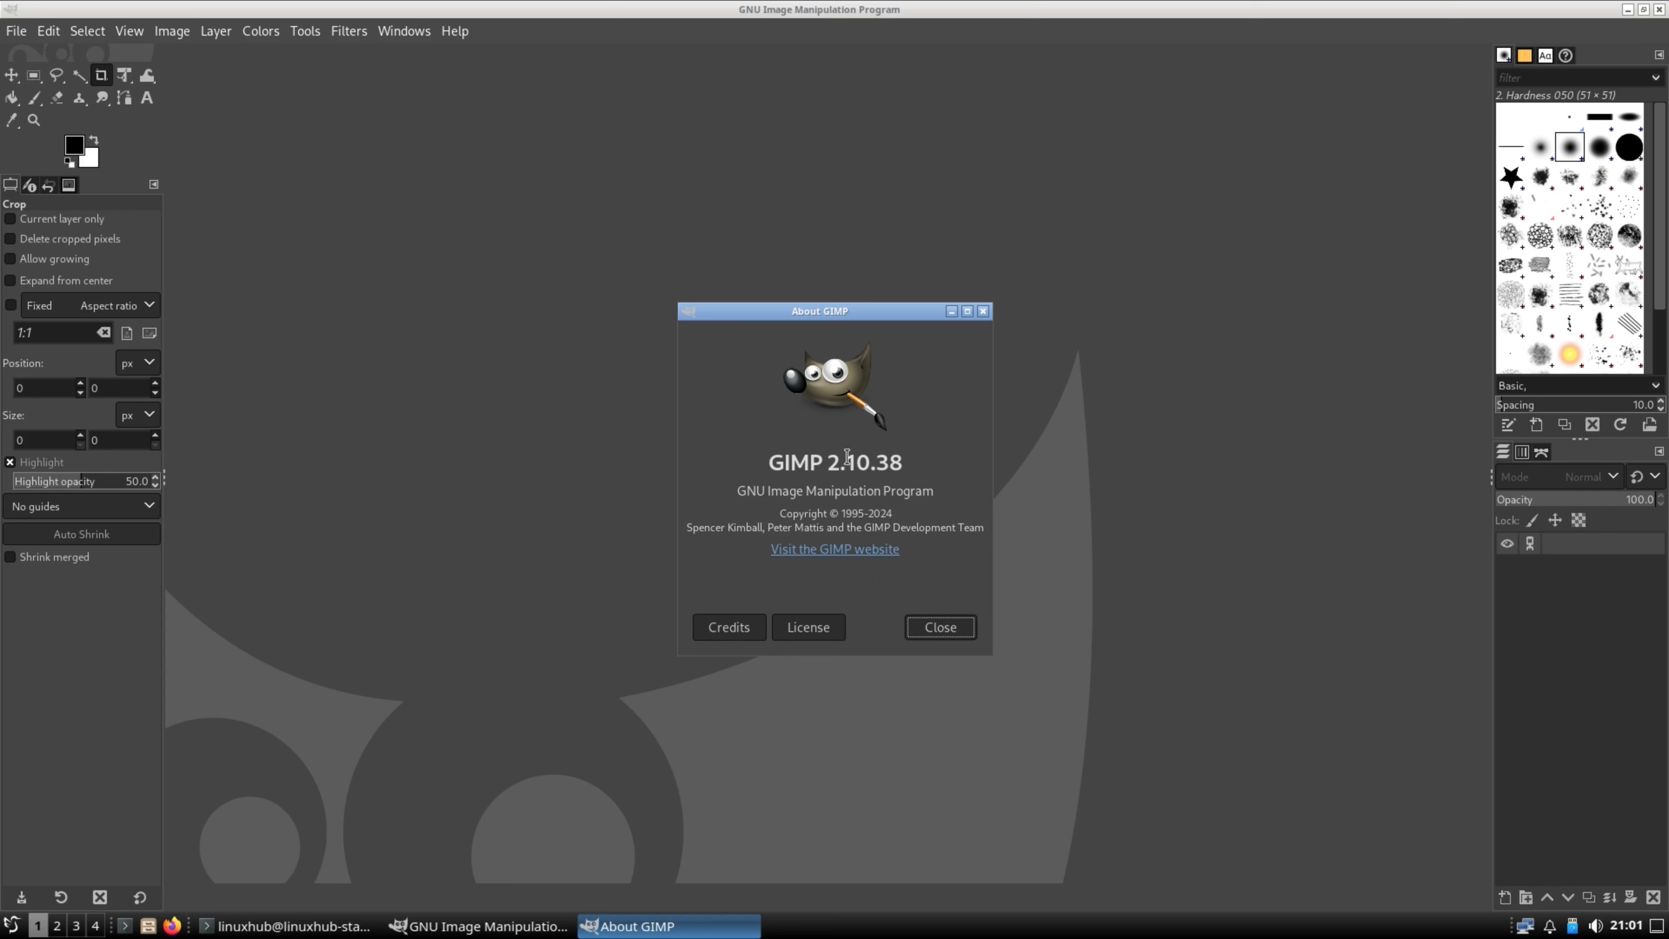
pyautogui.tripleClick(795, 512)
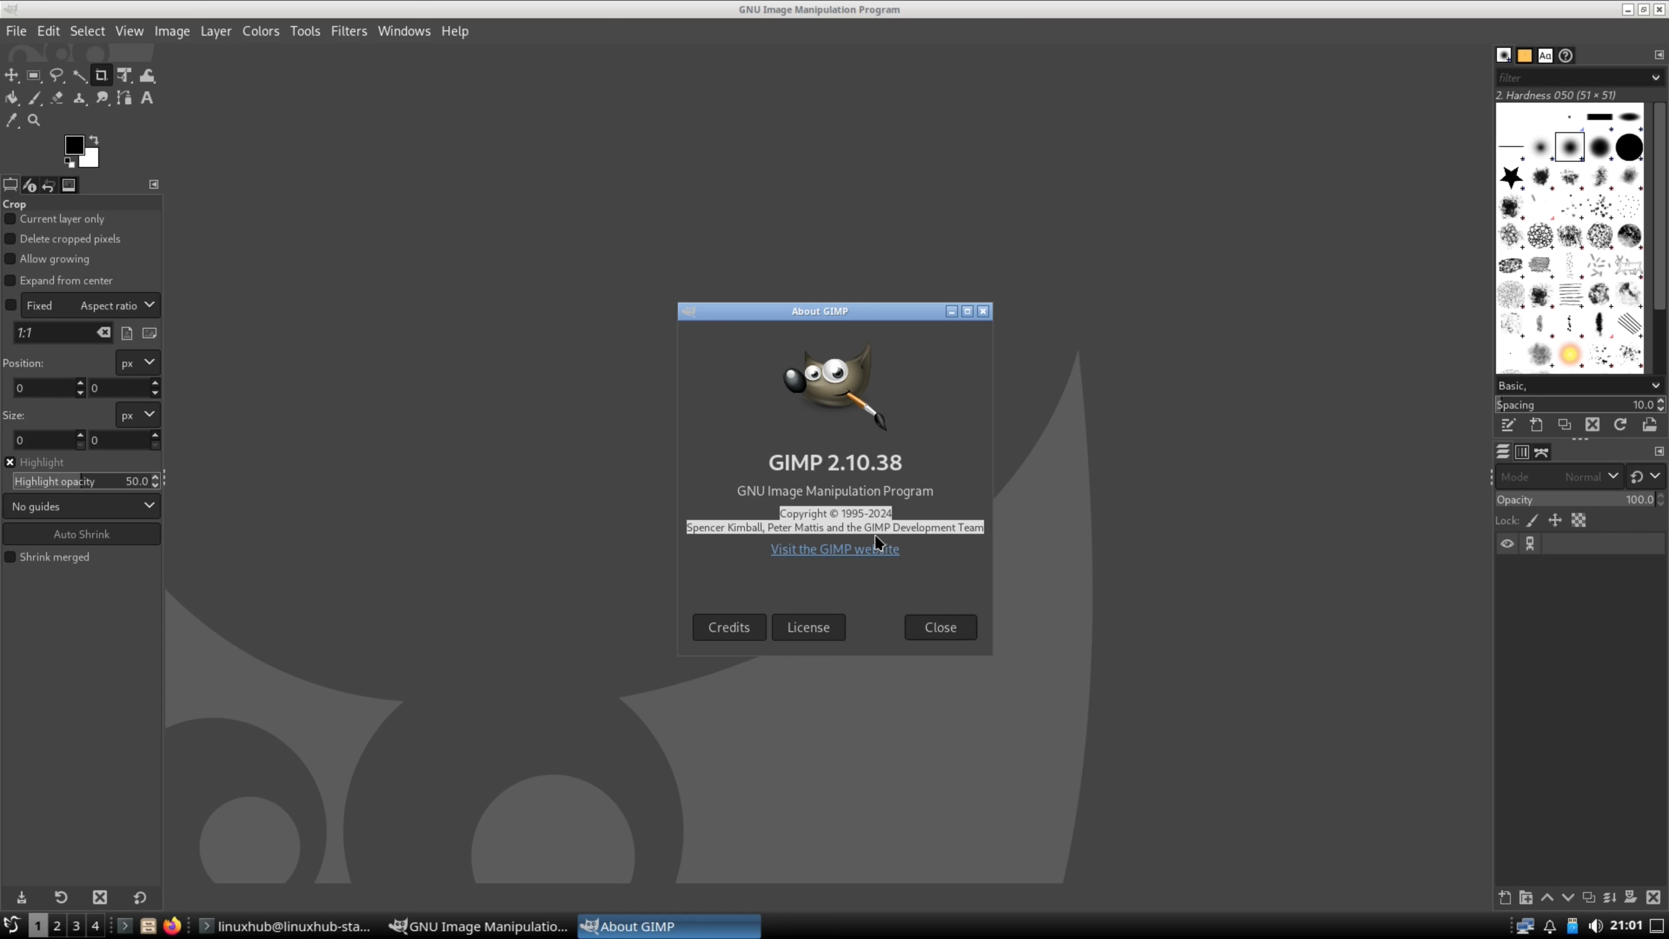
pyautogui.click(983, 311)
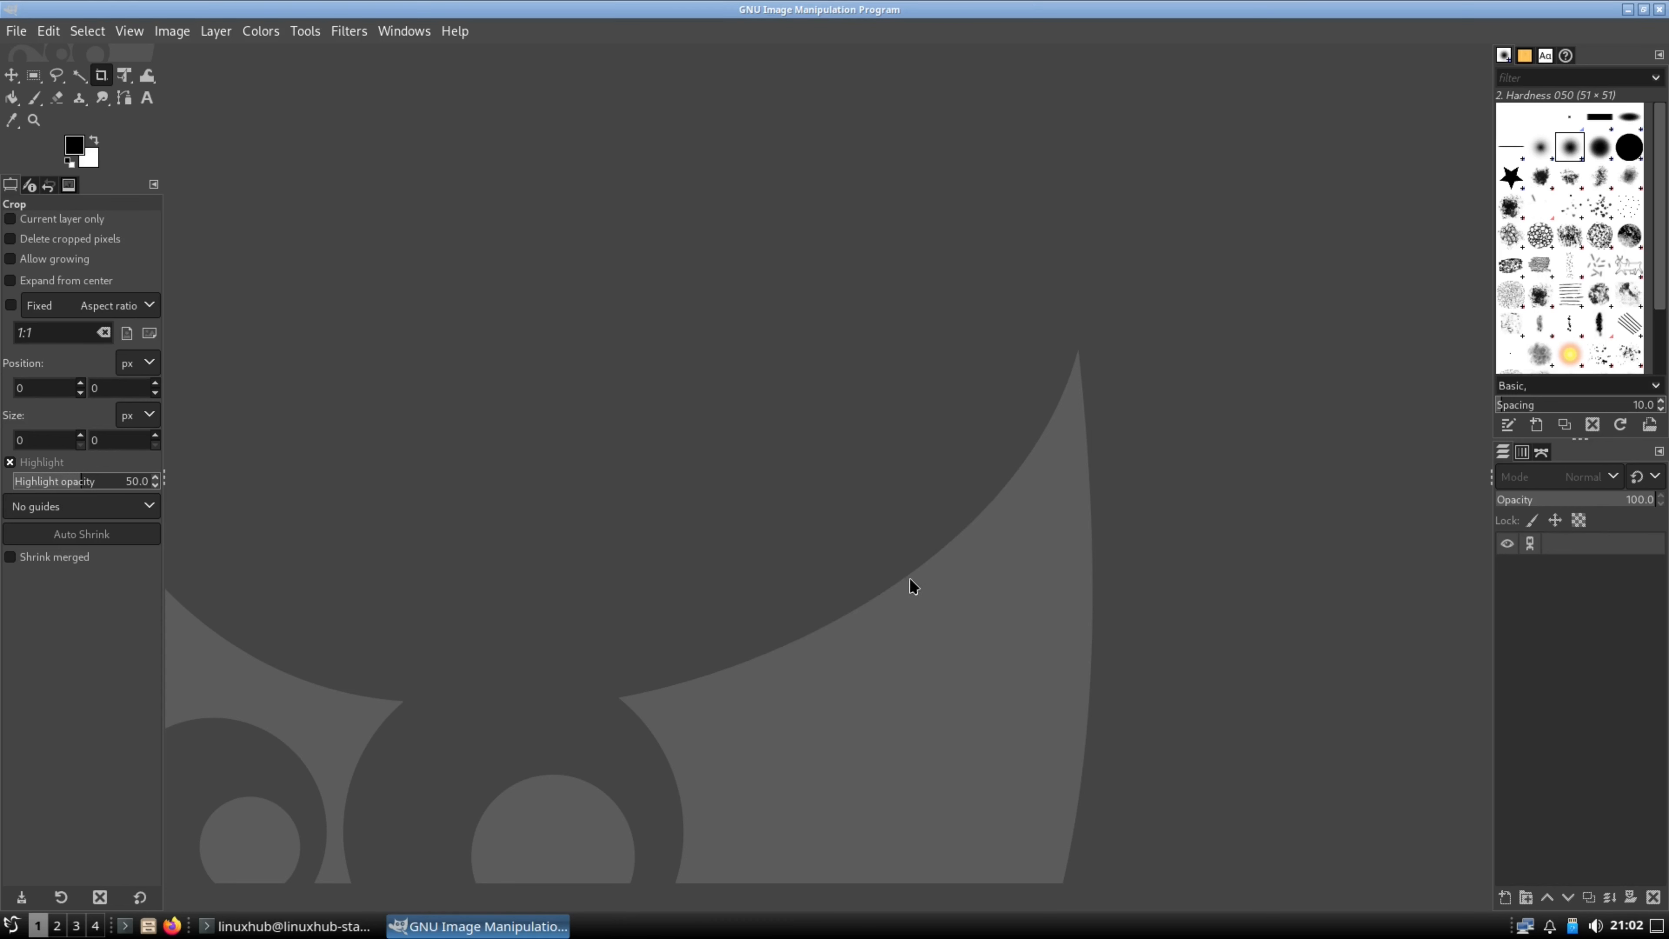
pyautogui.click(1661, 11)
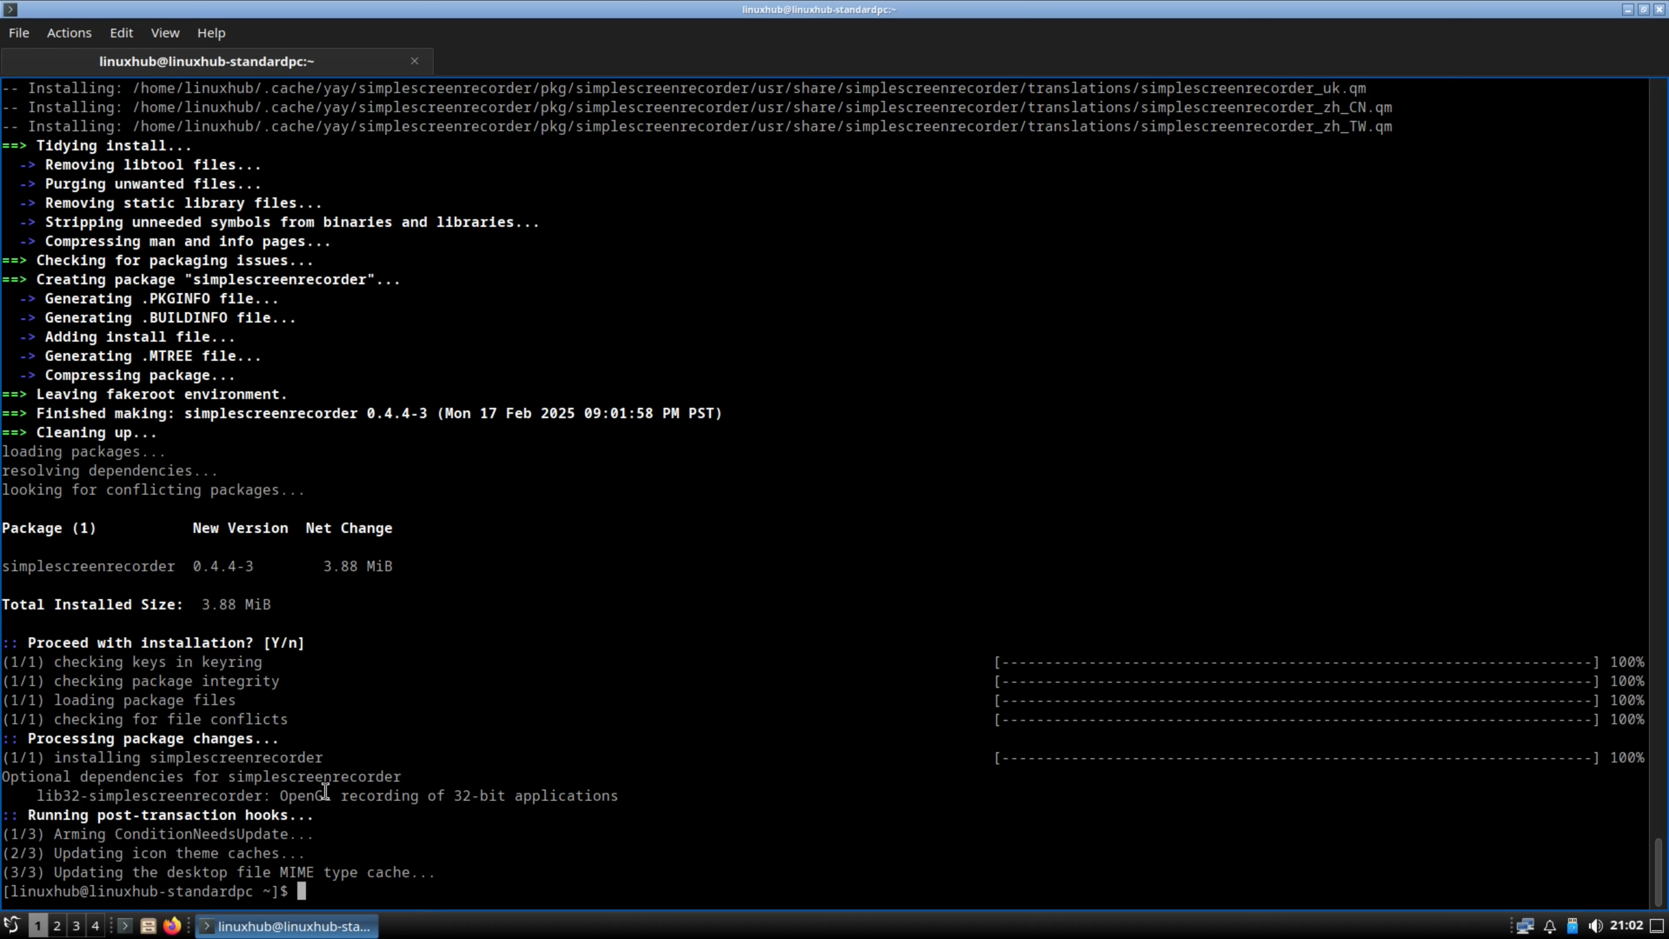
# - Close the terminal that finished installing simplescreenrecorder and confirm exiting QTerminal
pyautogui.rightClick(320, 927)
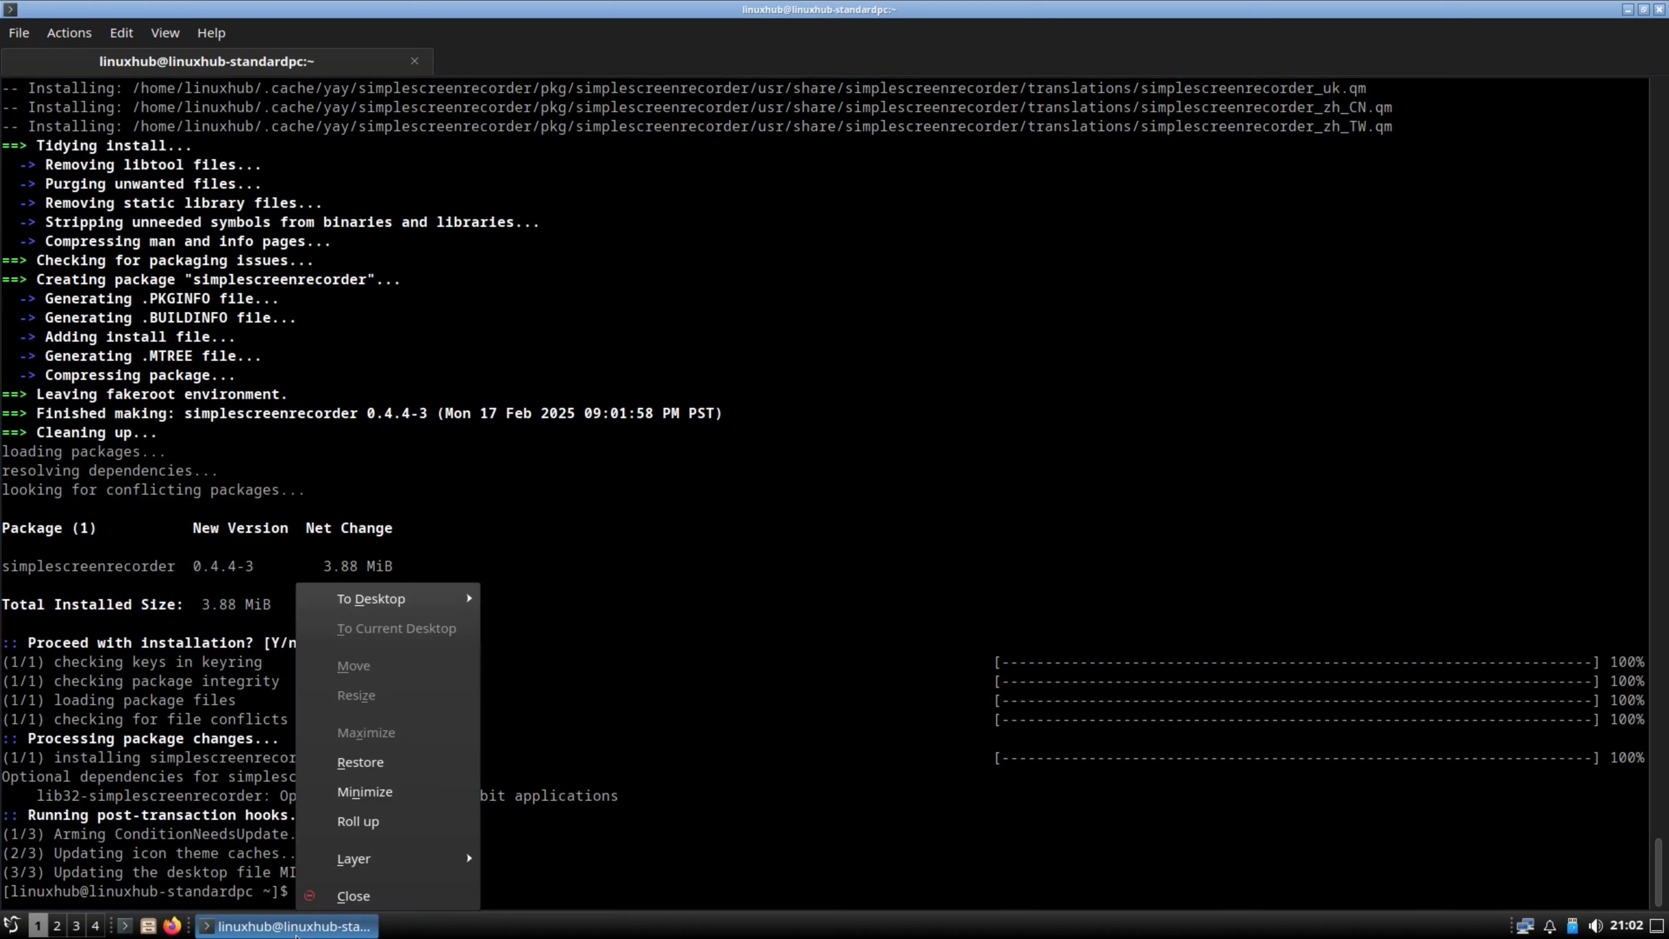
pyautogui.click(355, 897)
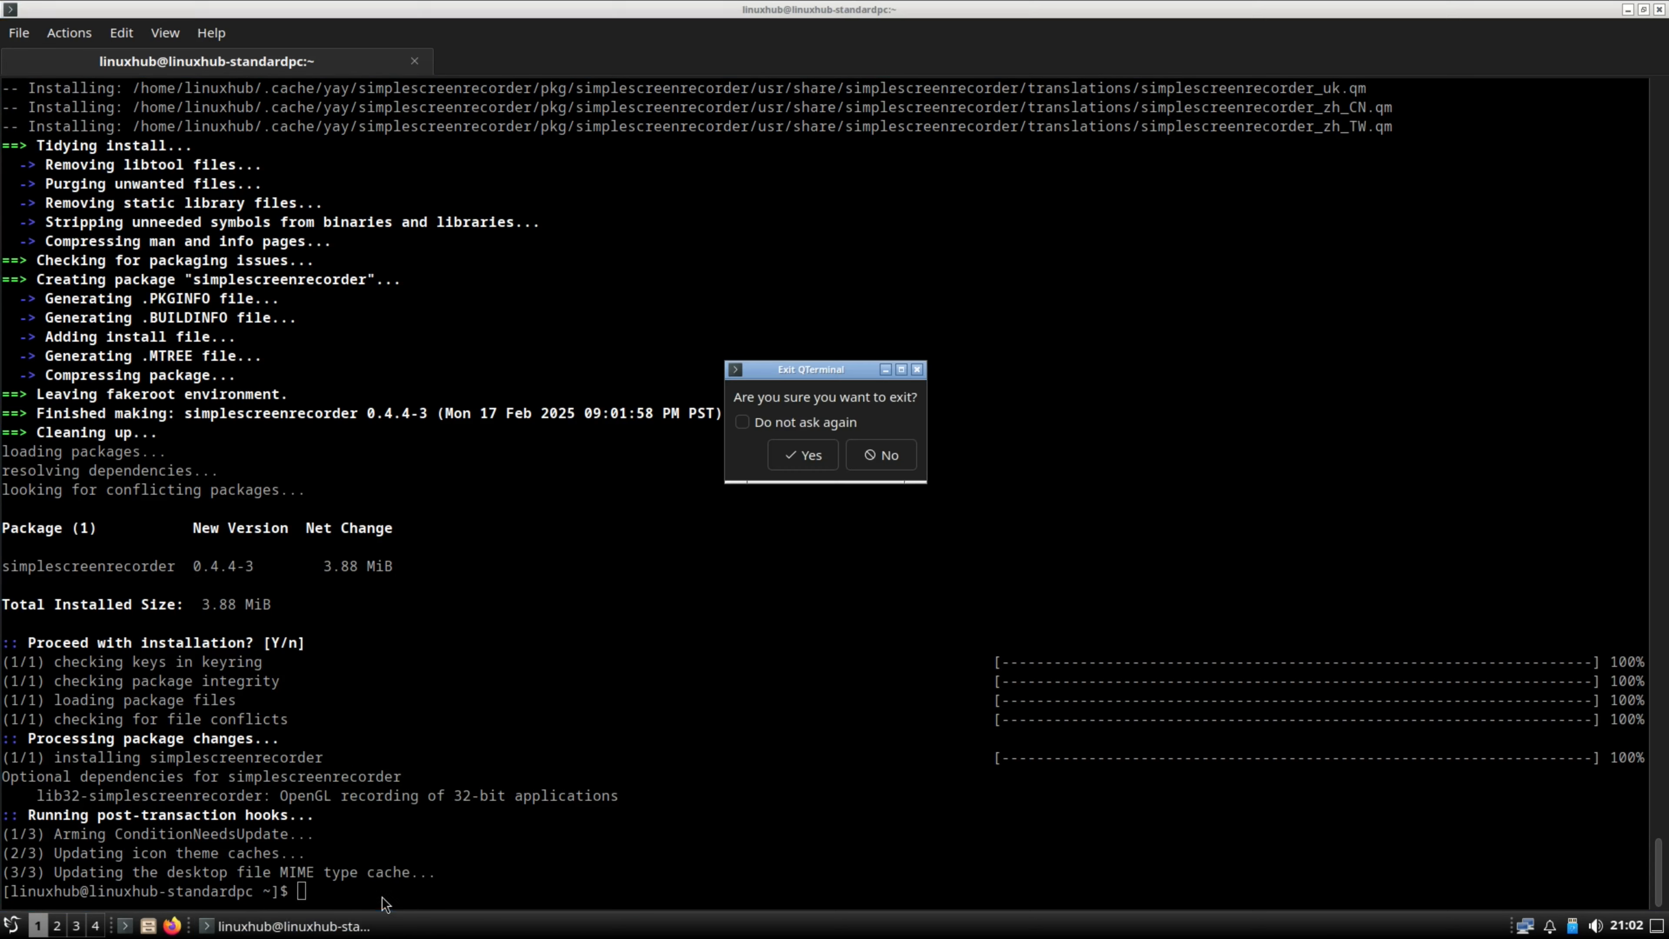
pyautogui.click(803, 460)
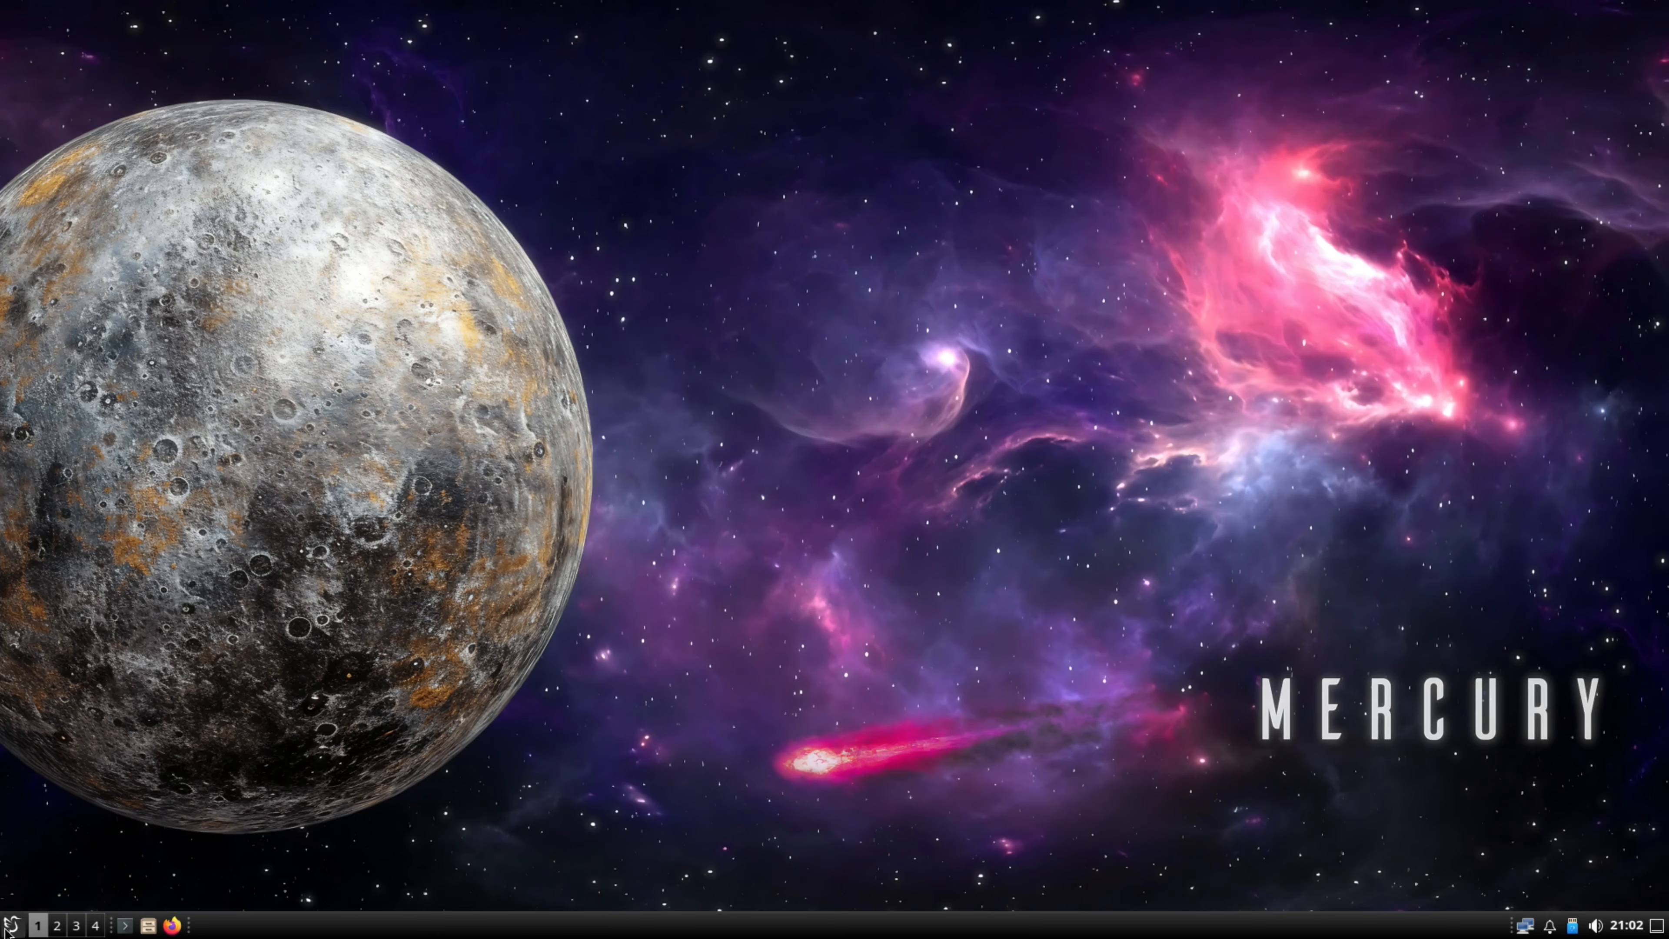
# - Launch SimpleScreenRecorder from the Sound & Video category, view its welcome page, and close it
pyautogui.click(11, 927)
pyautogui.click(314, 709)
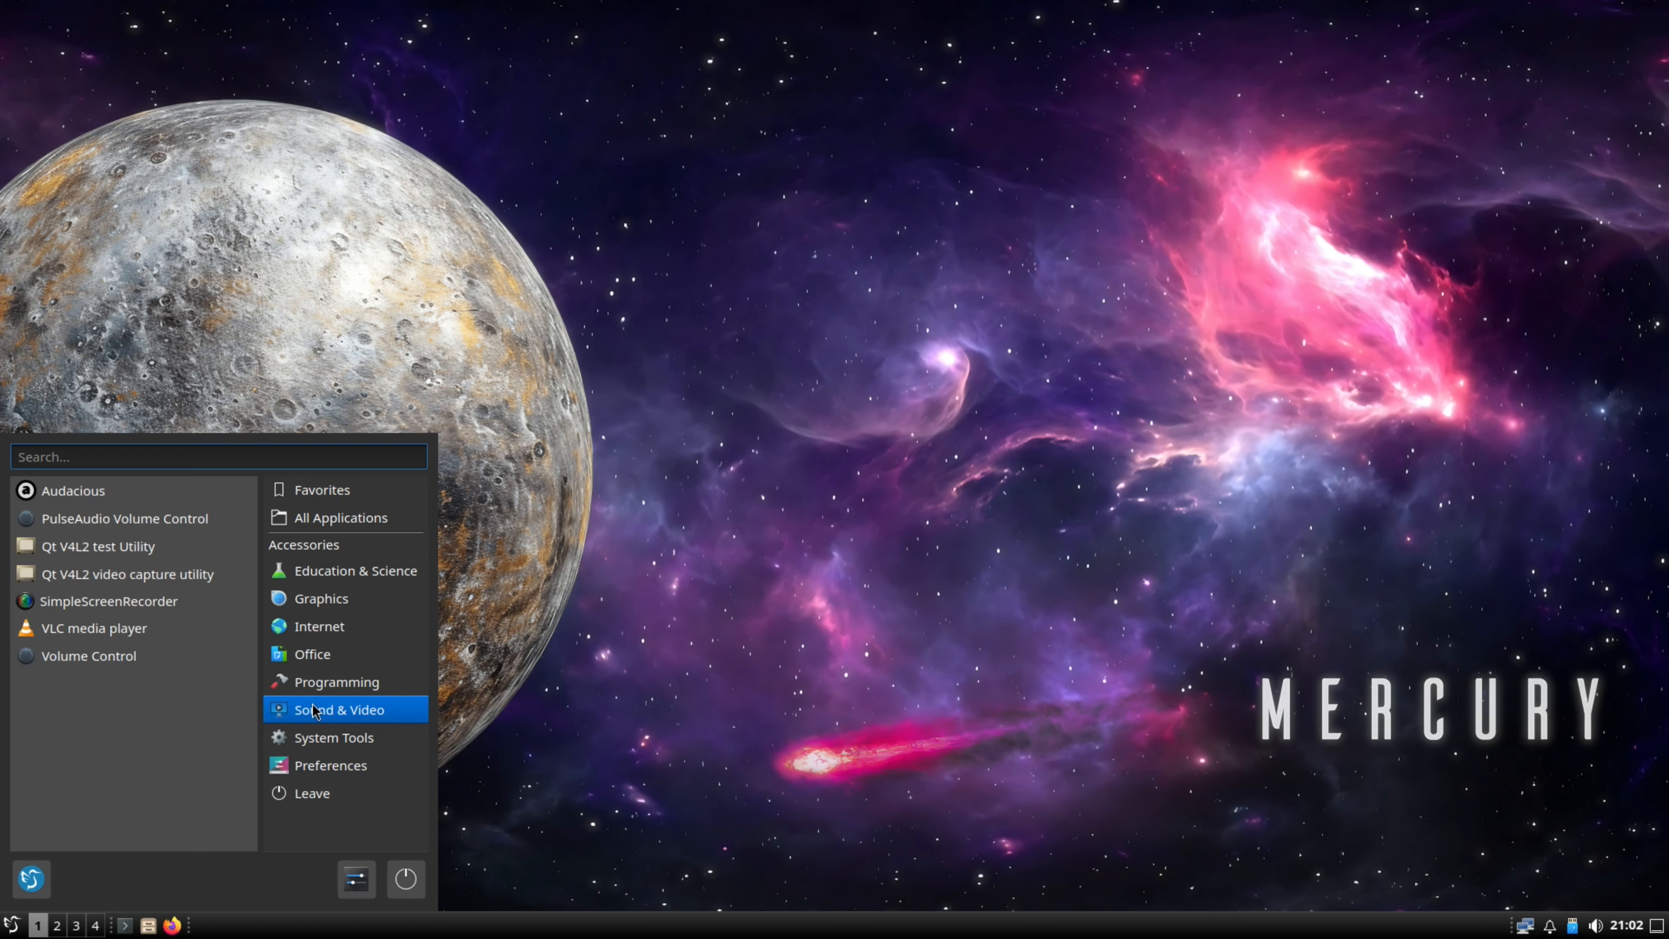
pyautogui.click(102, 602)
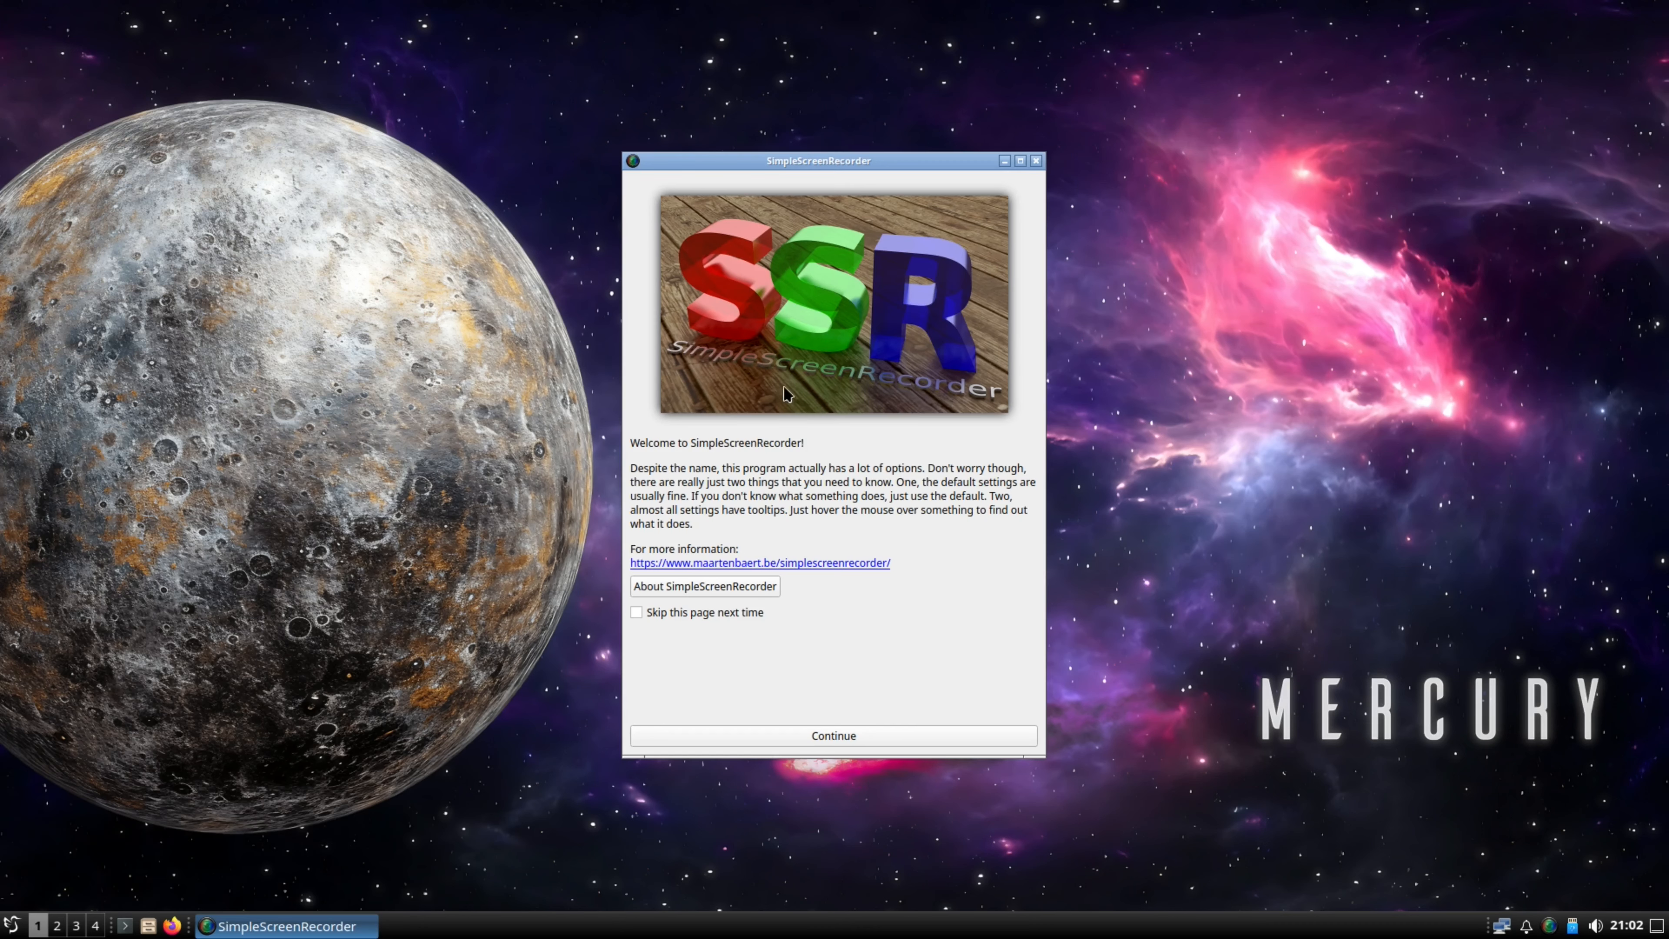
pyautogui.click(1036, 161)
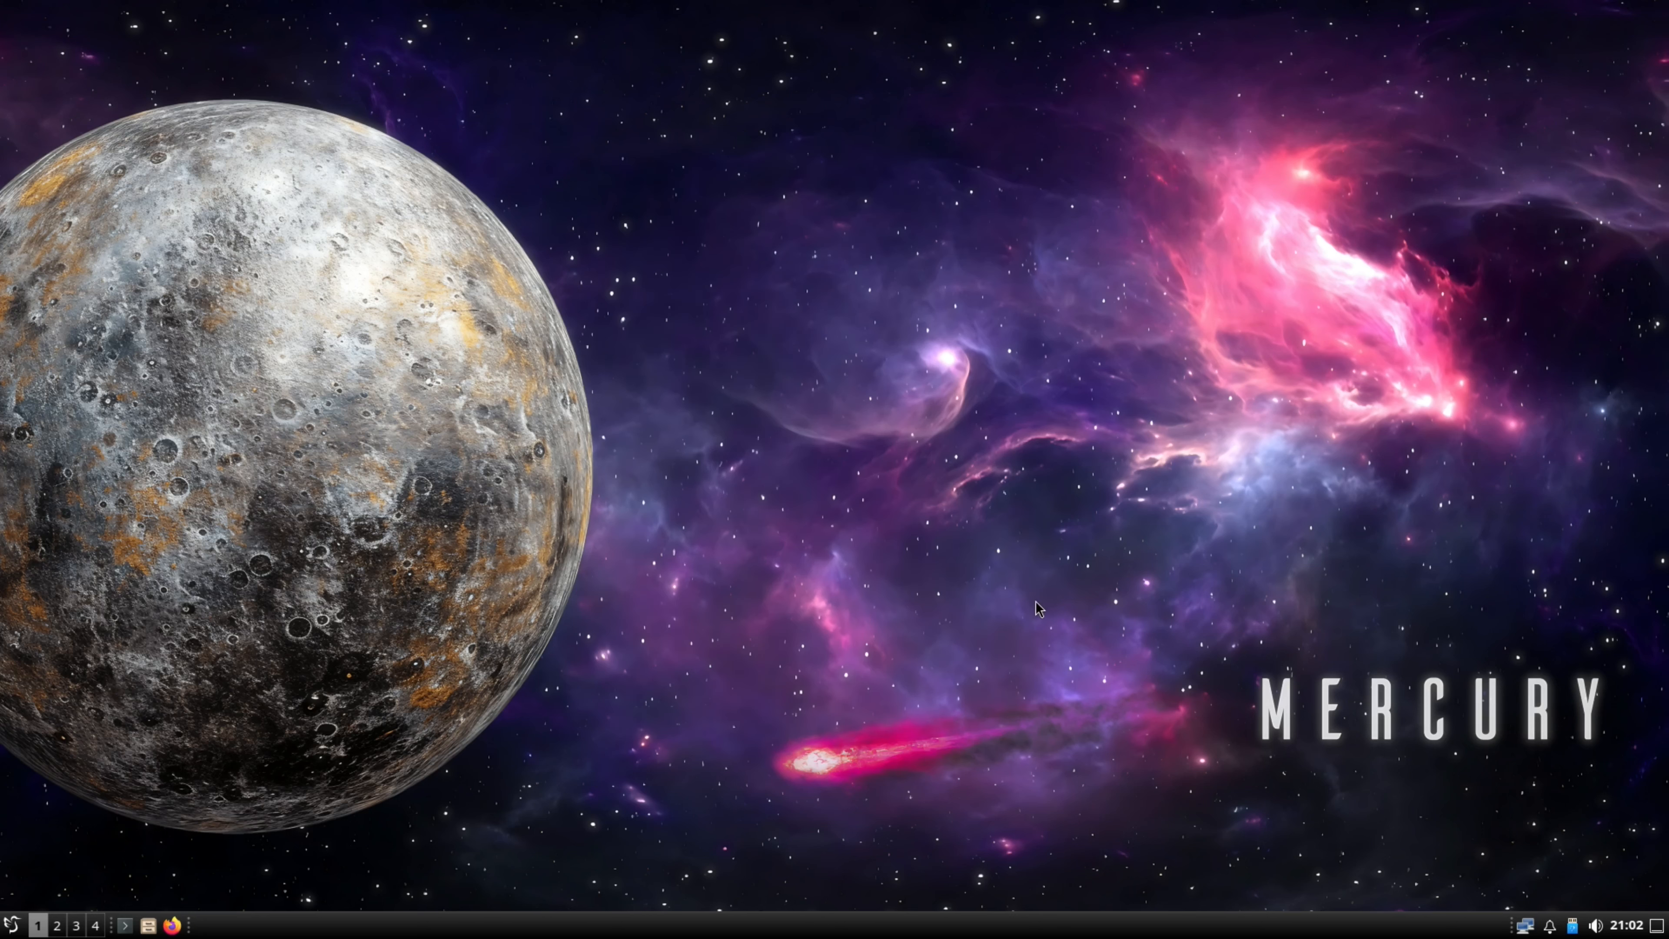